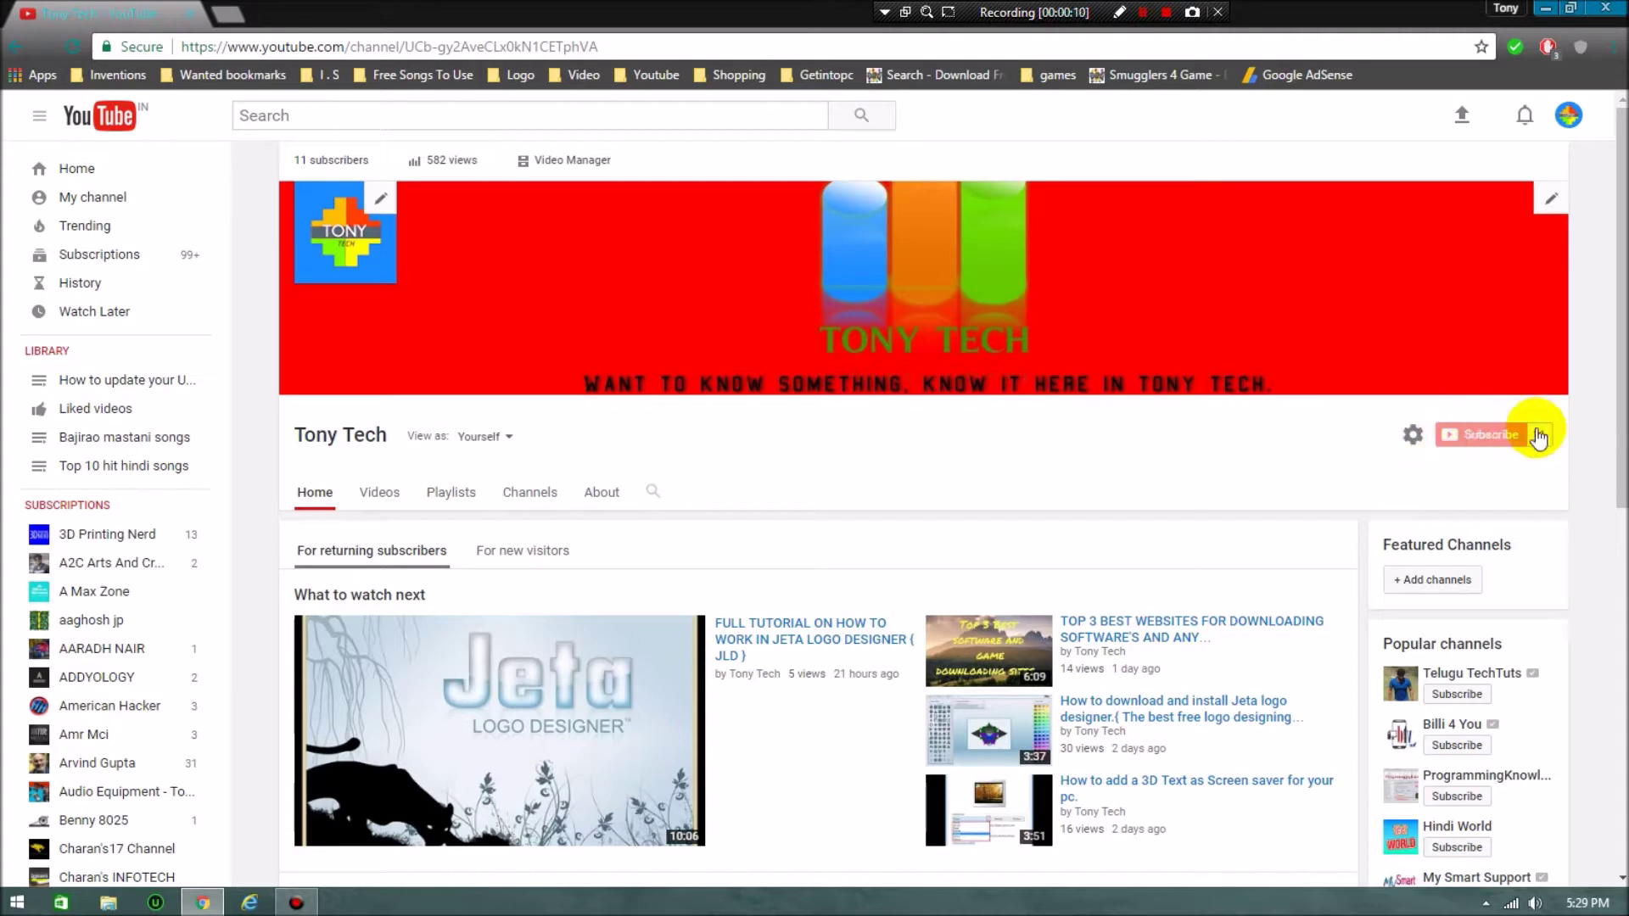
{"action": "left_click", "coordinate": [1540, 11]}
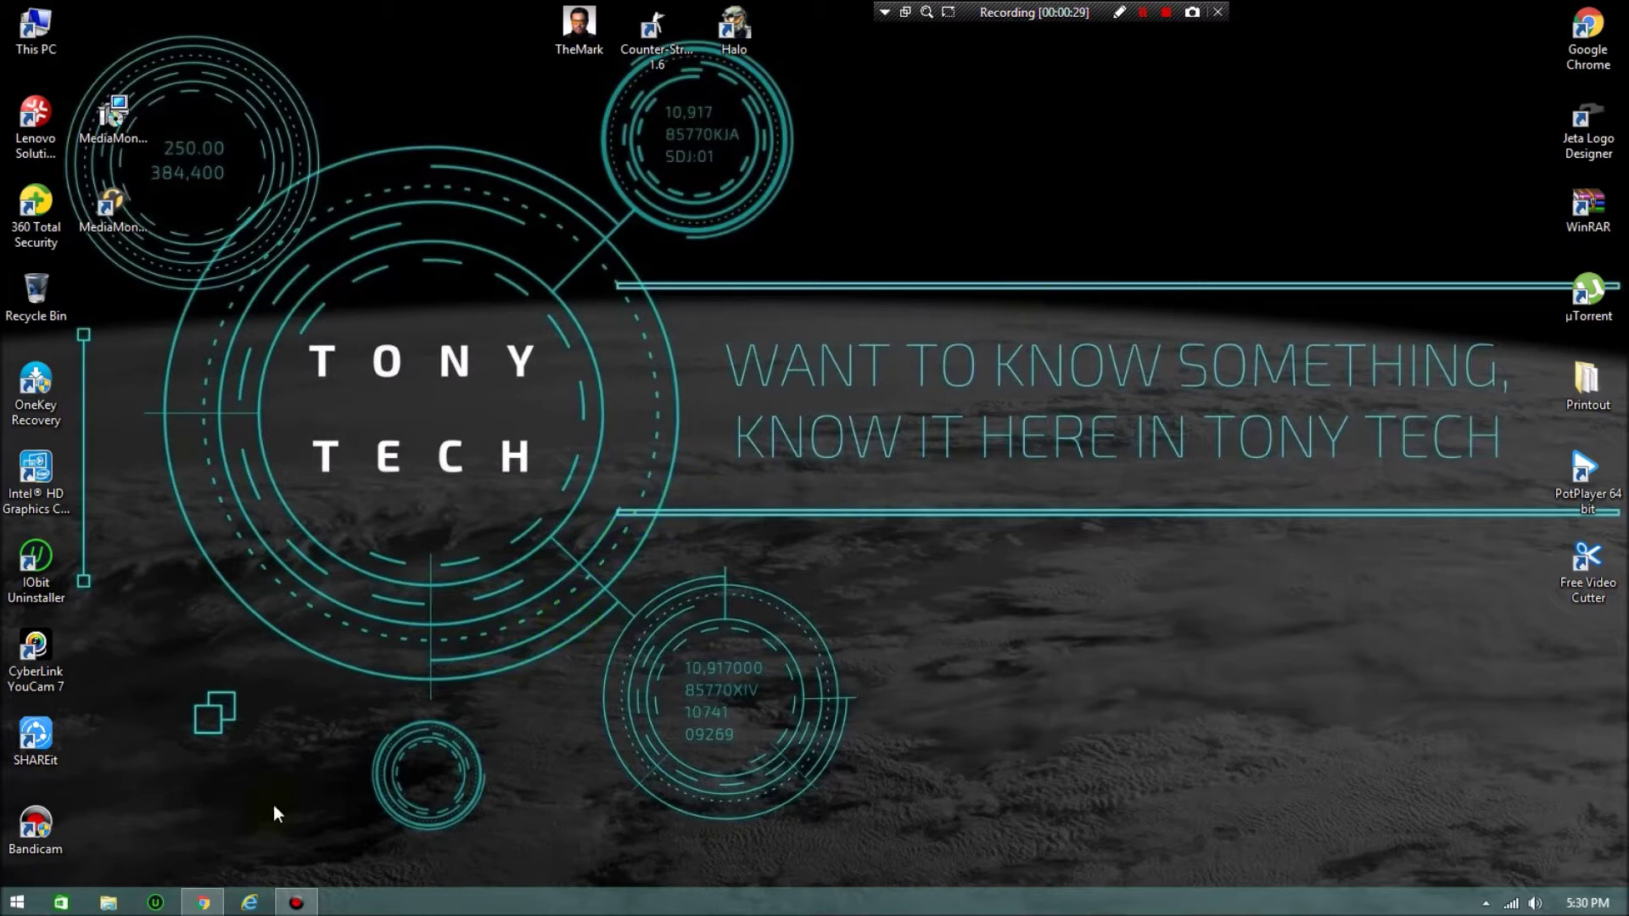
{"action": "left_click", "coordinate": [203, 901]}
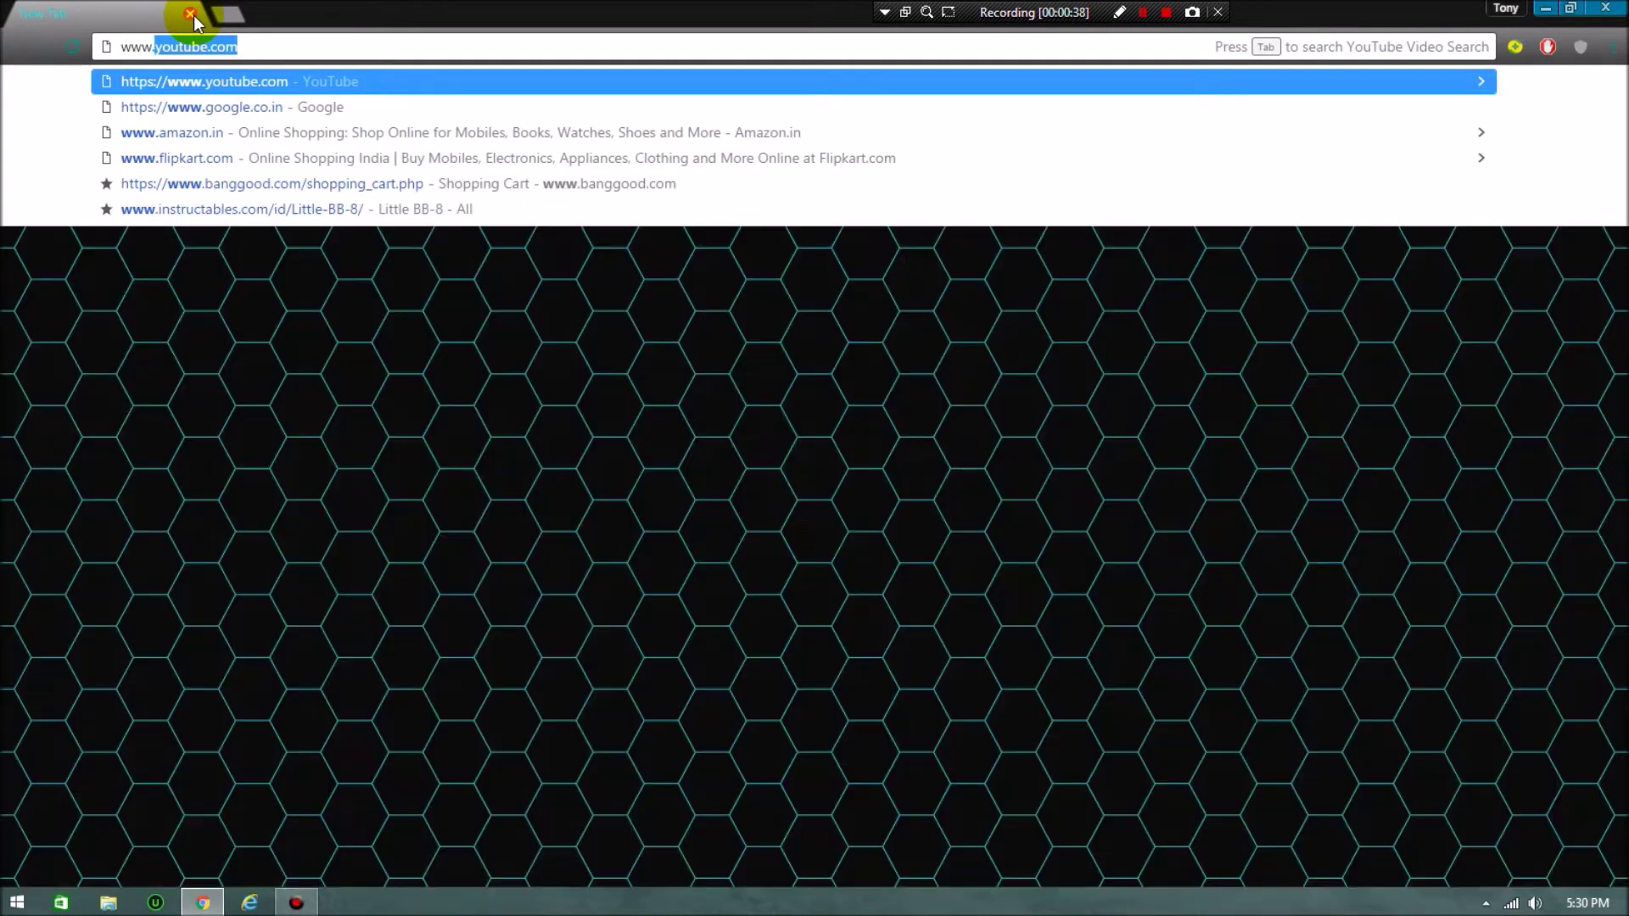
{"action": "type", "text": "go"}
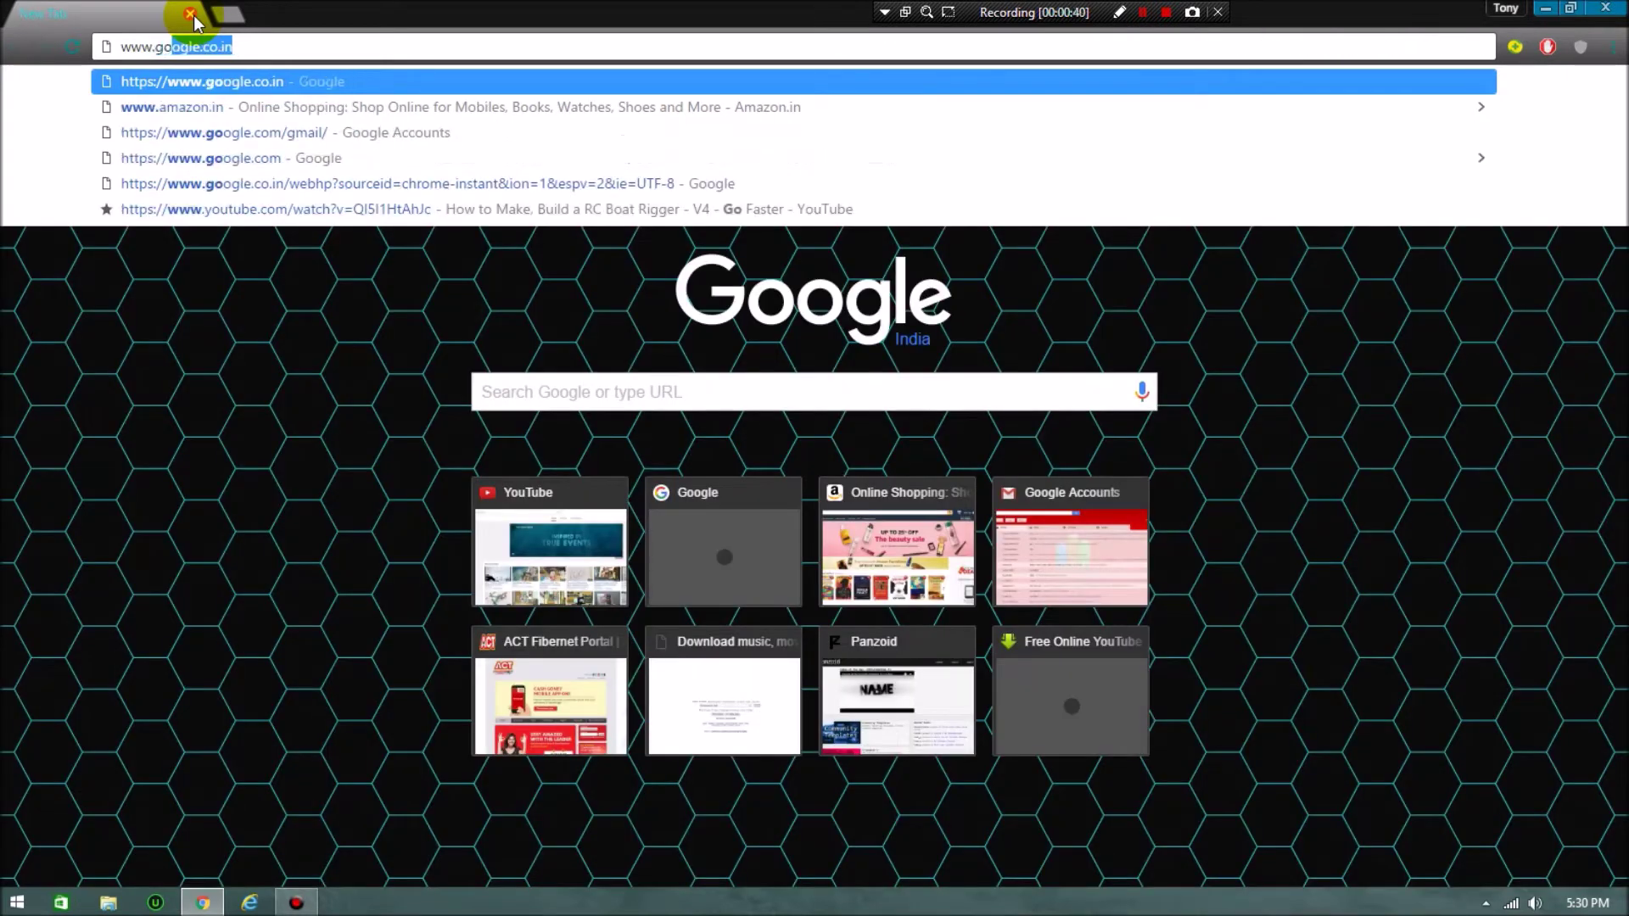
{"action": "type", "text": "mlab.com"}
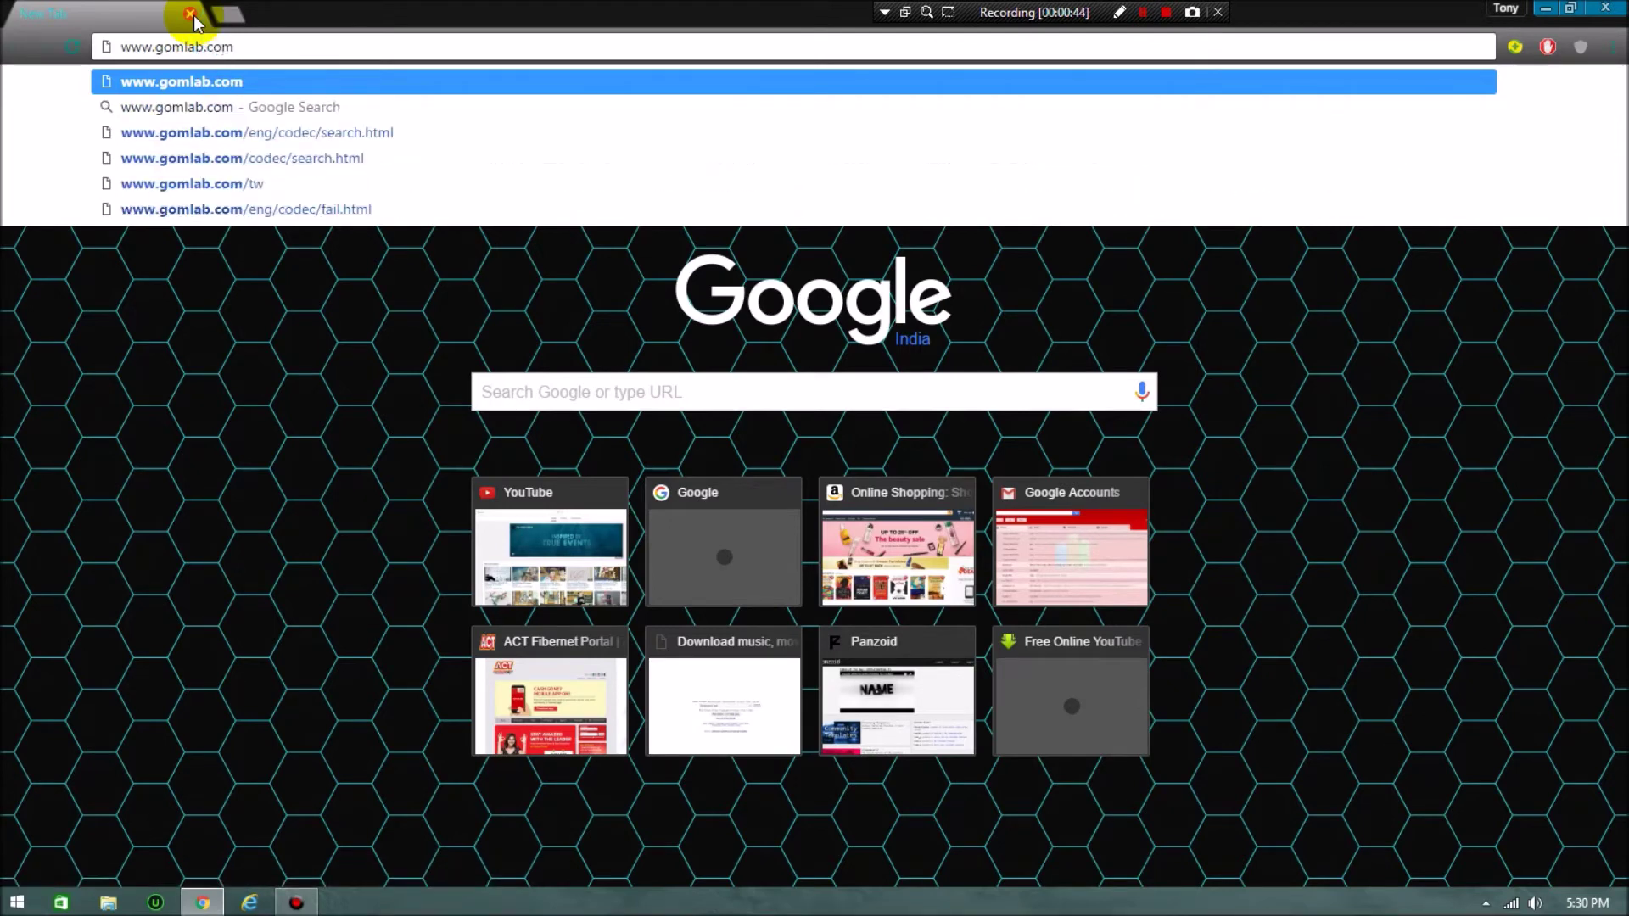
{"action": "key", "text": "Return"}
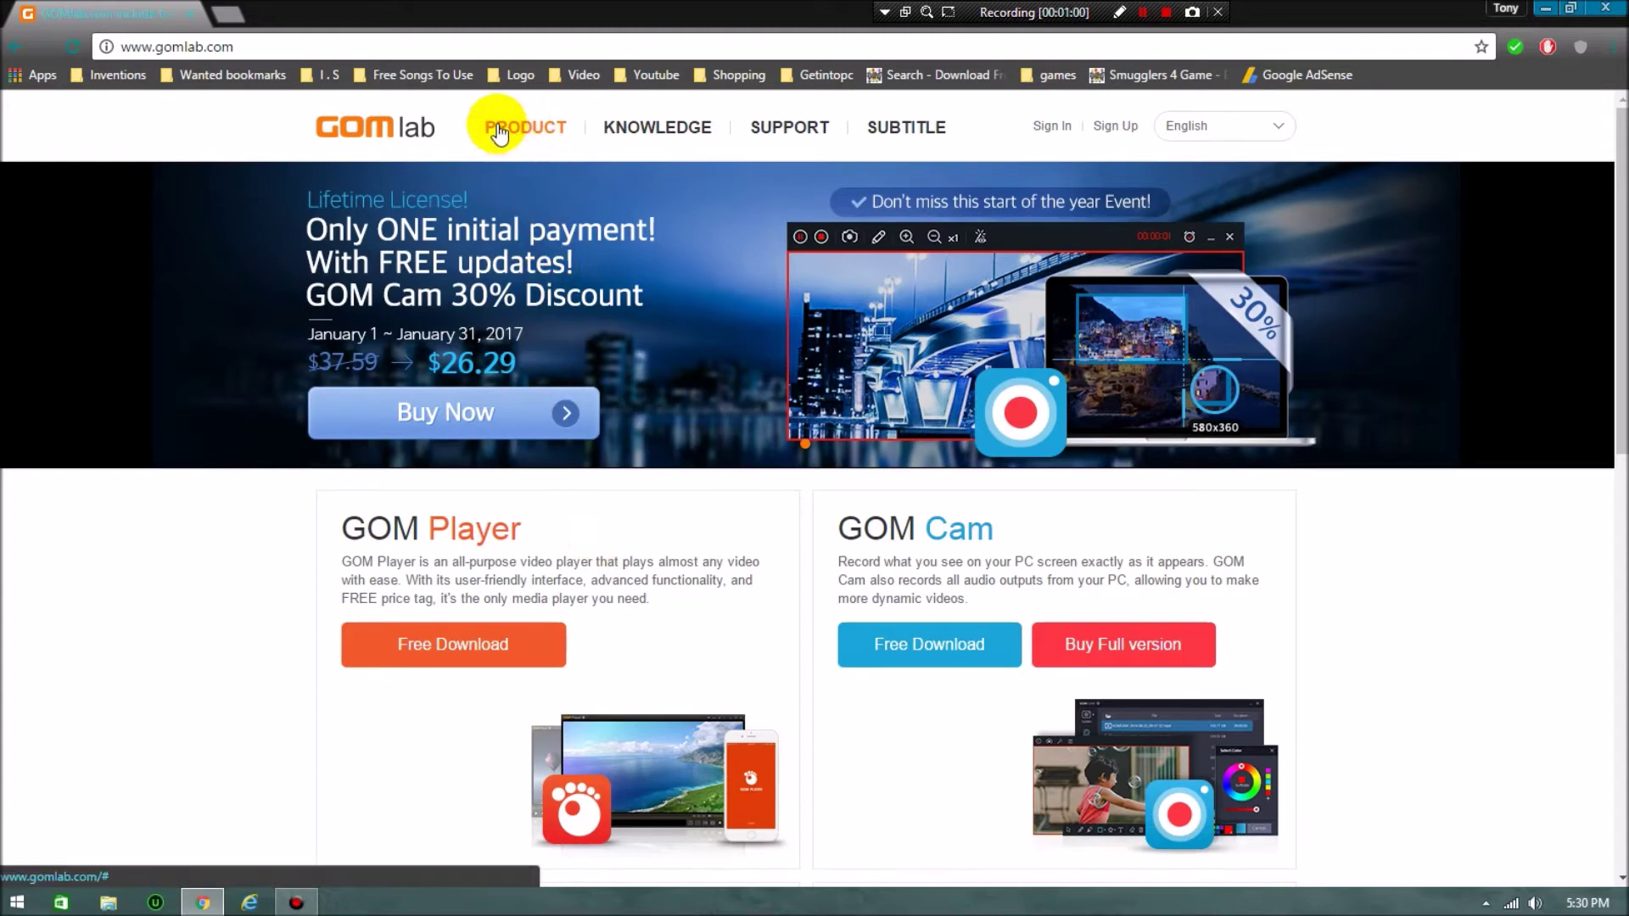
Step: Outline the site's PRODUCT heading with a red rectangle using the screen recorder's drawing mode, and leave drawing mode
{"action": "left_click", "coordinate": [1119, 12]}
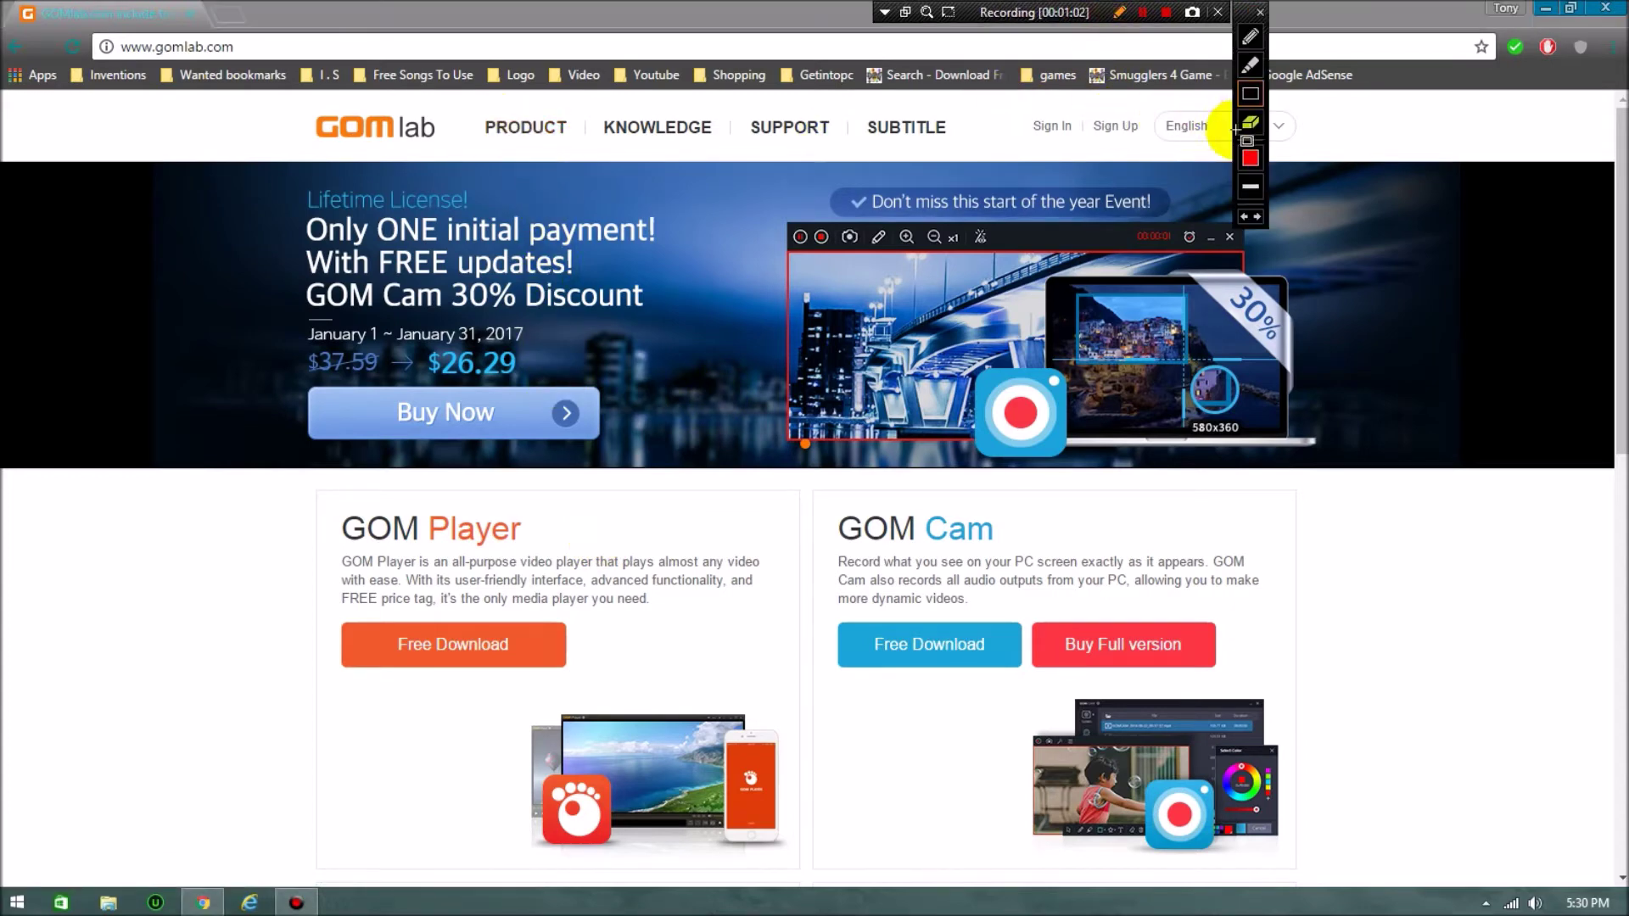
{"action": "left_click_drag", "start_coordinate": [461, 95], "coordinate": [584, 149]}
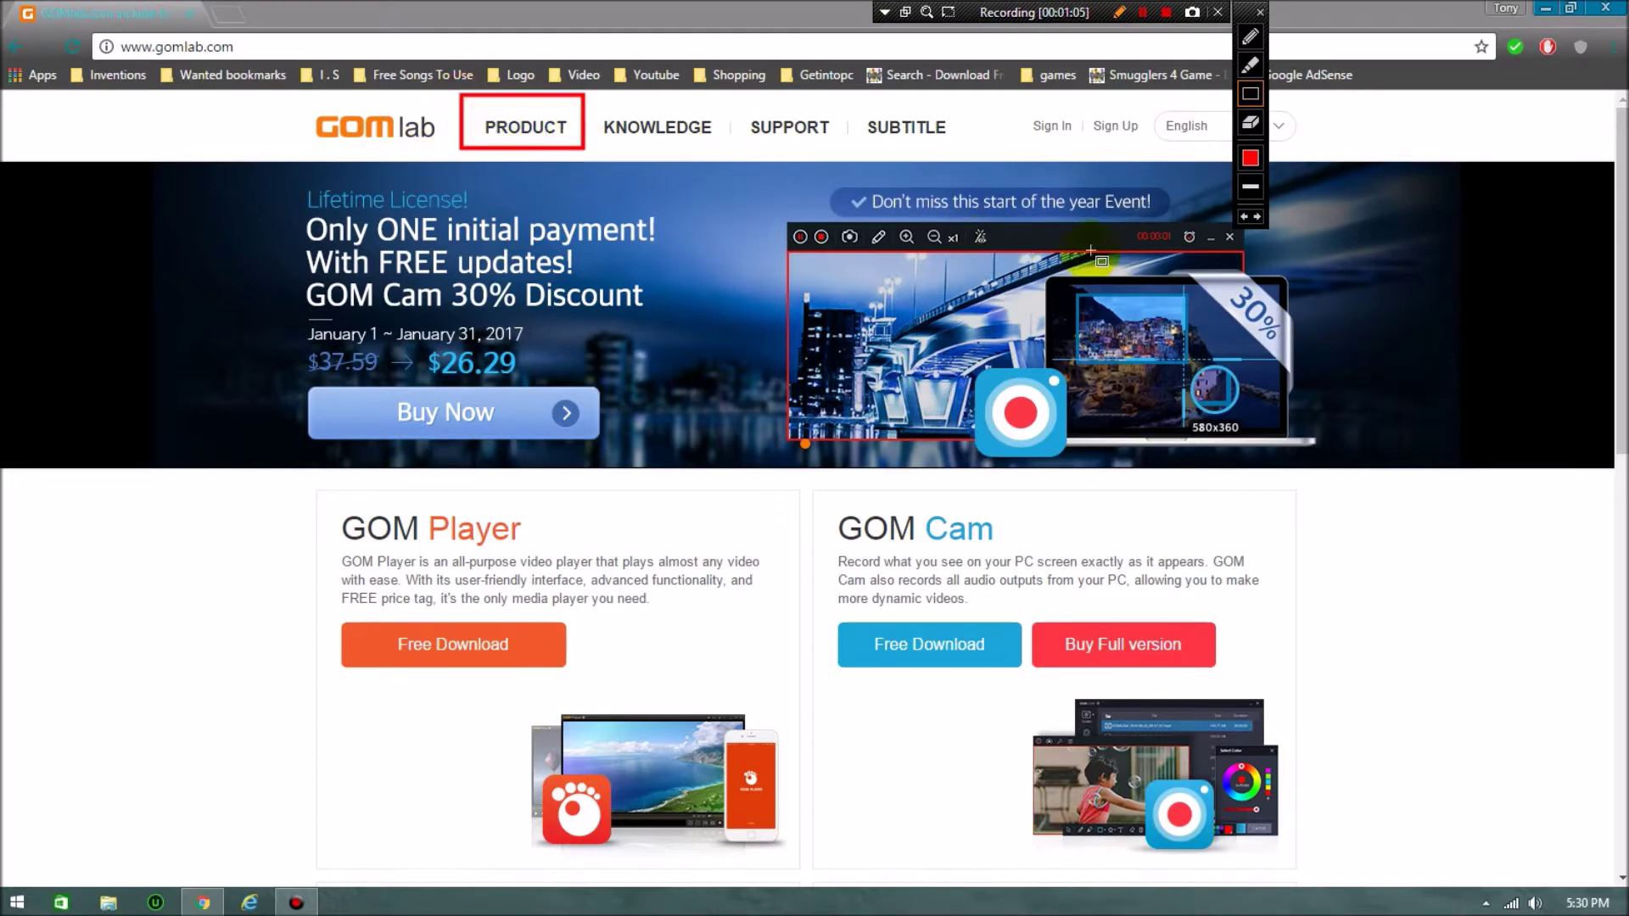
{"action": "left_click", "coordinate": [1247, 216]}
{"action": "left_click", "coordinate": [1119, 11]}
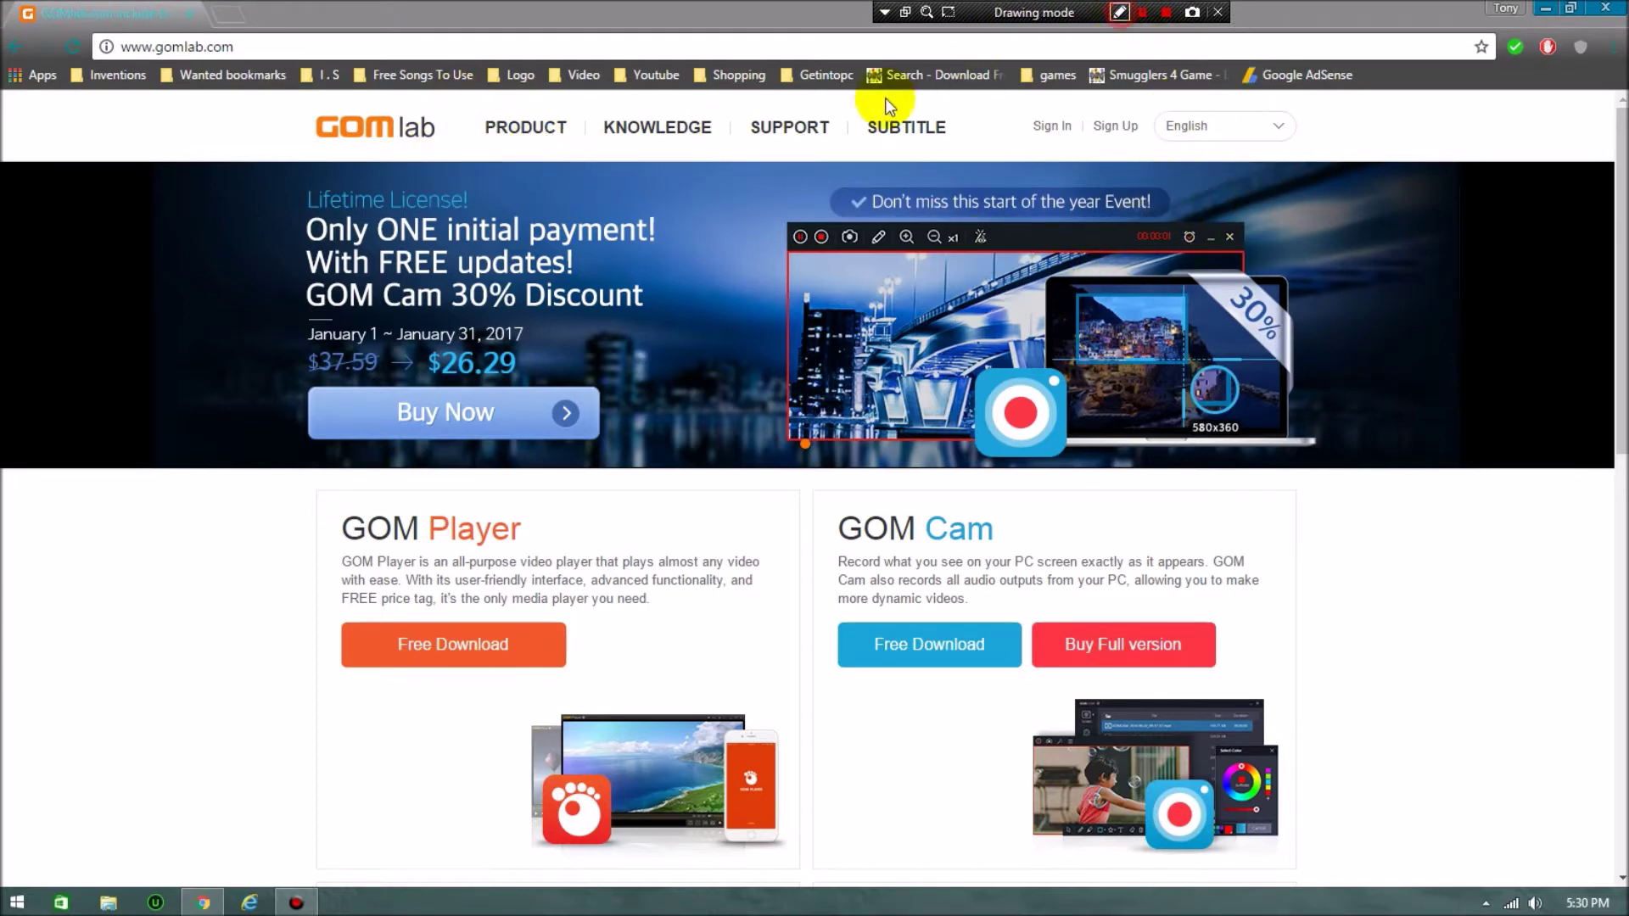
Step: Open the GOM Player product page and download the free Windows installer to the Desktop as GOMPLAYERGLOBALSETUP
{"action": "mouse_move", "coordinate": [490, 126]}
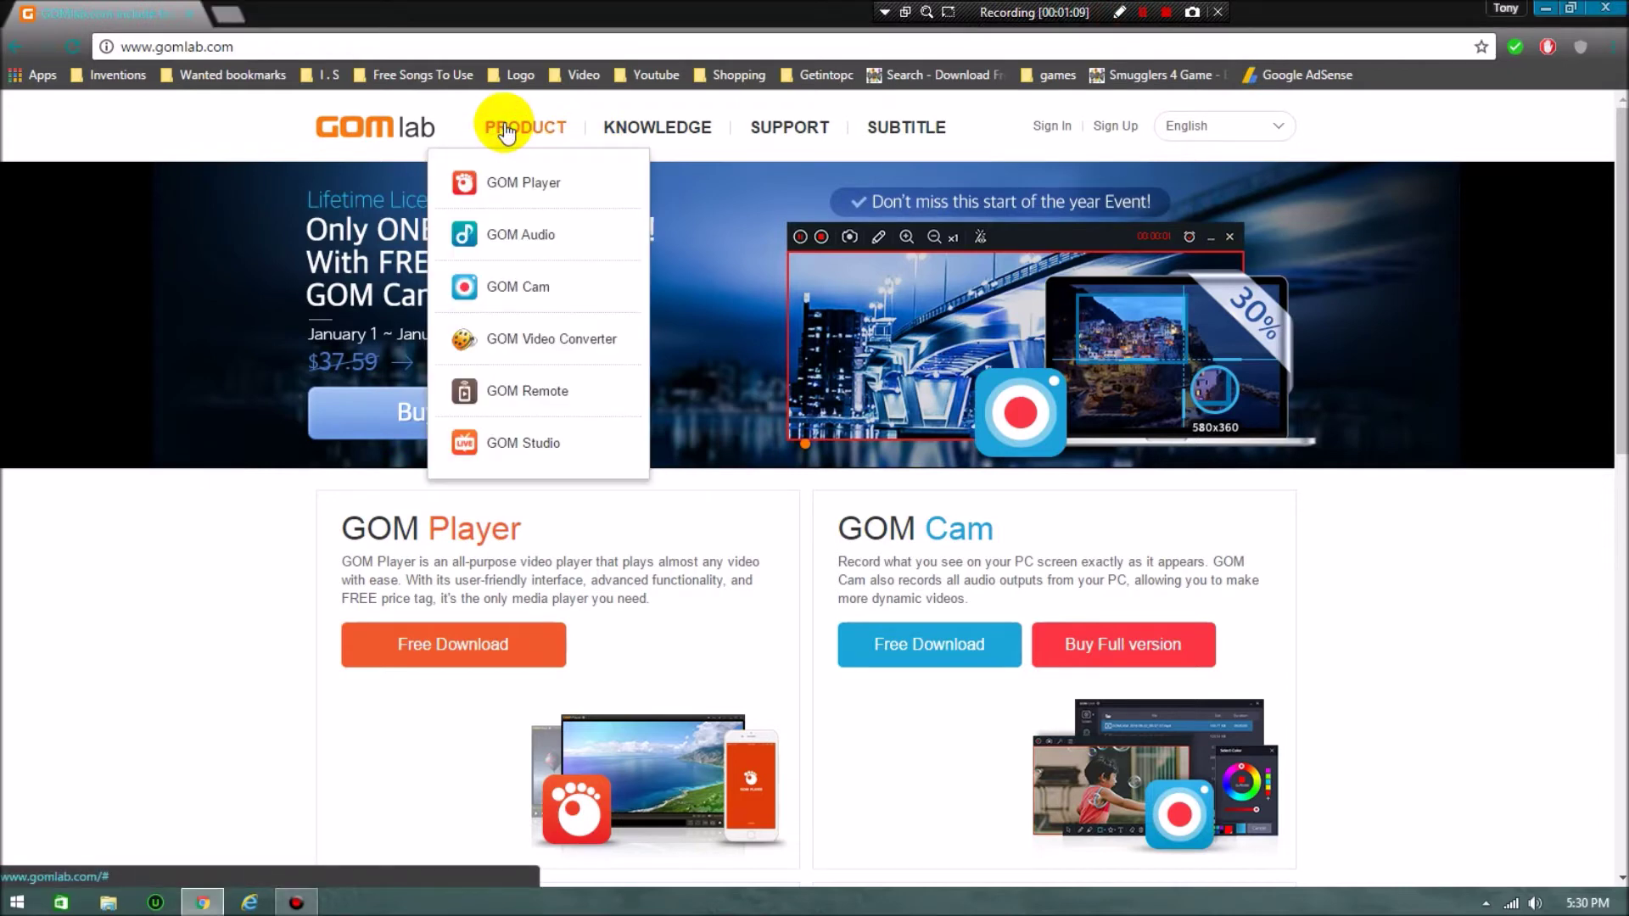
{"action": "left_click", "coordinate": [523, 188]}
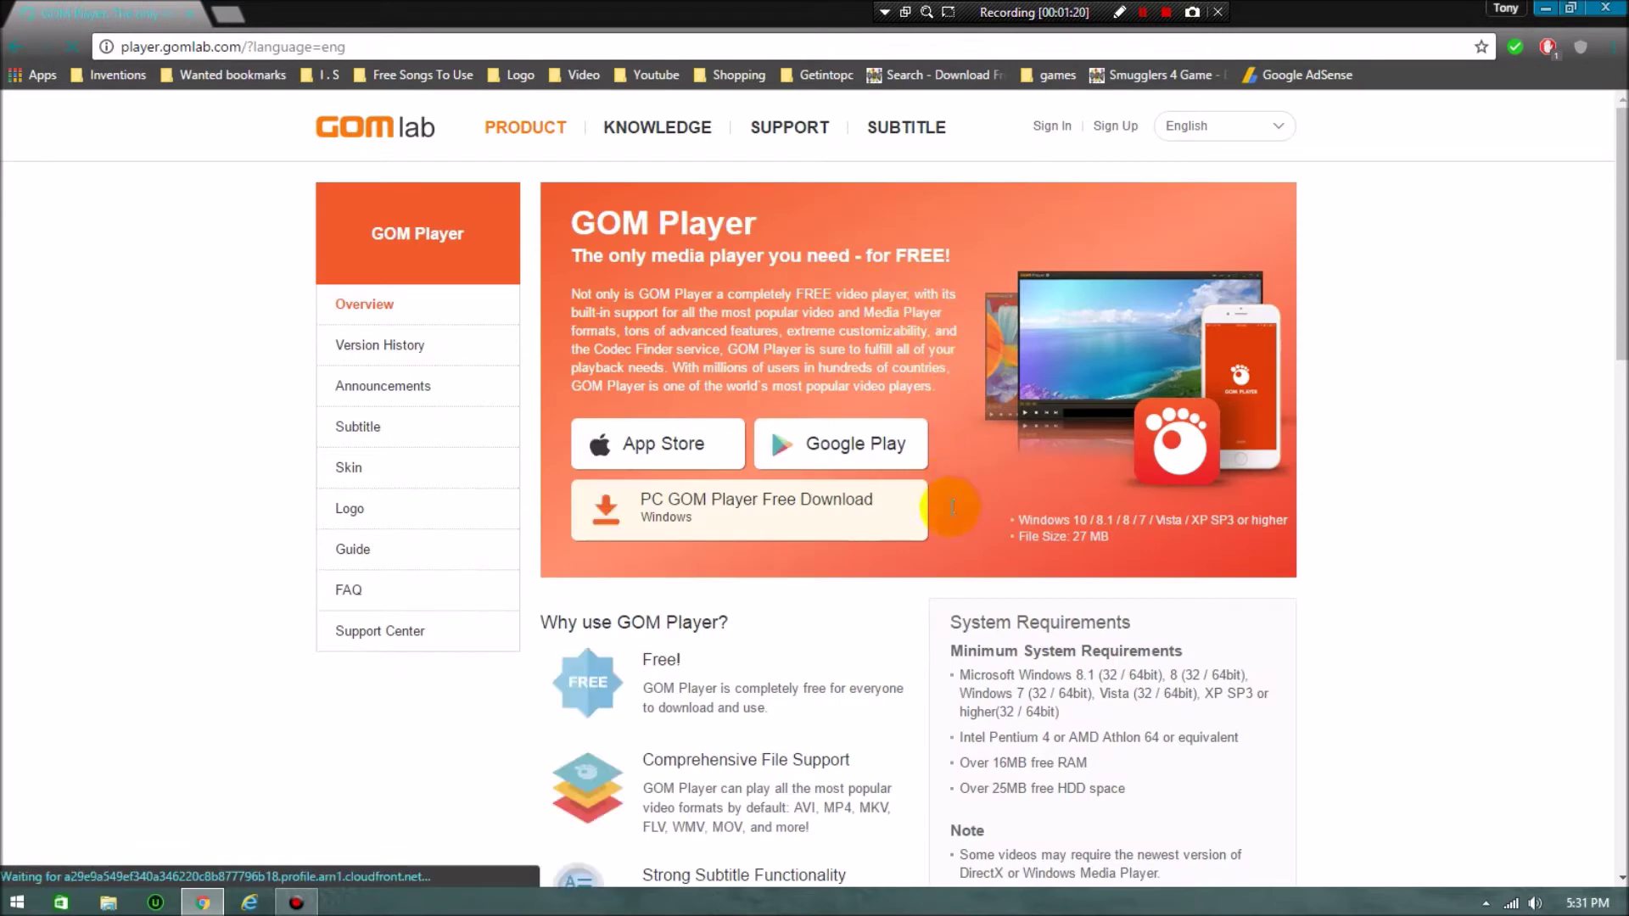
{"action": "left_click", "coordinate": [852, 469]}
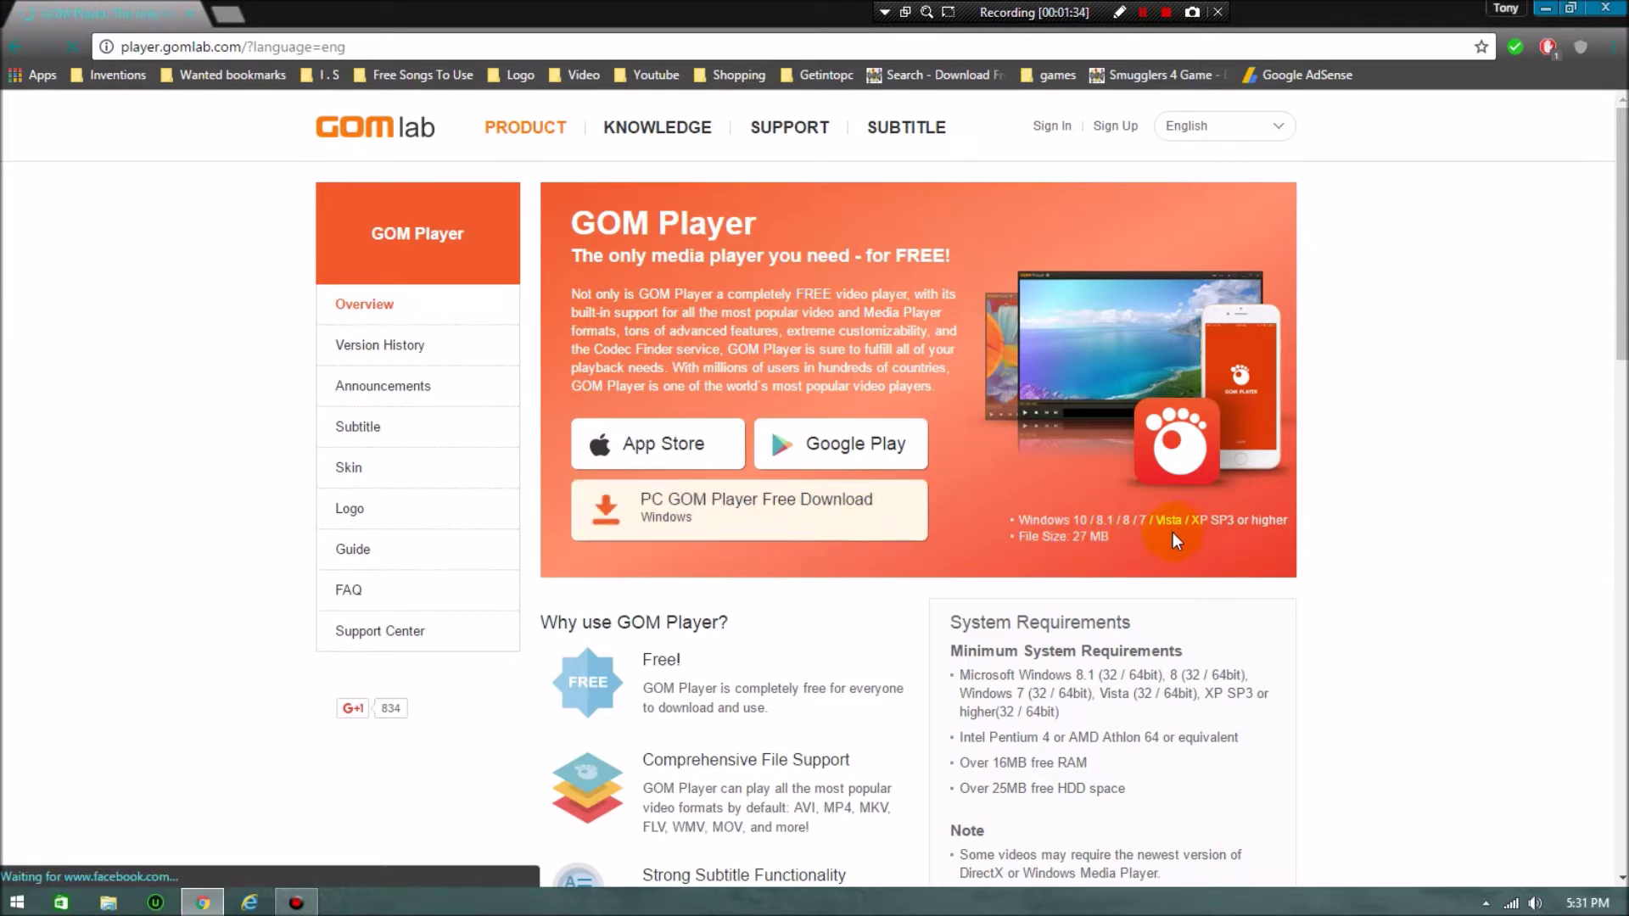
{"action": "left_click", "coordinate": [845, 517]}
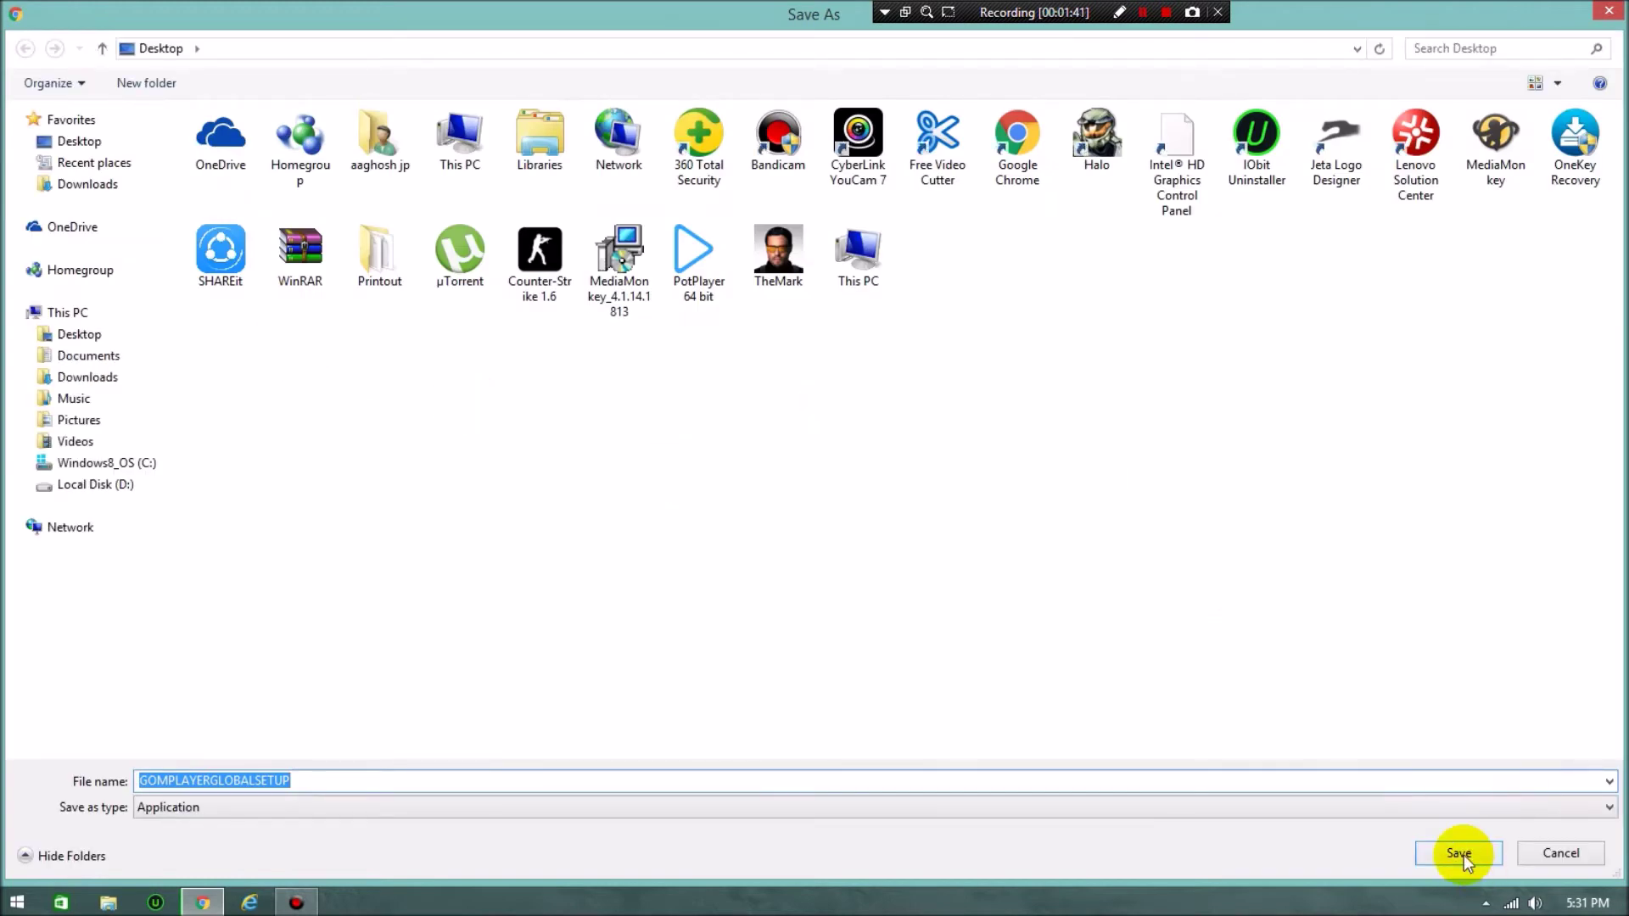
{"action": "left_click", "coordinate": [1459, 853]}
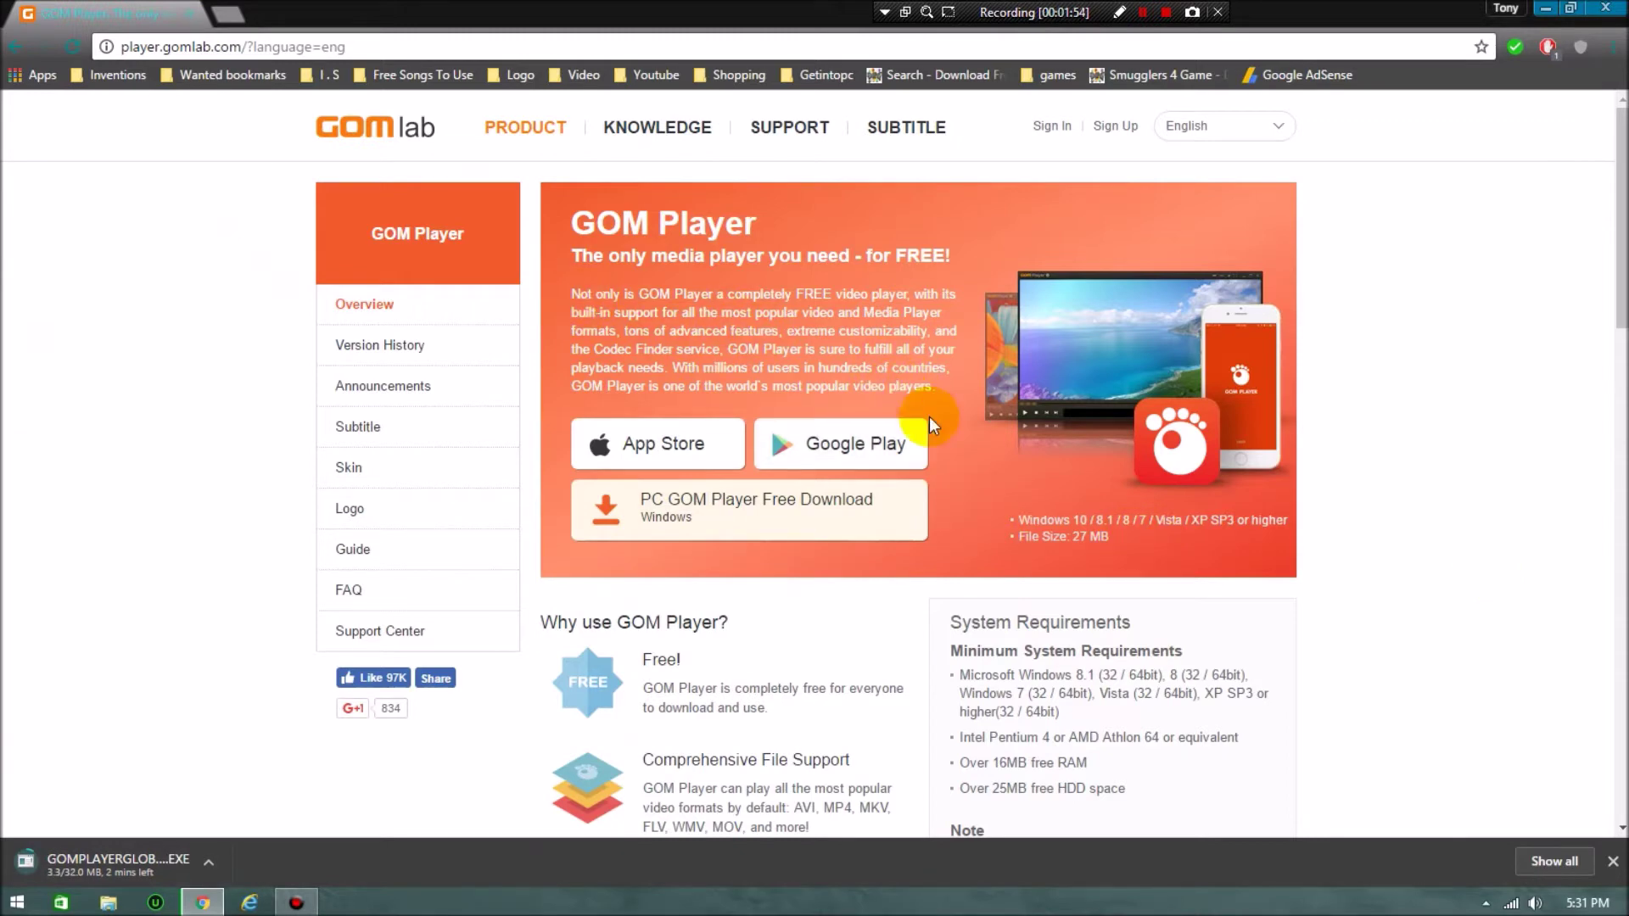
Step: Review the feature descriptions, system requirements and supported formats on the GOM Player page
{"action": "scroll", "coordinate": [933, 420], "scroll_direction": "down", "scroll_amount": 6}
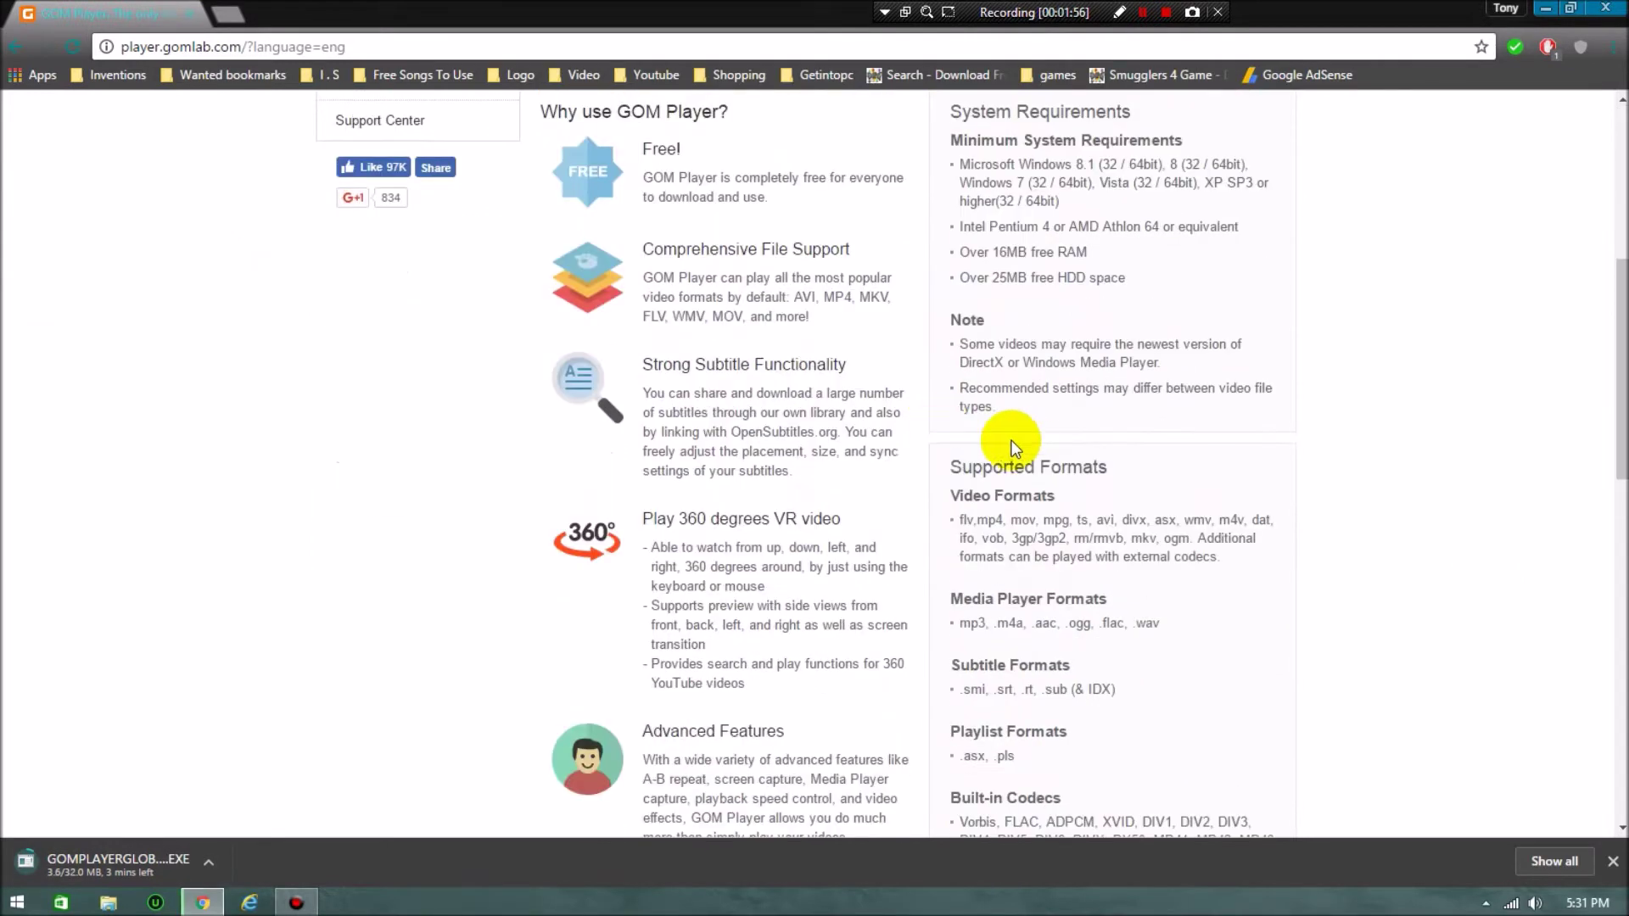
{"action": "scroll", "coordinate": [973, 471], "scroll_direction": "down", "scroll_amount": 1}
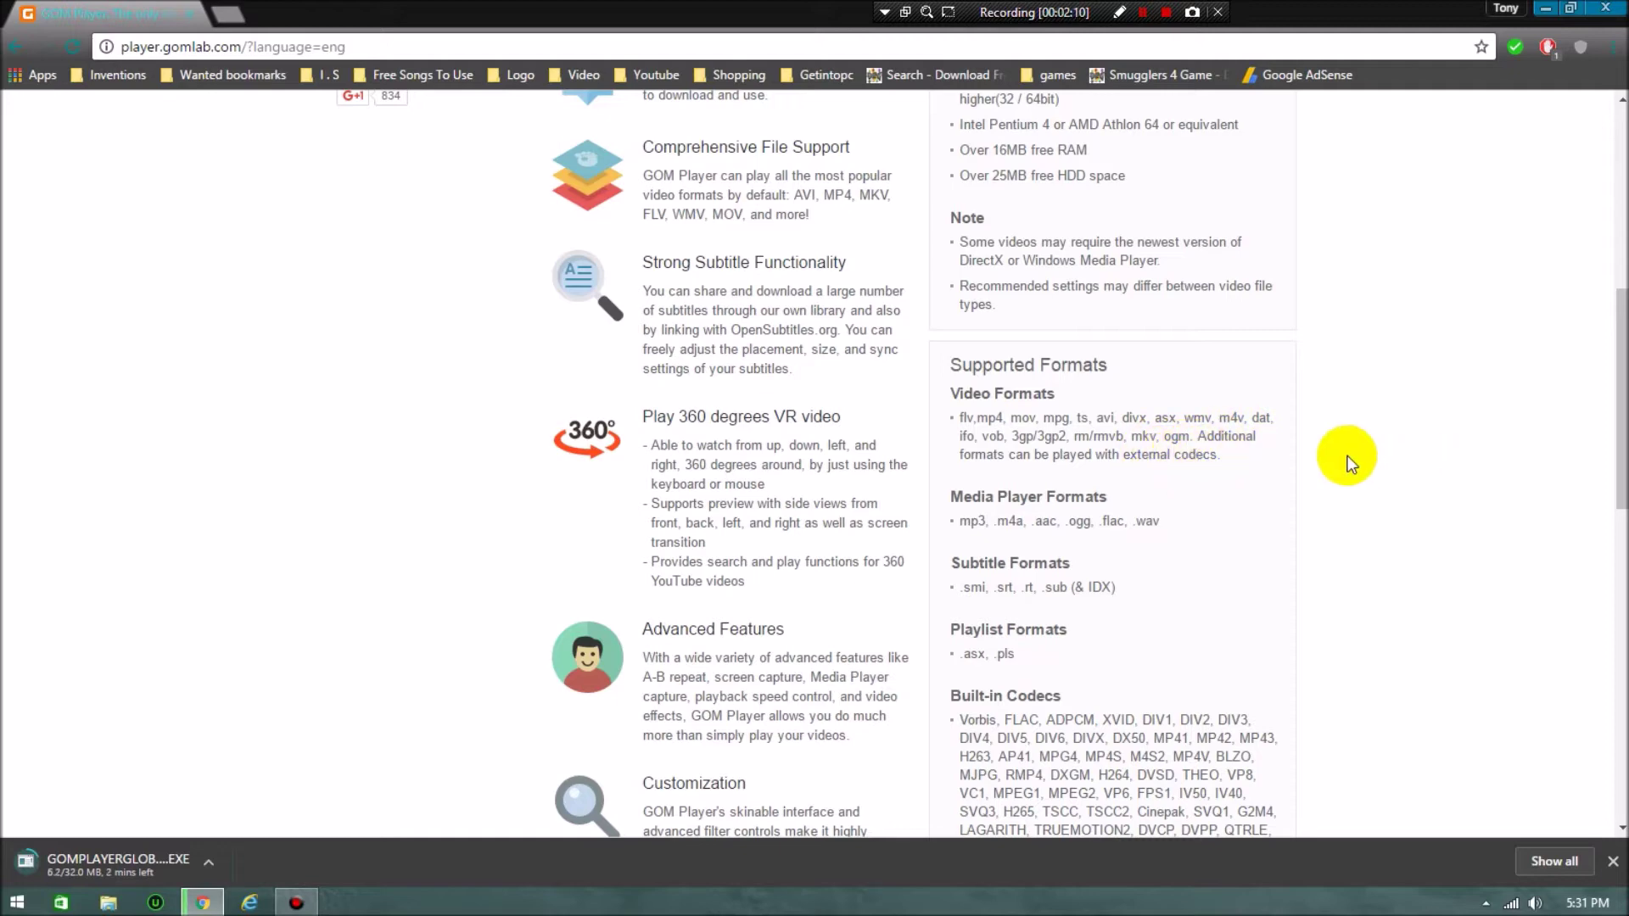
{"action": "scroll", "coordinate": [219, 15], "scroll_direction": "up", "scroll_amount": 3}
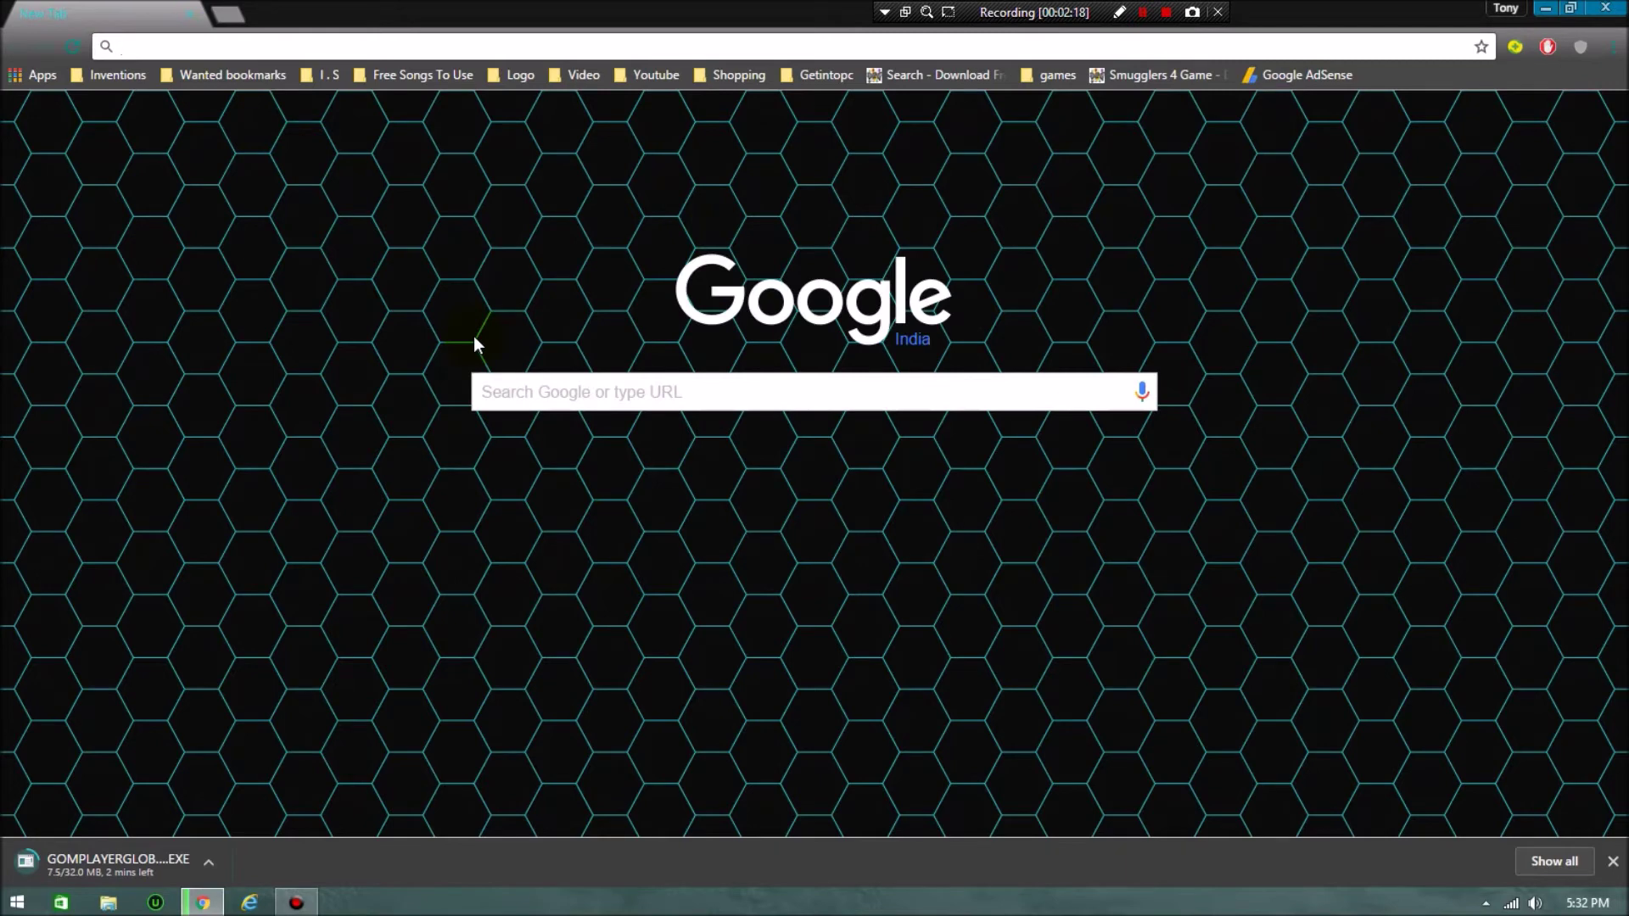
Step: Open Google, search for "download gom player" and look through the results
{"action": "type", "text": "go"}
{"action": "key", "text": "Return"}
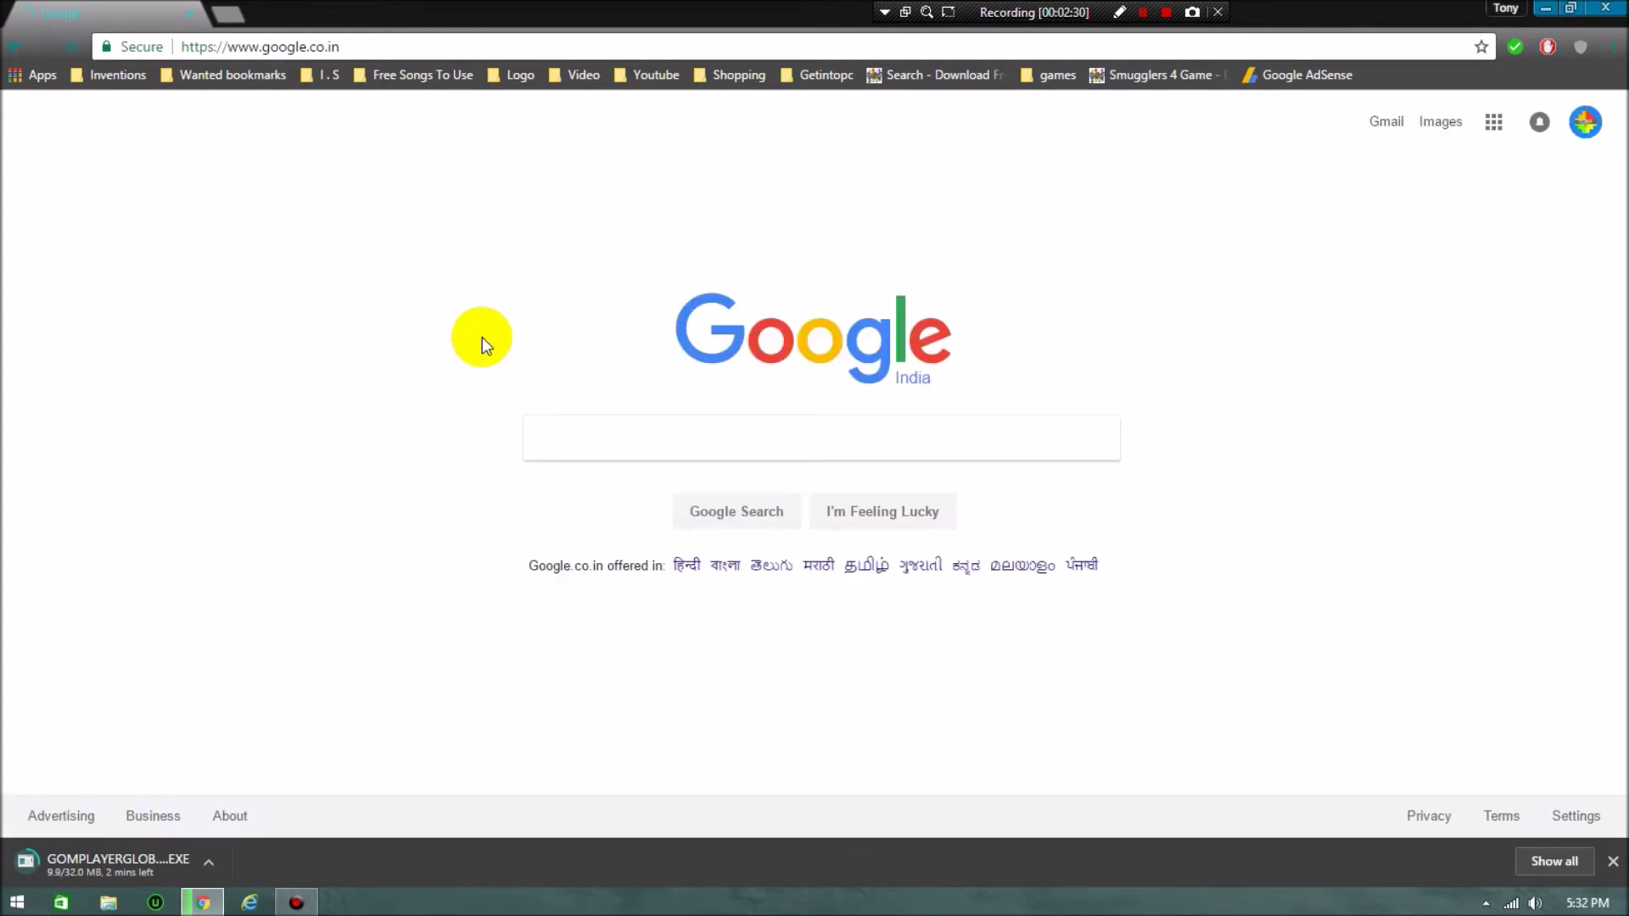
{"action": "left_click", "coordinate": [620, 437]}
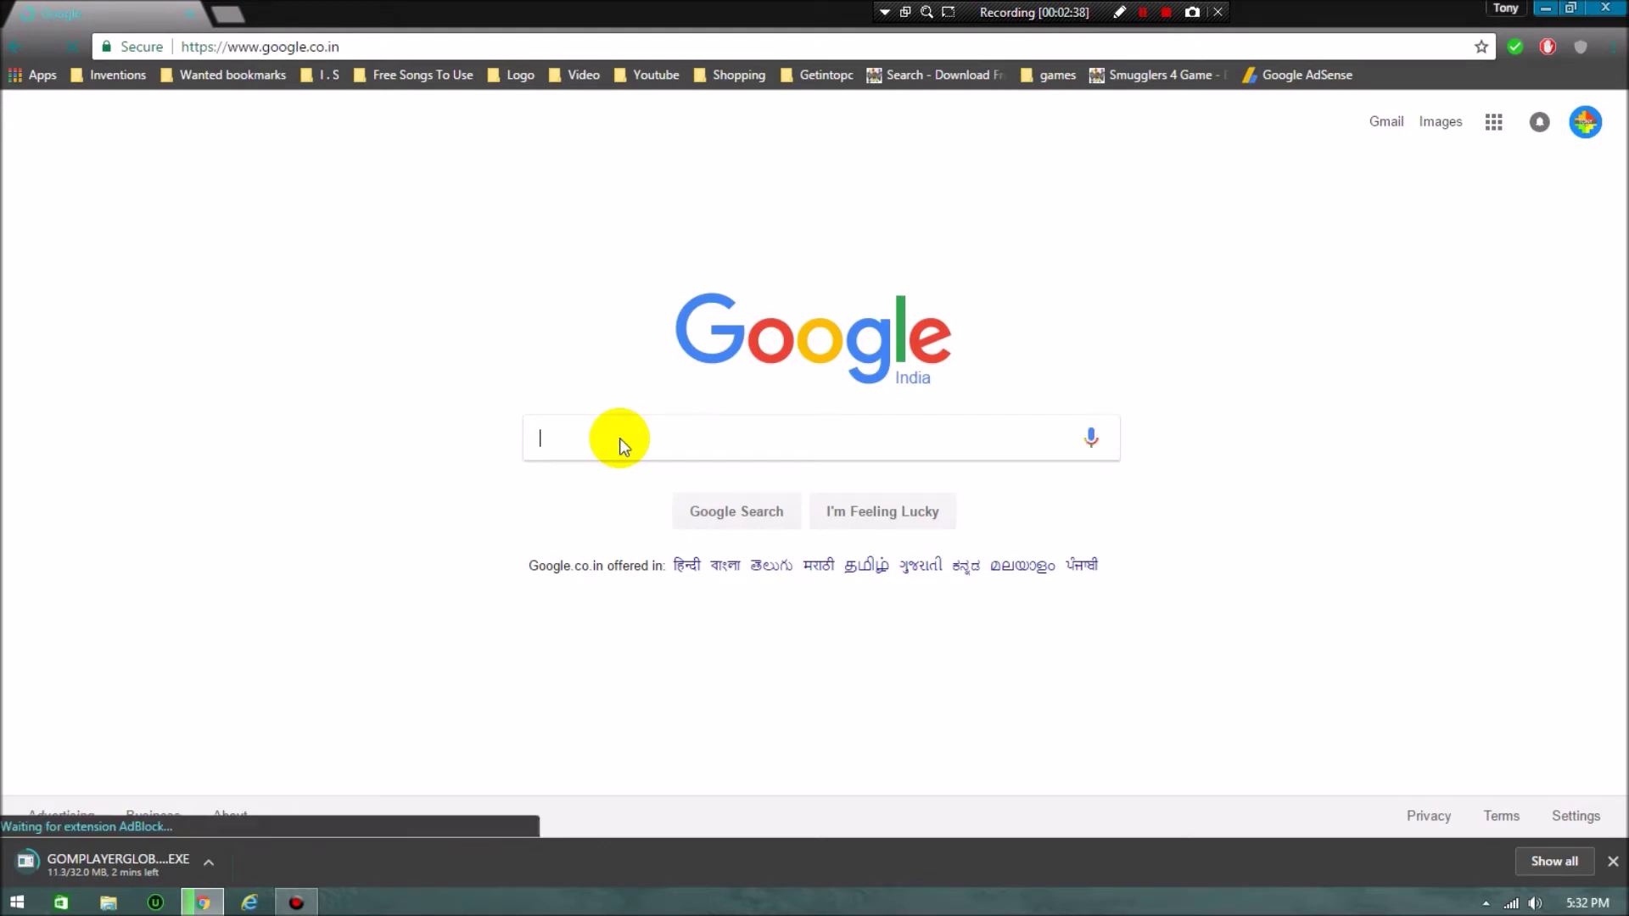
{"action": "type", "text": "download"}
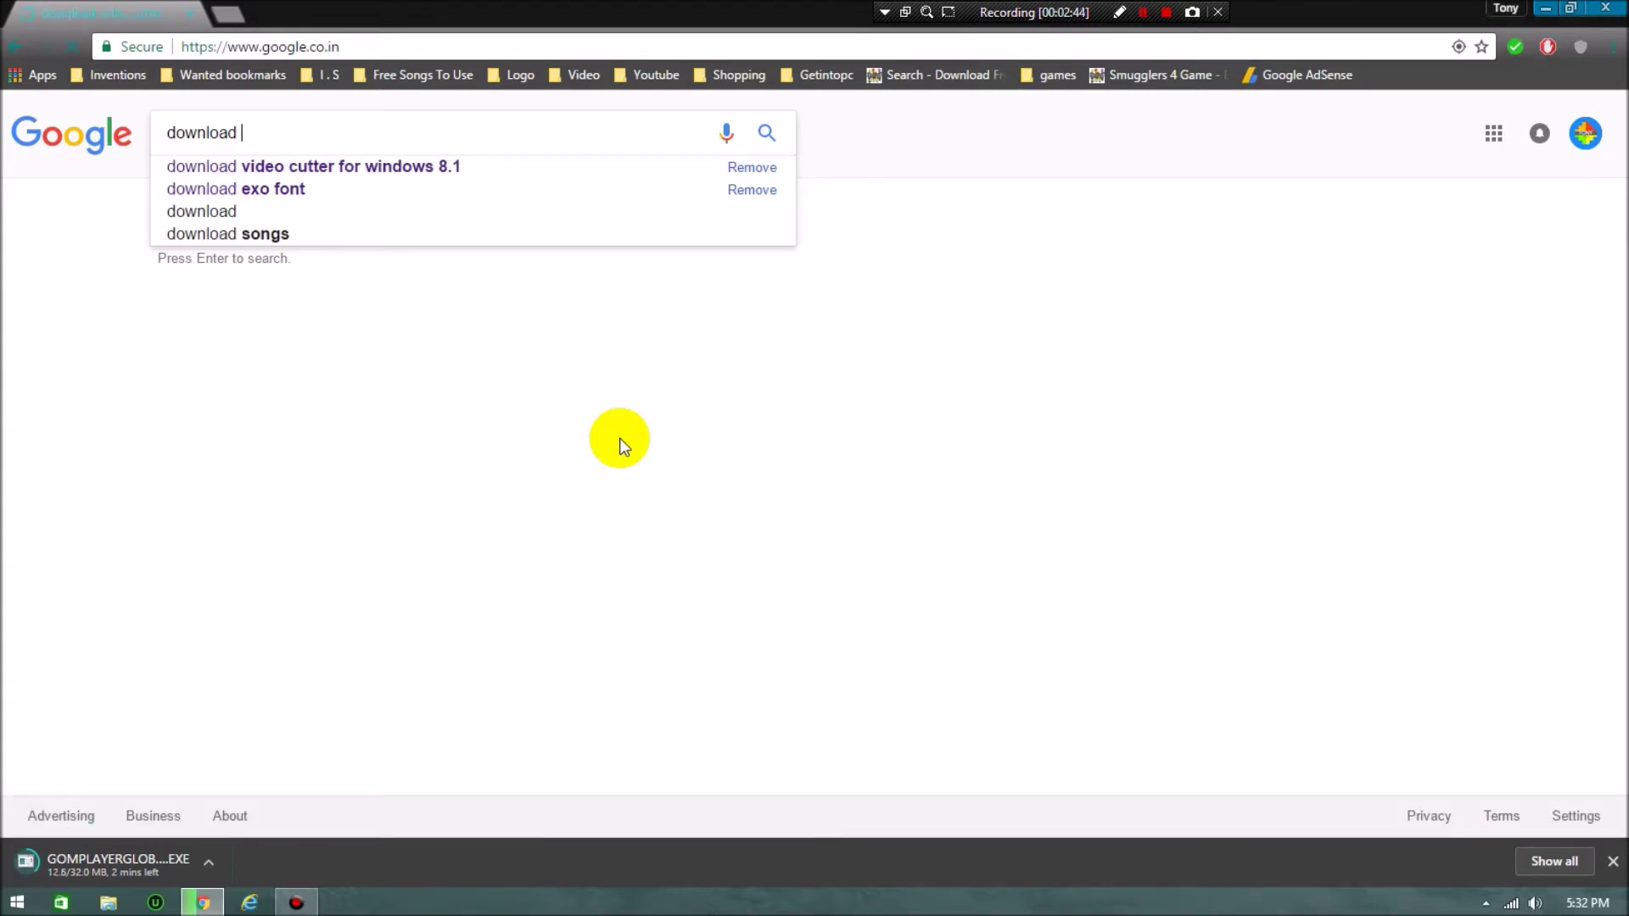
{"action": "type", "text": " go"}
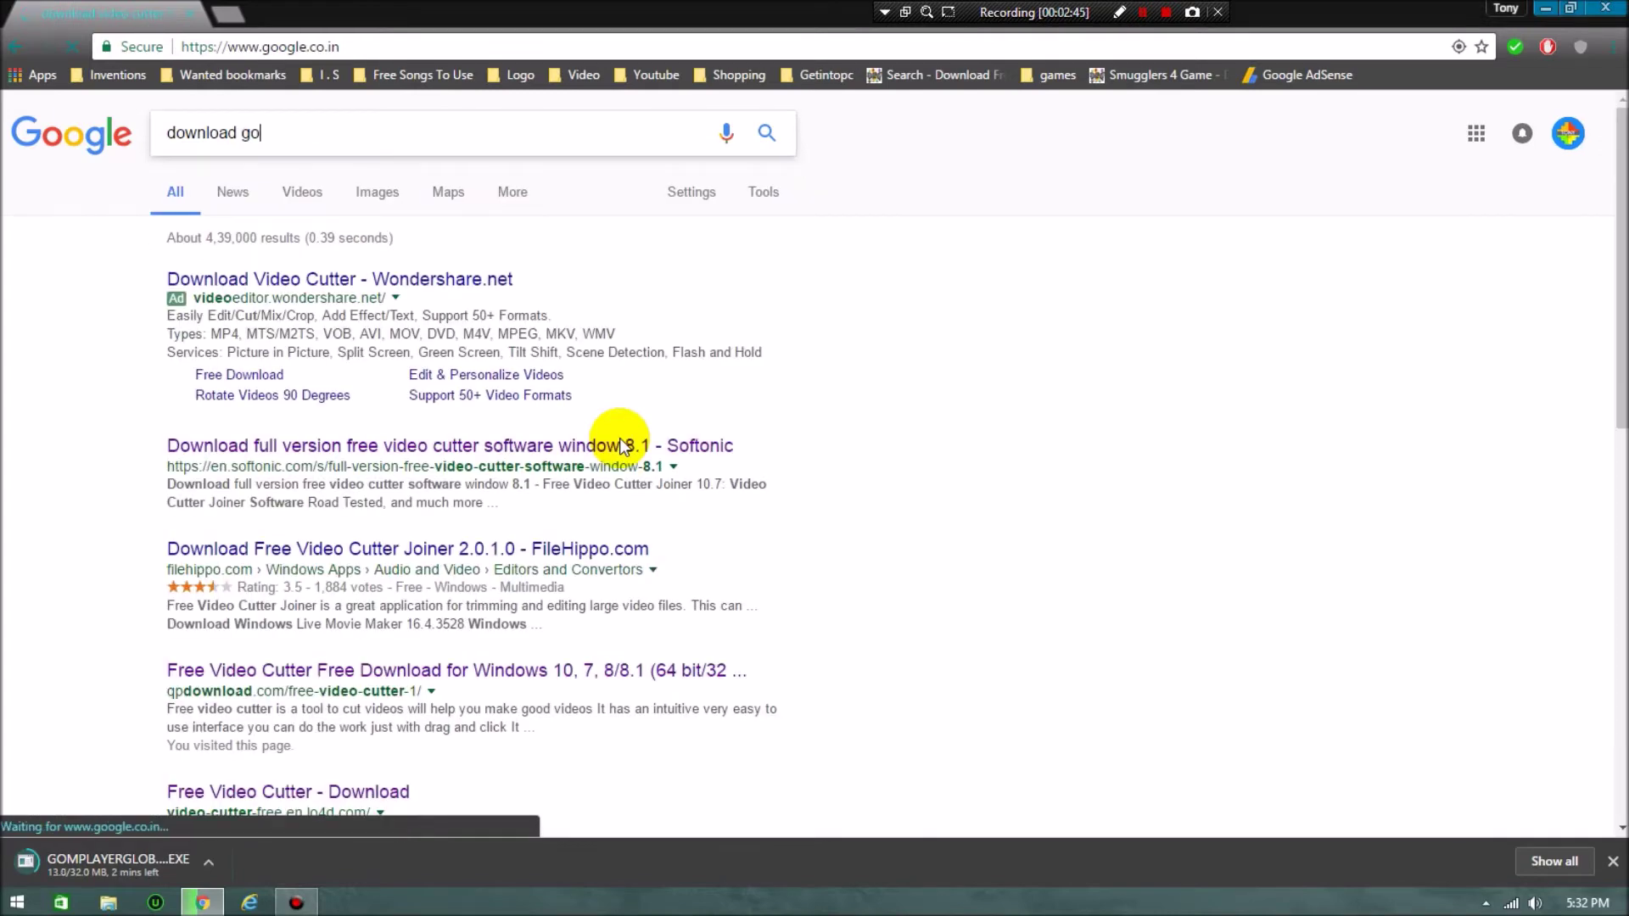
{"action": "type", "text": "mplayer"}
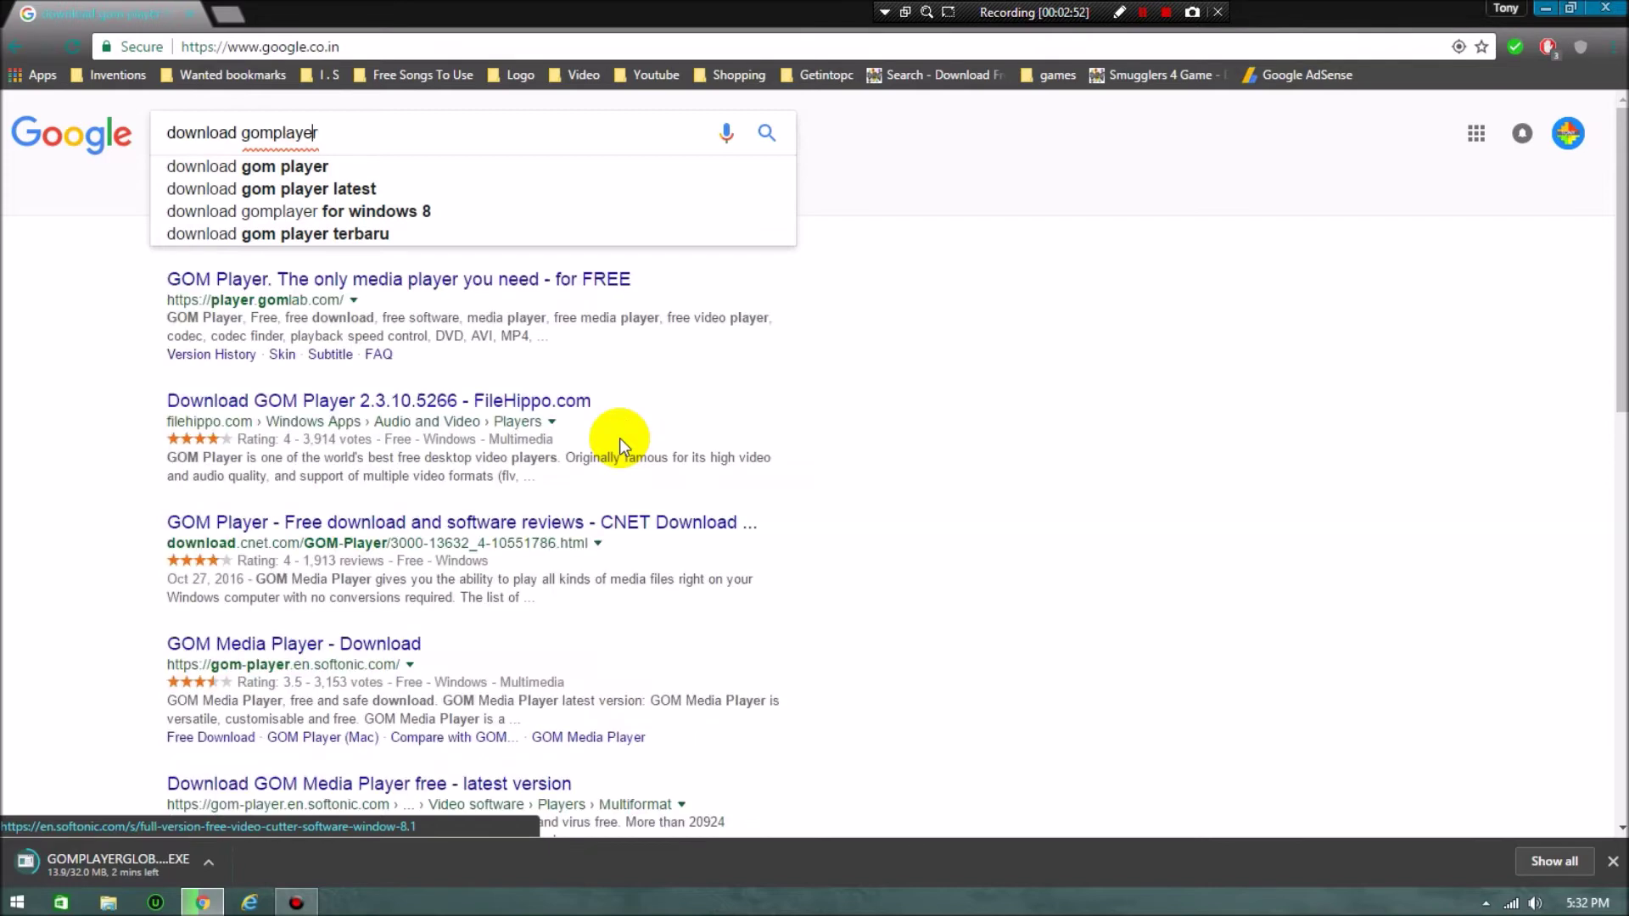
{"action": "left_click", "coordinate": [304, 166]}
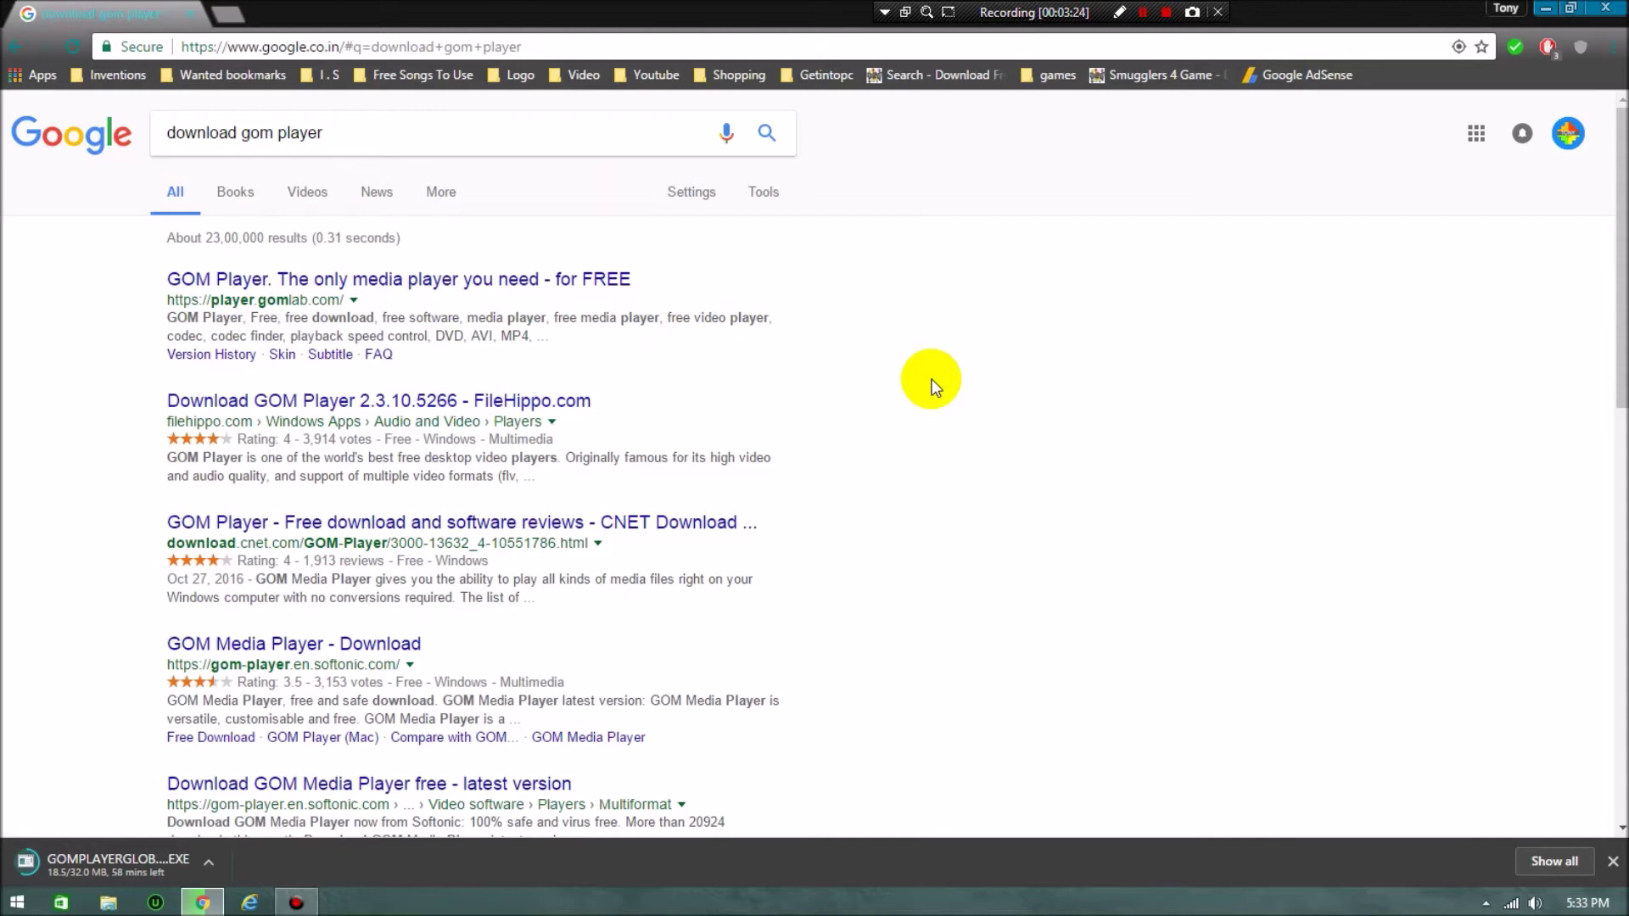
{"action": "scroll", "coordinate": [677, 382], "scroll_direction": "down", "scroll_amount": 5}
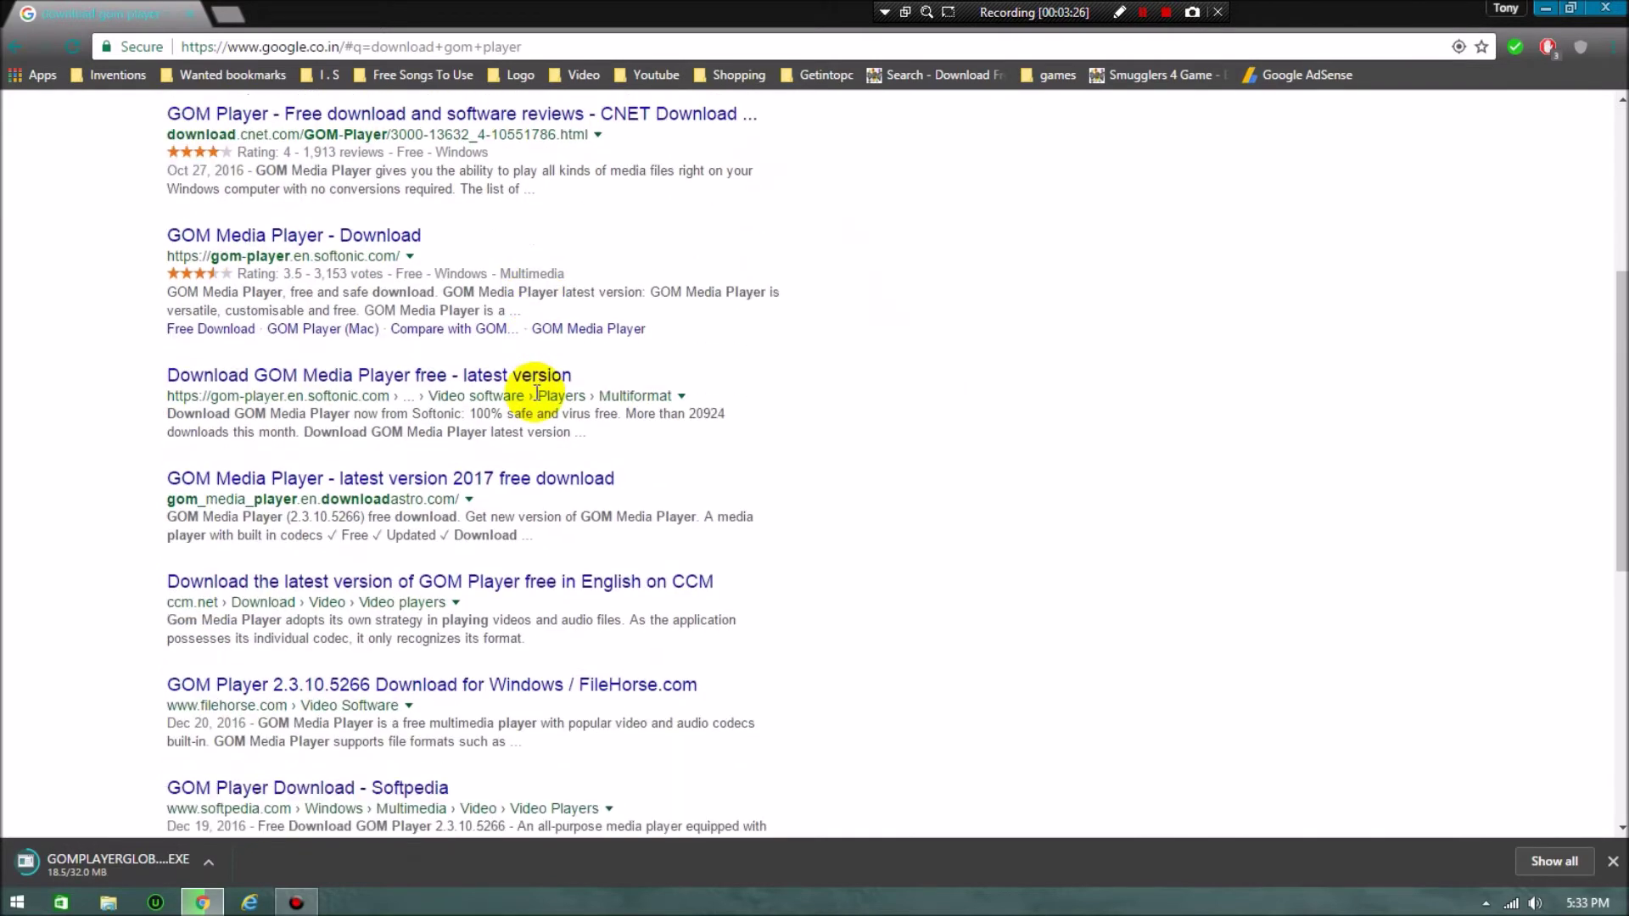
{"action": "scroll", "coordinate": [536, 394], "scroll_direction": "down", "scroll_amount": 2}
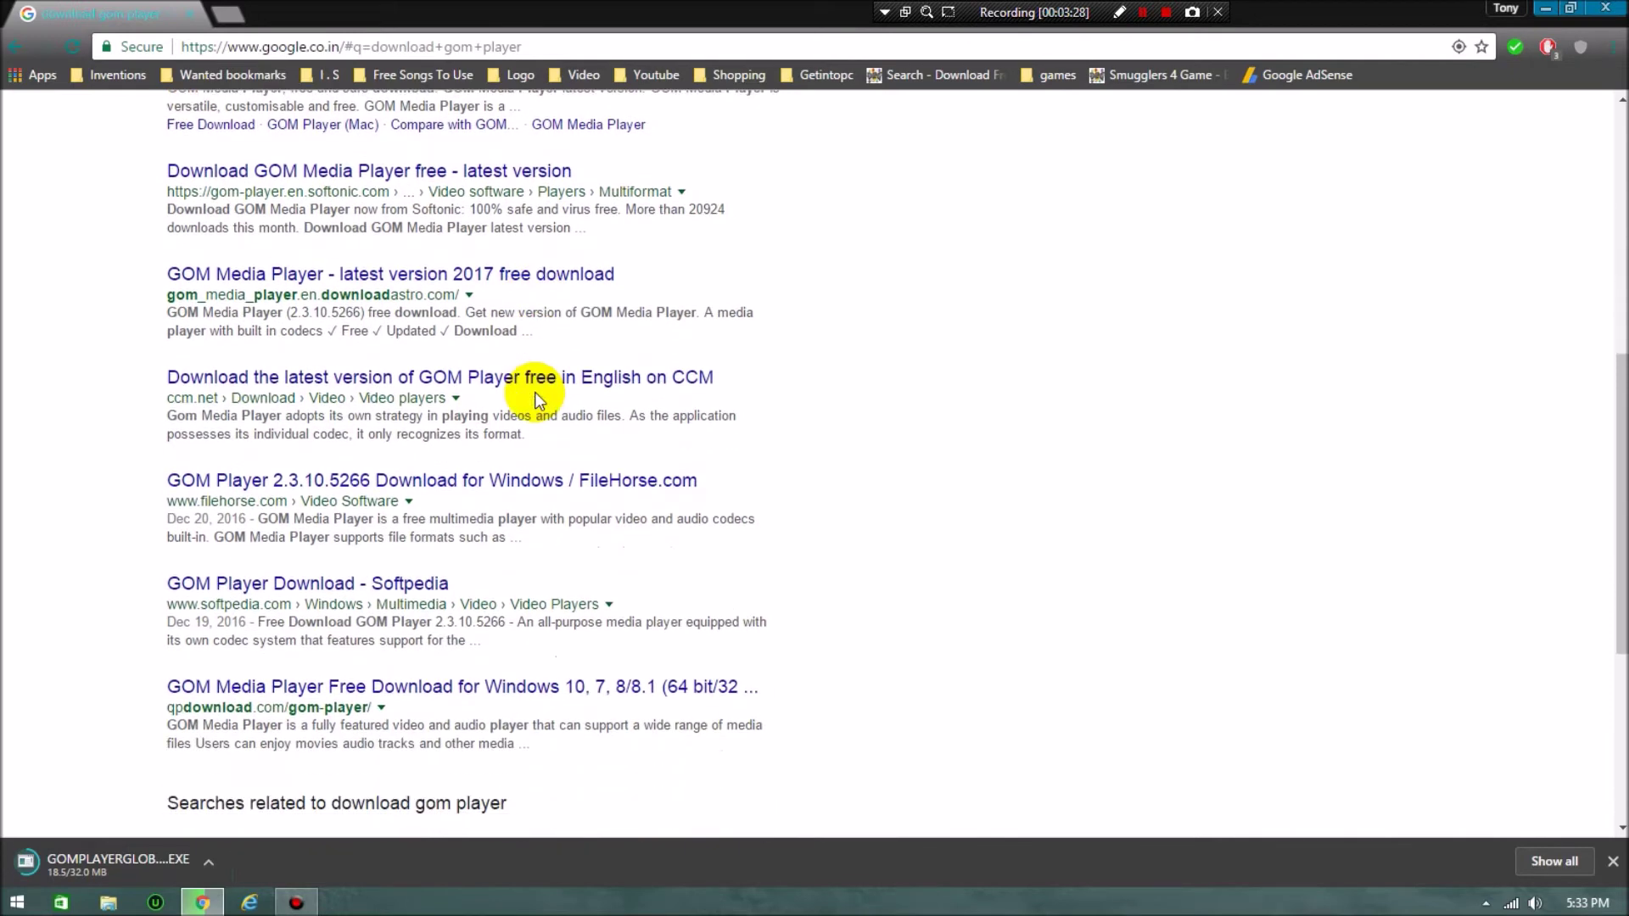
{"action": "scroll", "coordinate": [690, 407], "scroll_direction": "up", "scroll_amount": 7}
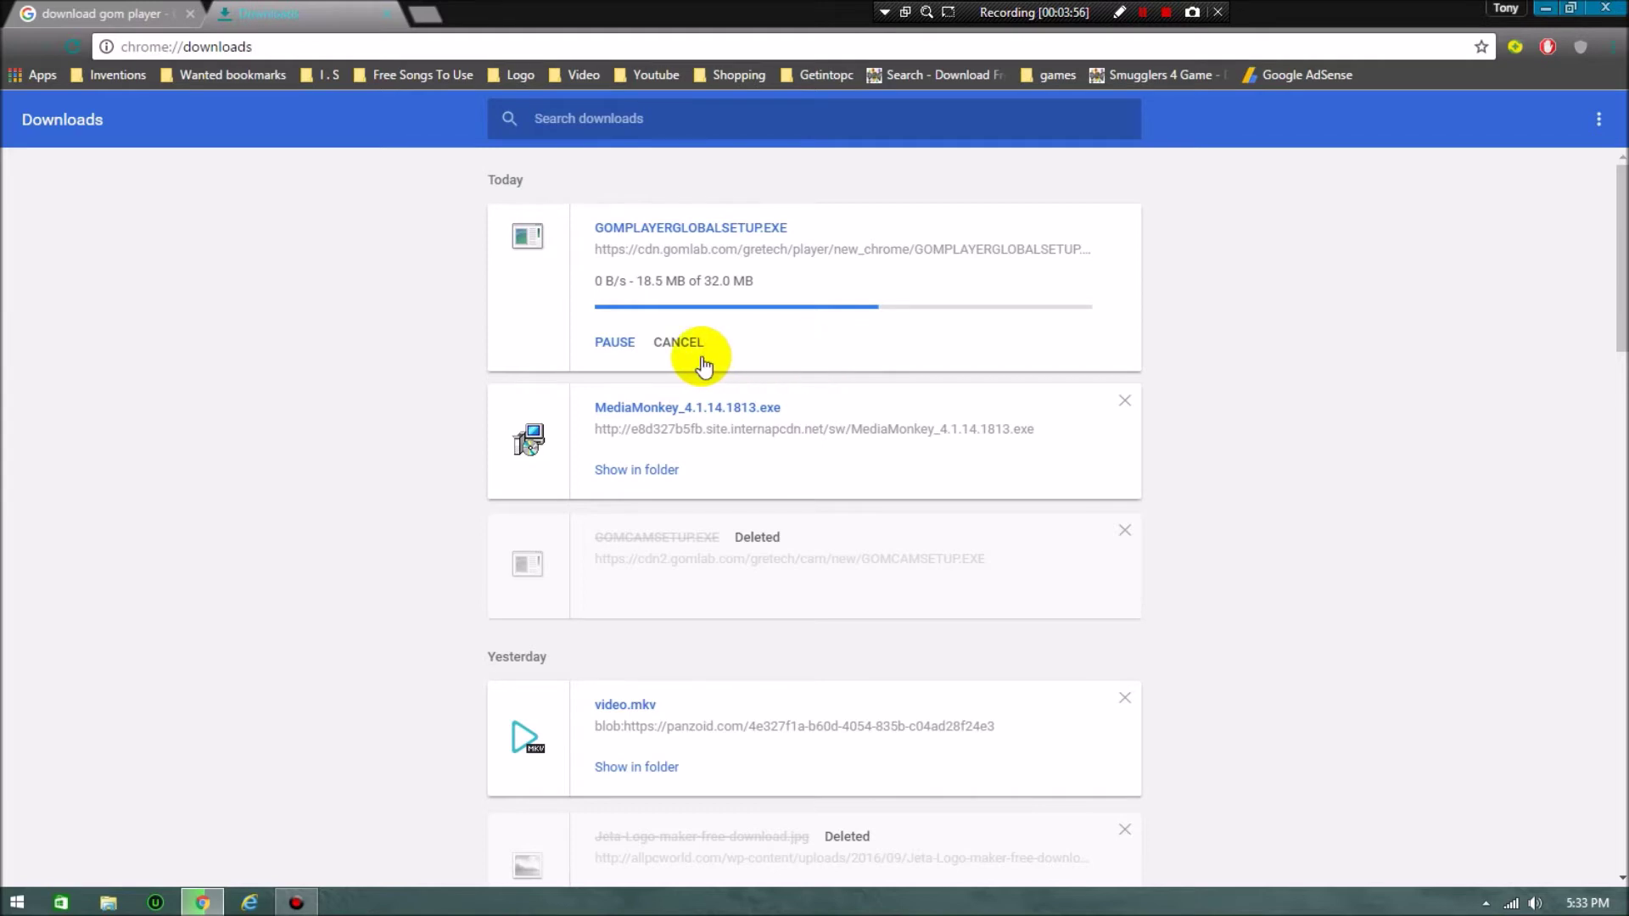
Step: Cancel the running GOMPLAYERGLOBALSETUP.EXE download and return to the Google search results
{"action": "left_click", "coordinate": [683, 343]}
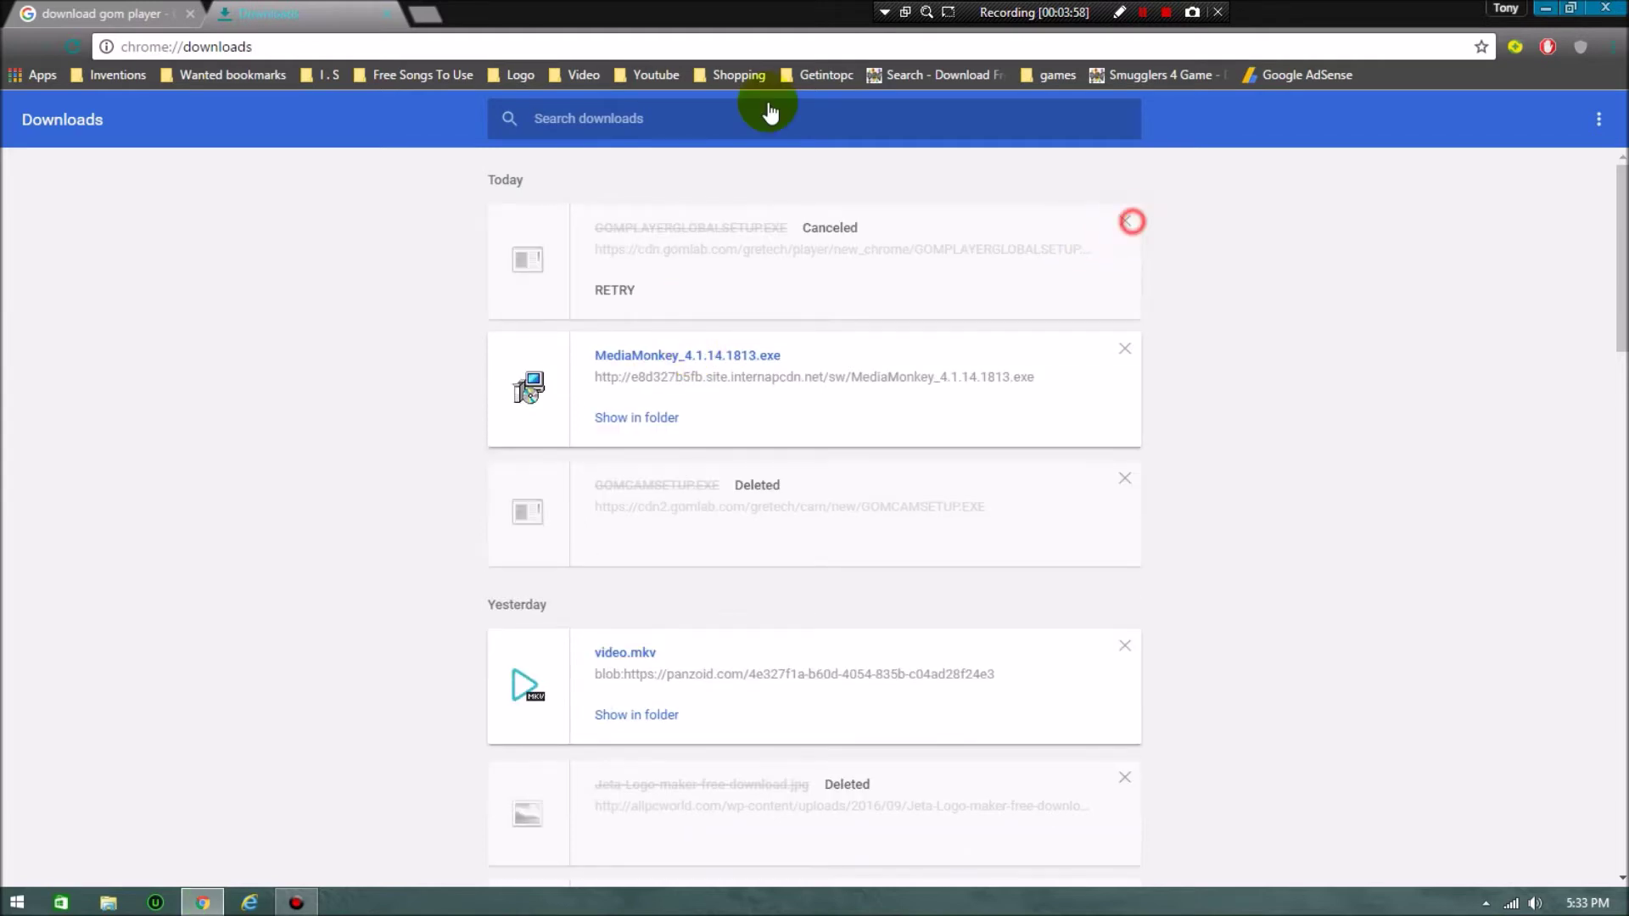
{"action": "left_click", "coordinate": [127, 14]}
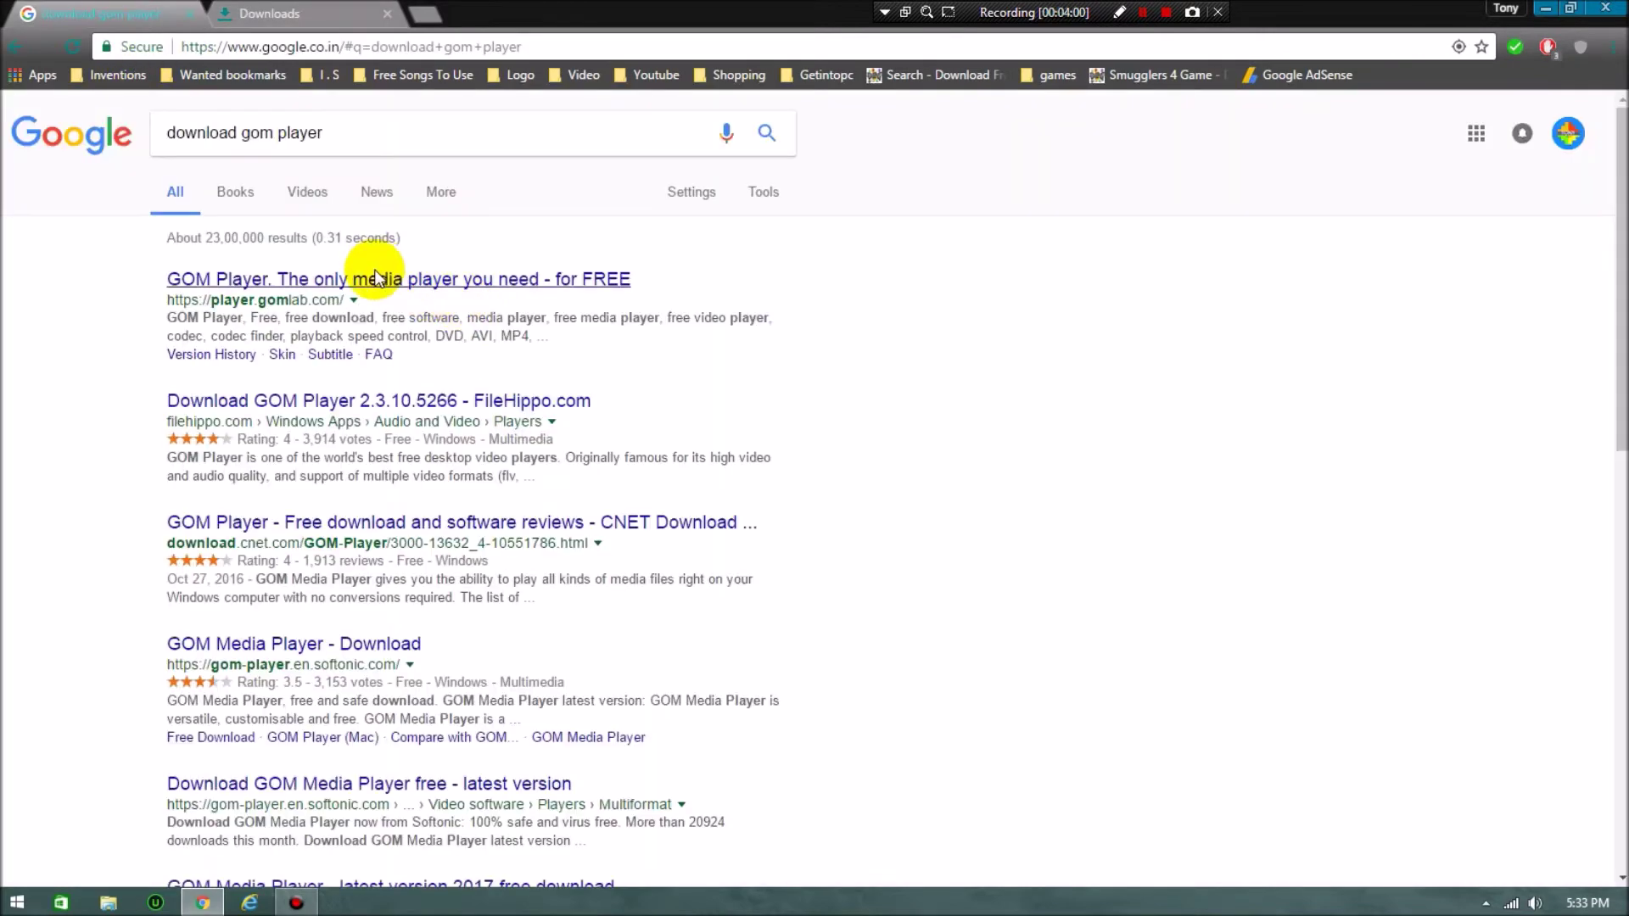
Step: Open the official player.gomlab.com result and download the free Windows installer to the Desktop as GOMPLAYERGLOBALSETUP
{"action": "left_click", "coordinate": [316, 291]}
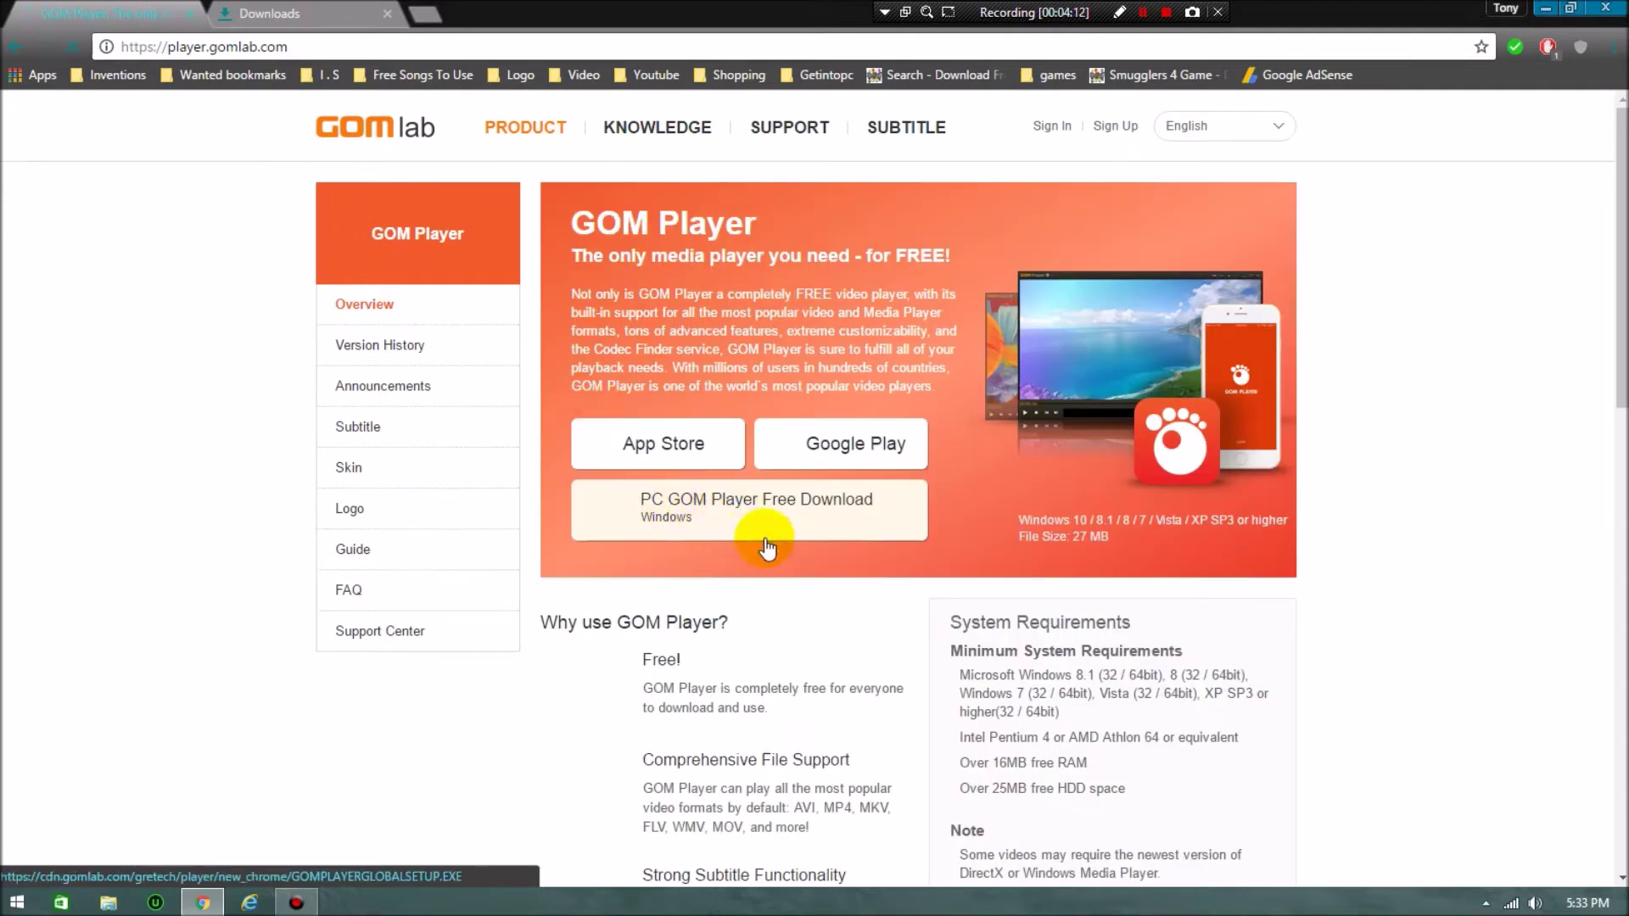
{"action": "left_click", "coordinate": [912, 546]}
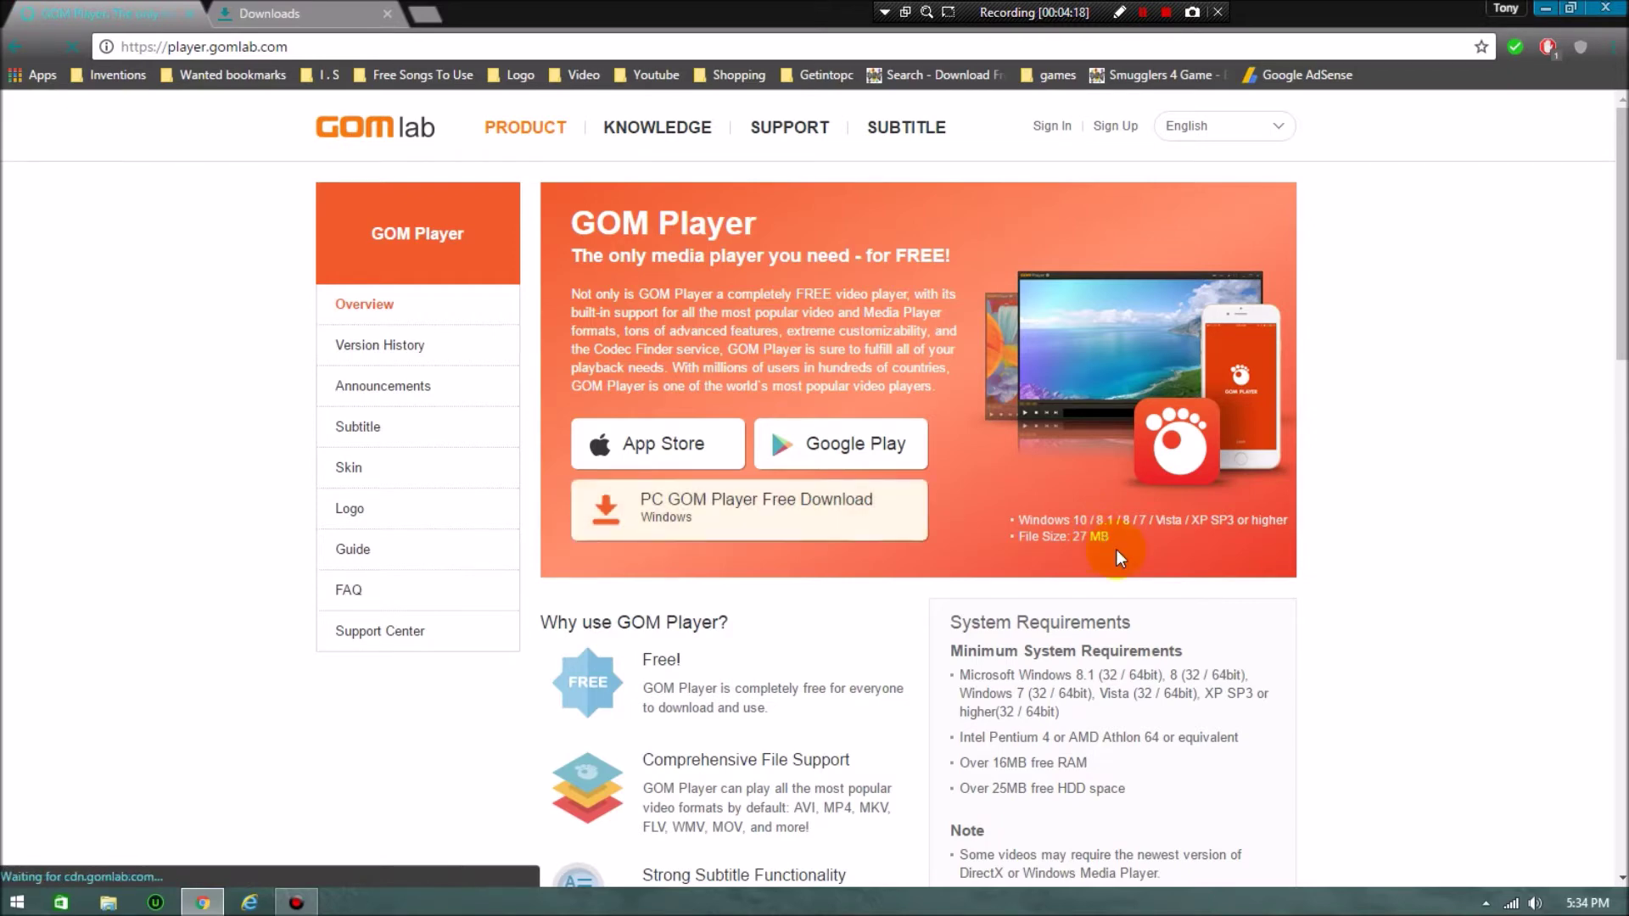
{"action": "left_click", "coordinate": [1006, 663]}
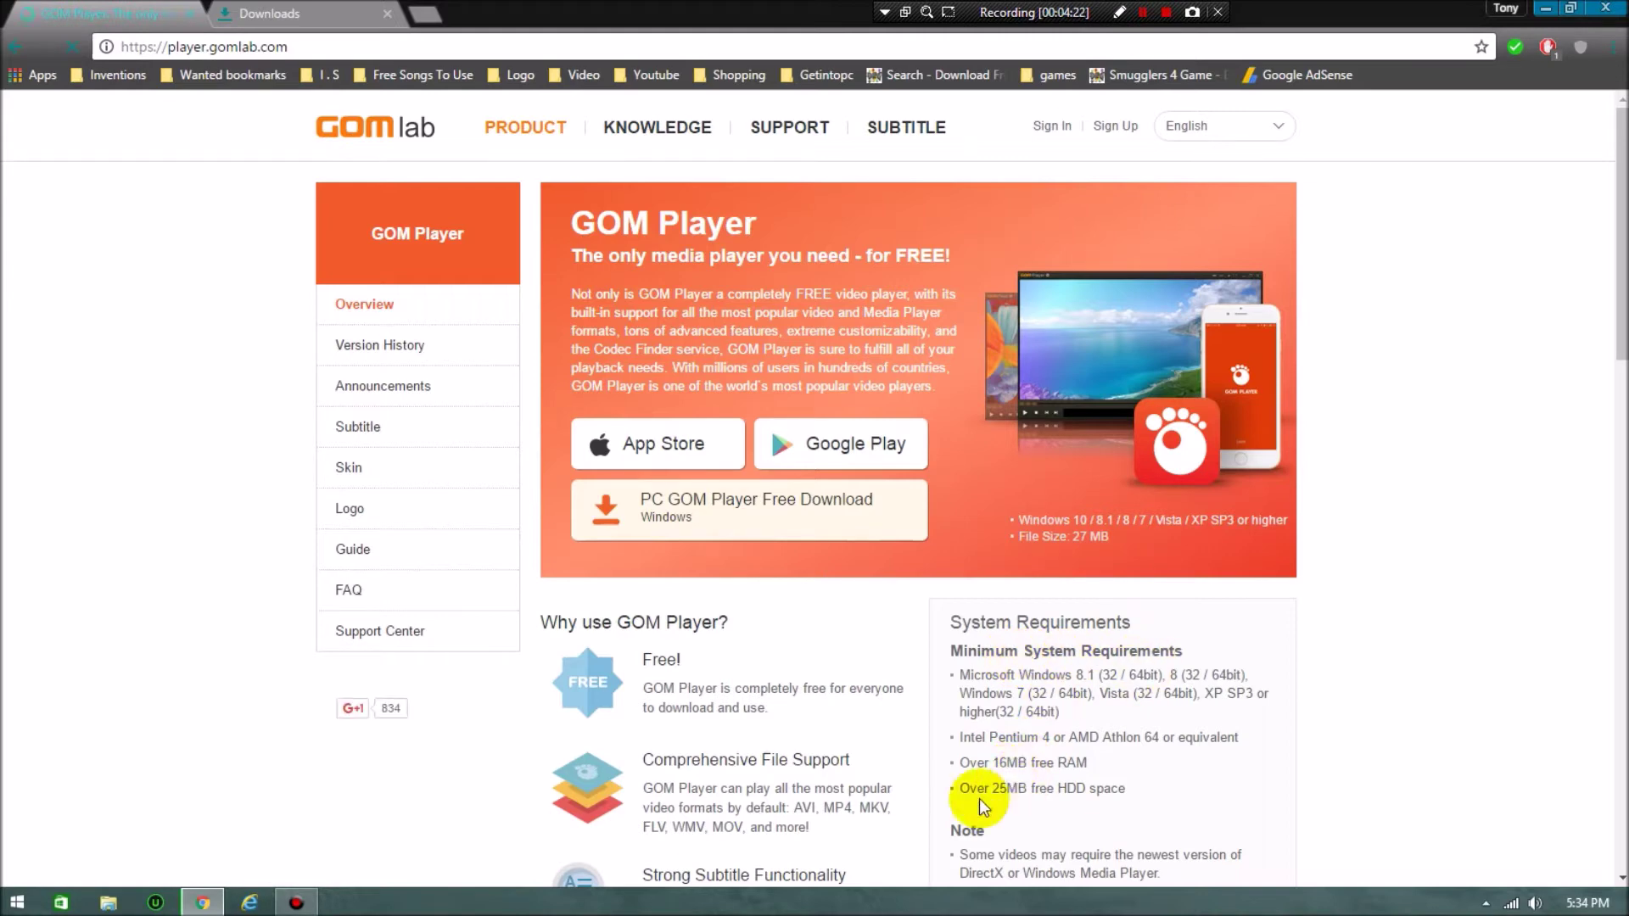
{"action": "left_click", "coordinate": [839, 532]}
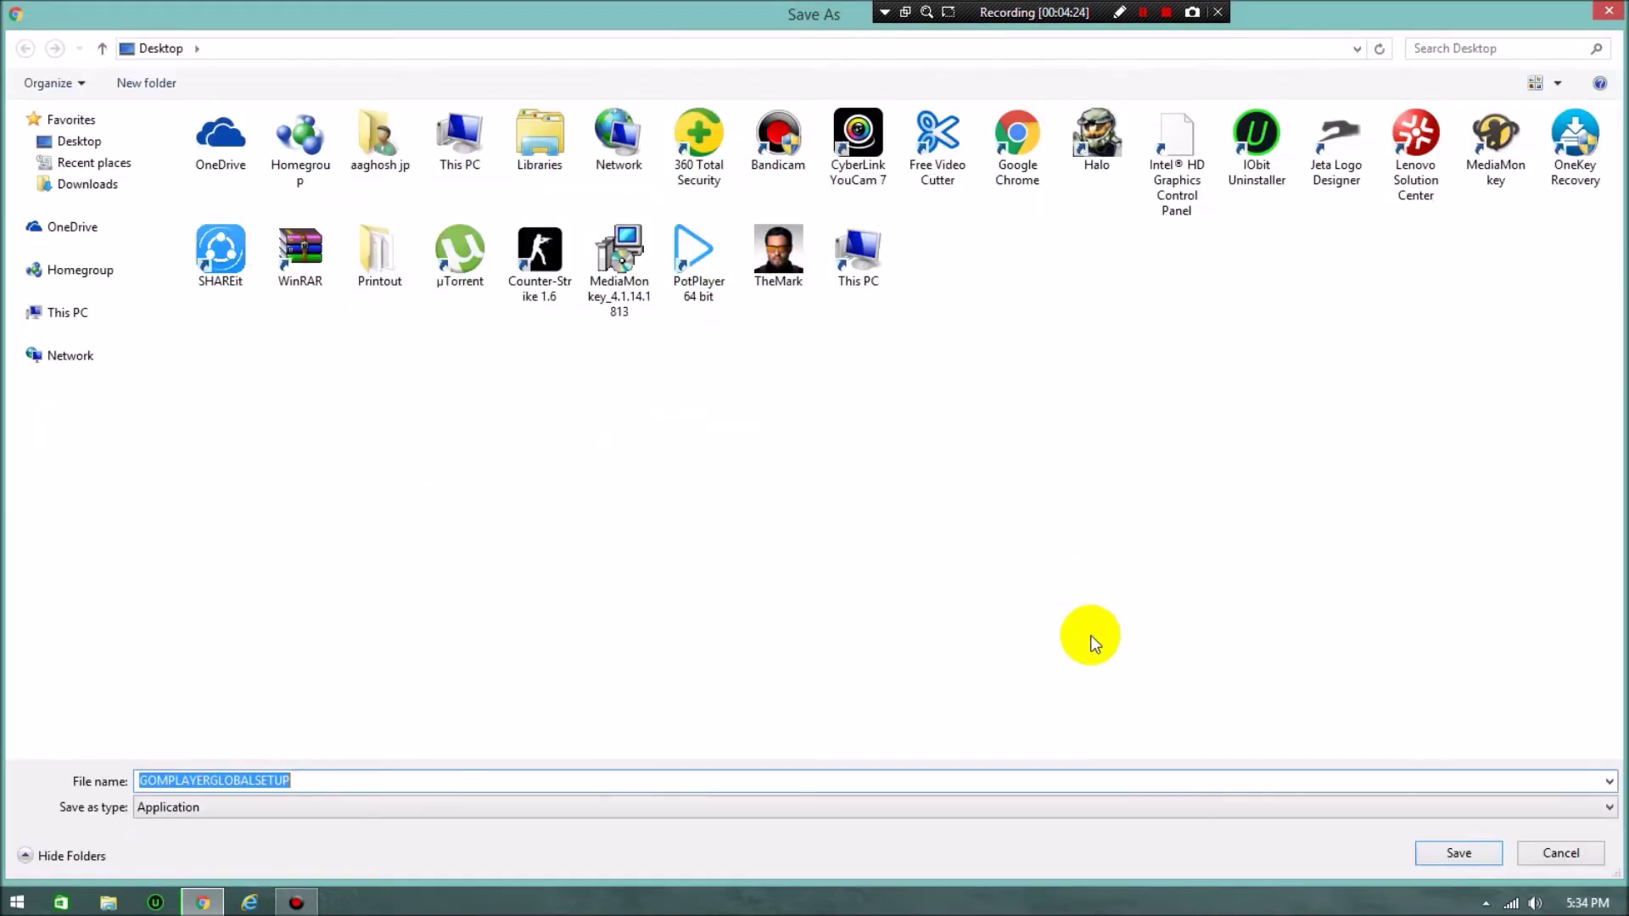
{"action": "left_click", "coordinate": [1456, 852]}
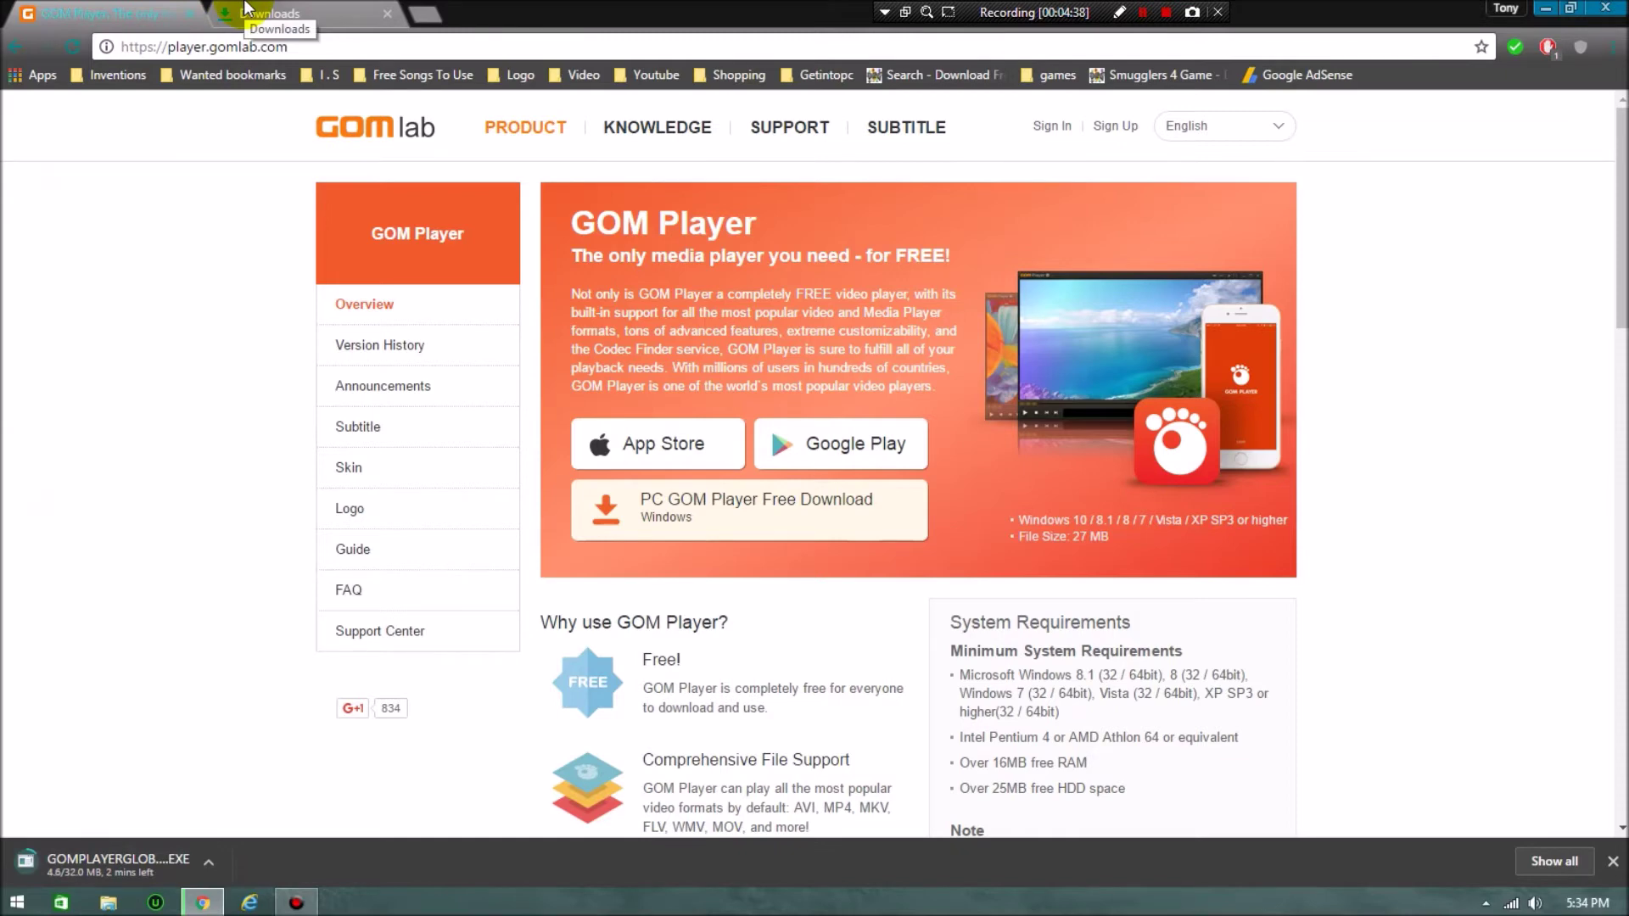
Step: Examine the GOM Player page's minimum system requirements and its supported video, audio and subtitle formats while the installer downloads
{"action": "scroll", "coordinate": [969, 548], "scroll_direction": "down", "scroll_amount": 1}
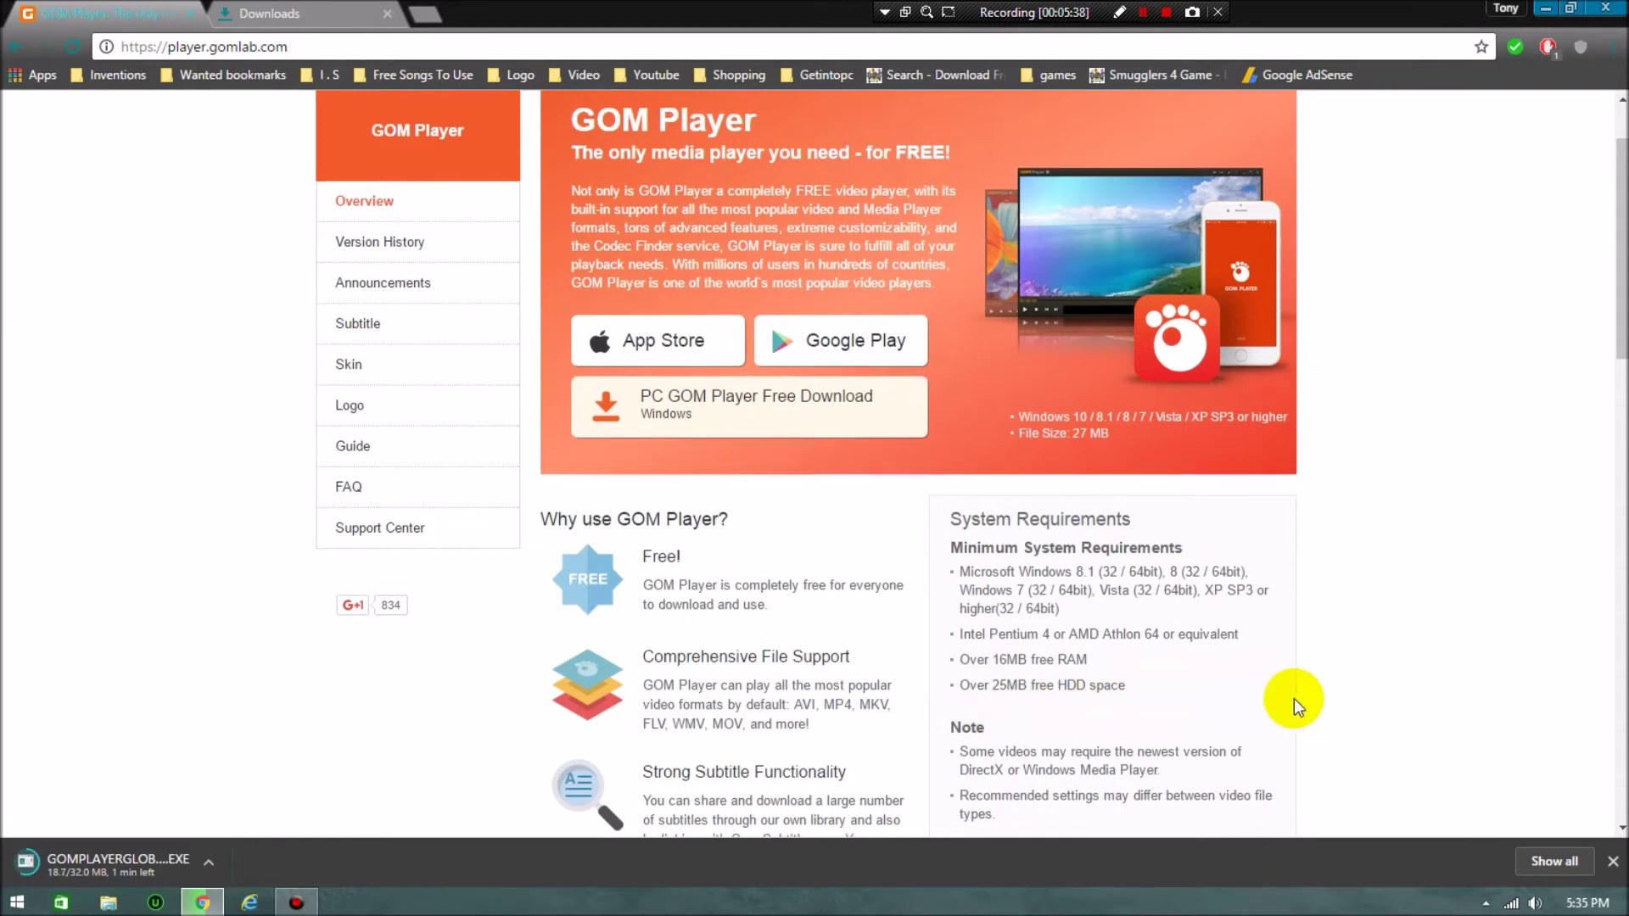
{"action": "scroll", "coordinate": [1295, 699], "scroll_direction": "down", "scroll_amount": 3}
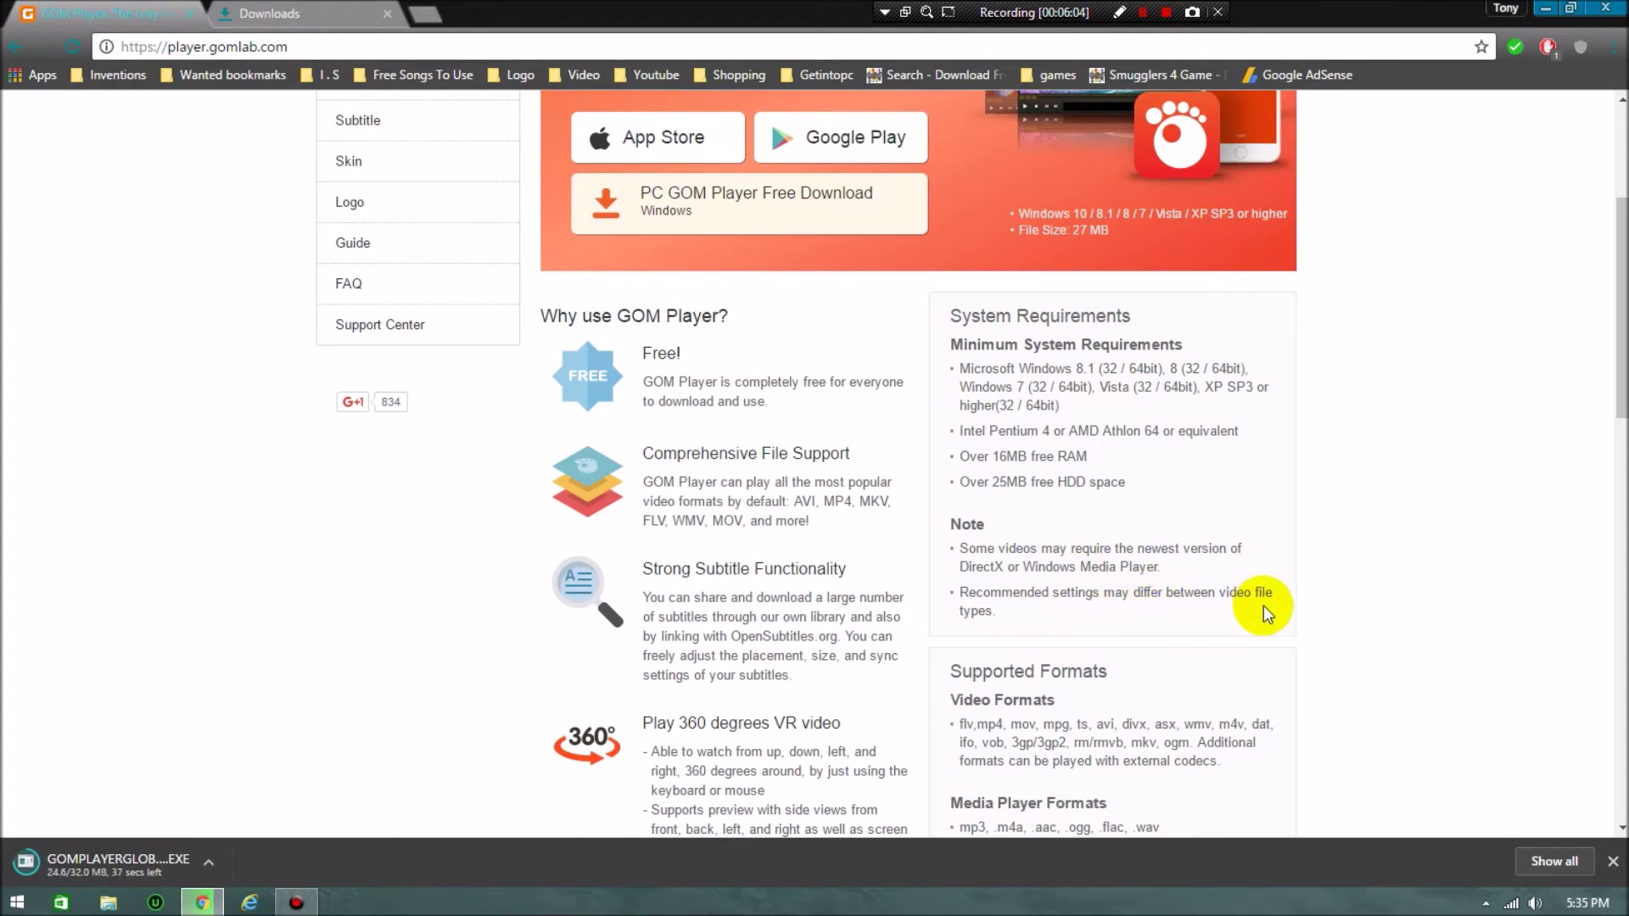
{"action": "scroll", "coordinate": [1352, 560], "scroll_direction": "down", "scroll_amount": 3}
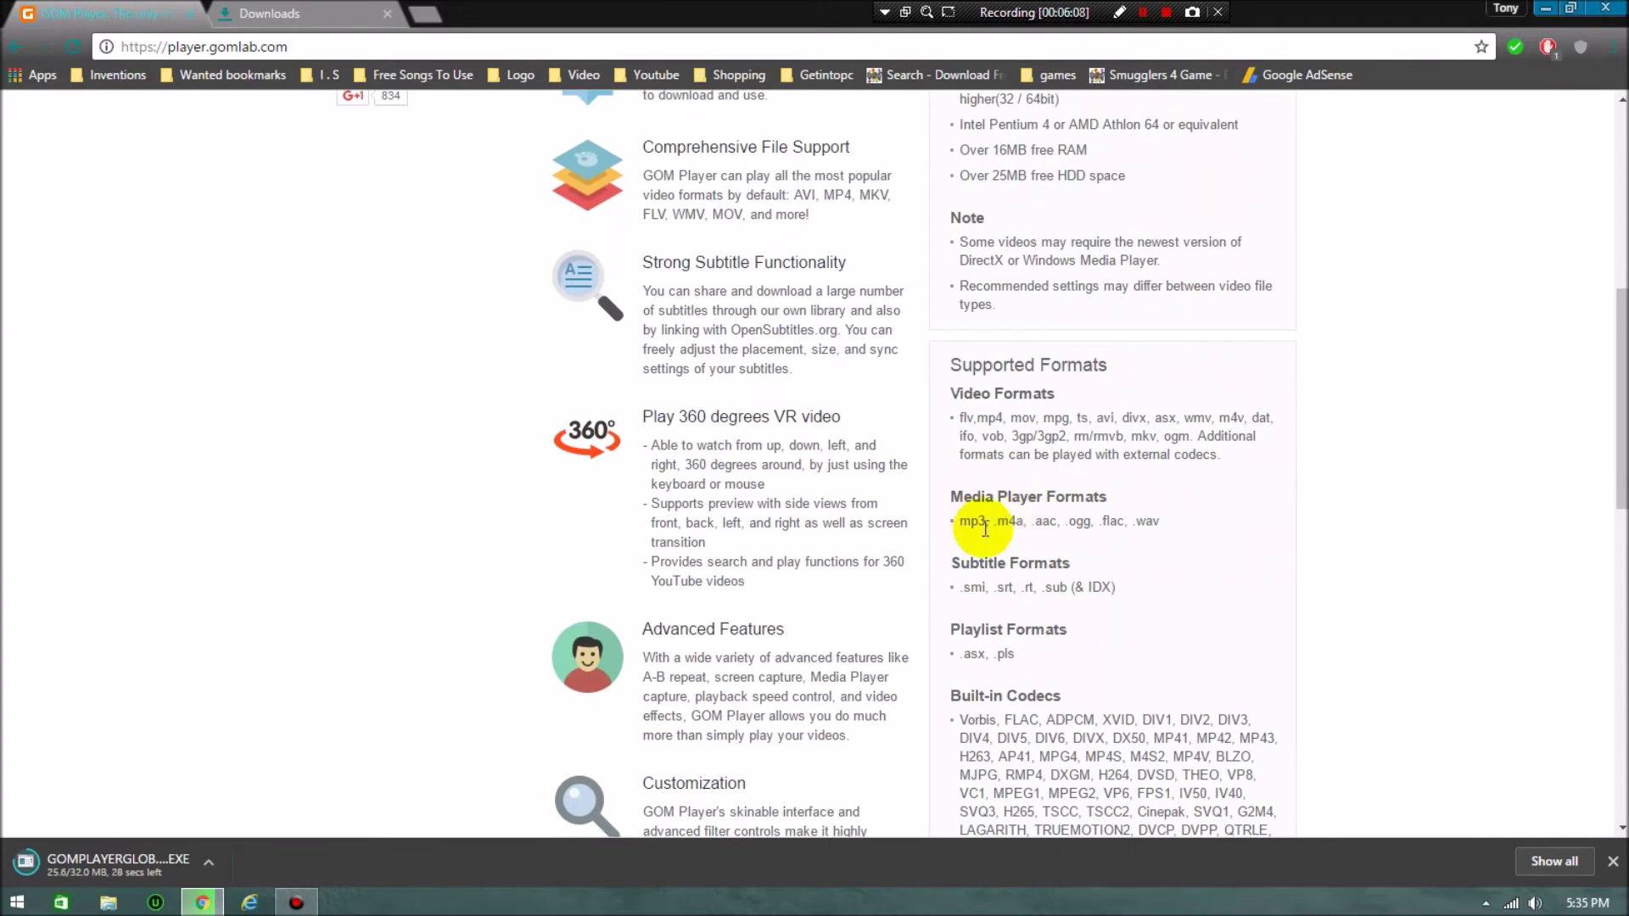
Step: Examine the GOM Player page's feature descriptions, from 360-degree VR video and Advanced Features to Codec Finder, GOM Remote and the mobile version
{"action": "scroll", "coordinate": [461, 572], "scroll_direction": "up", "scroll_amount": 6}
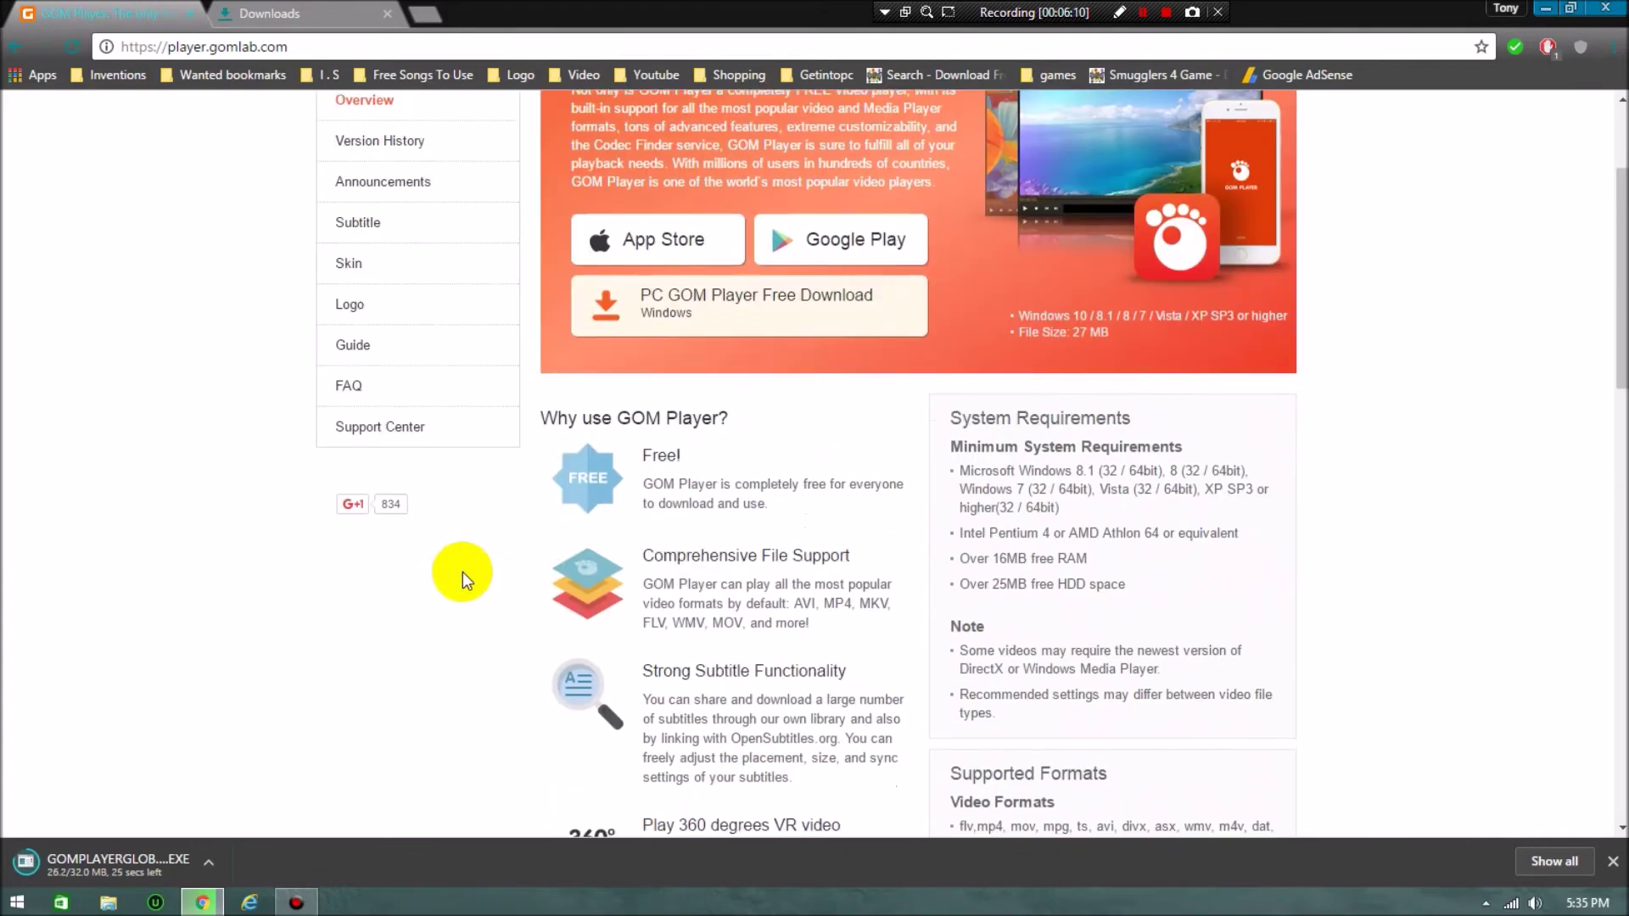
{"action": "scroll", "coordinate": [594, 492], "scroll_direction": "down", "scroll_amount": 5}
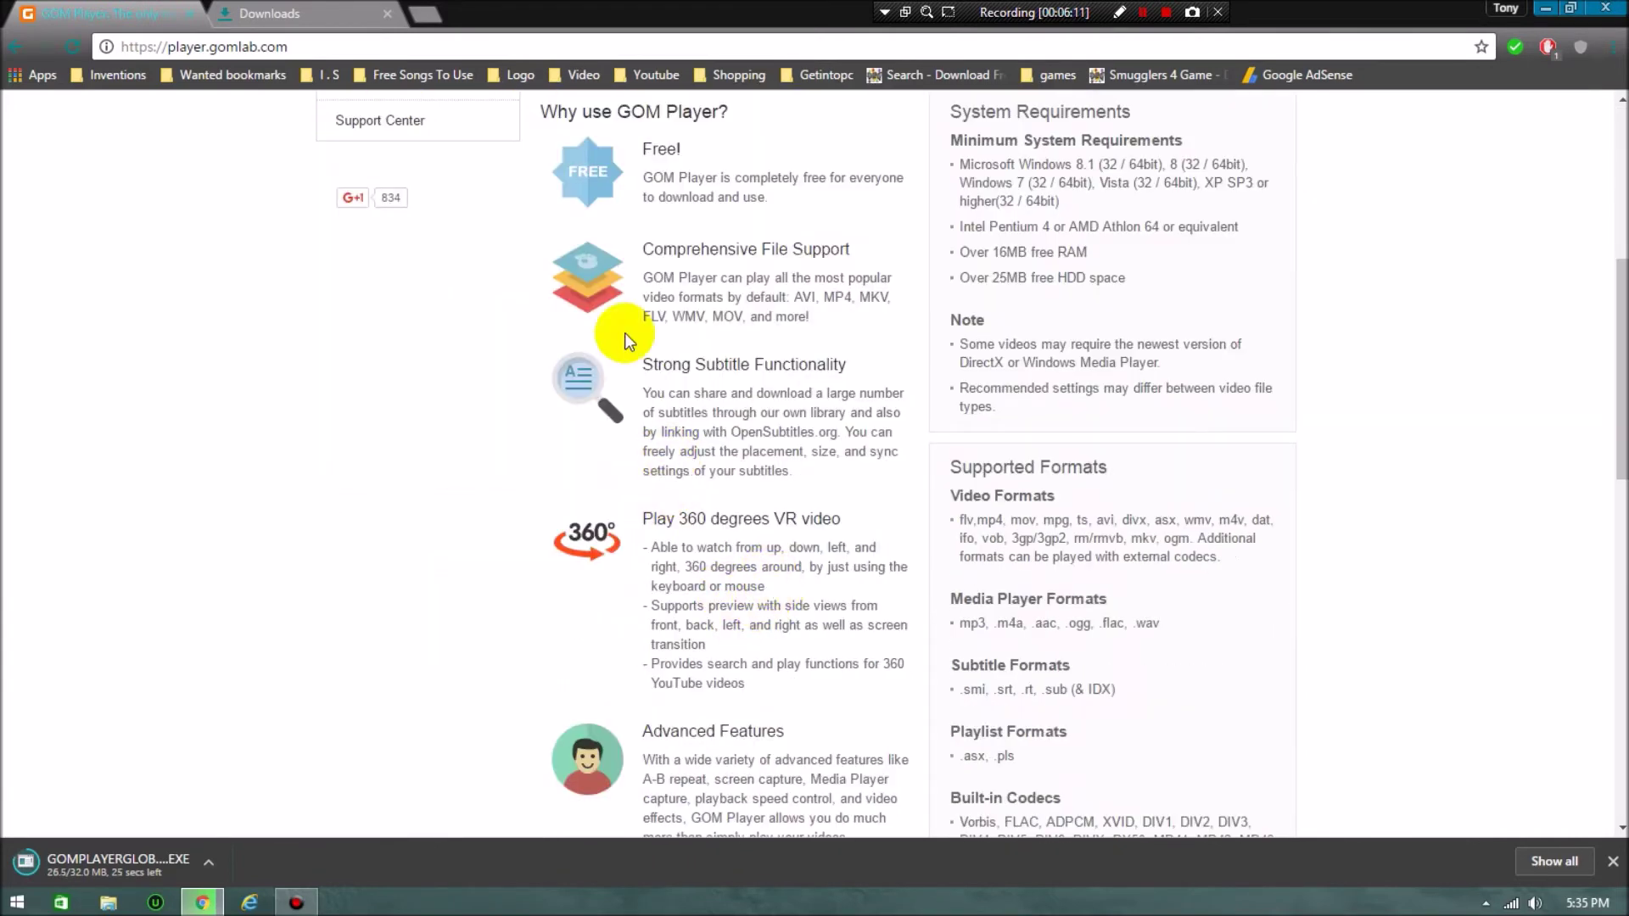
{"action": "scroll", "coordinate": [624, 333], "scroll_direction": "up", "scroll_amount": 1}
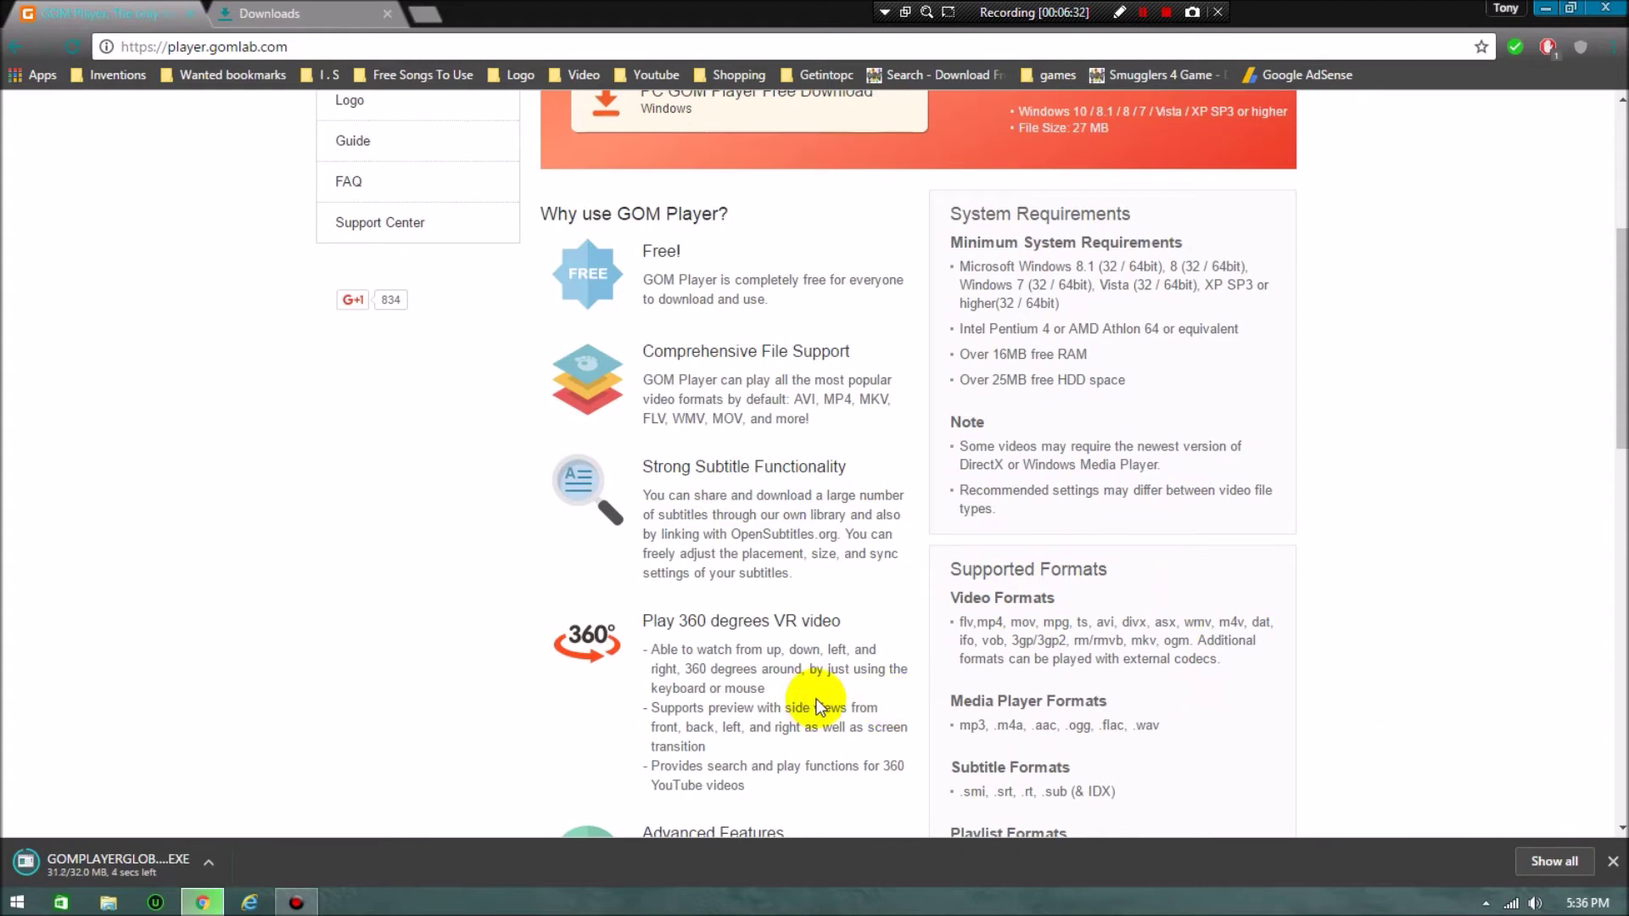
{"action": "scroll", "coordinate": [816, 707], "scroll_direction": "down", "scroll_amount": 1}
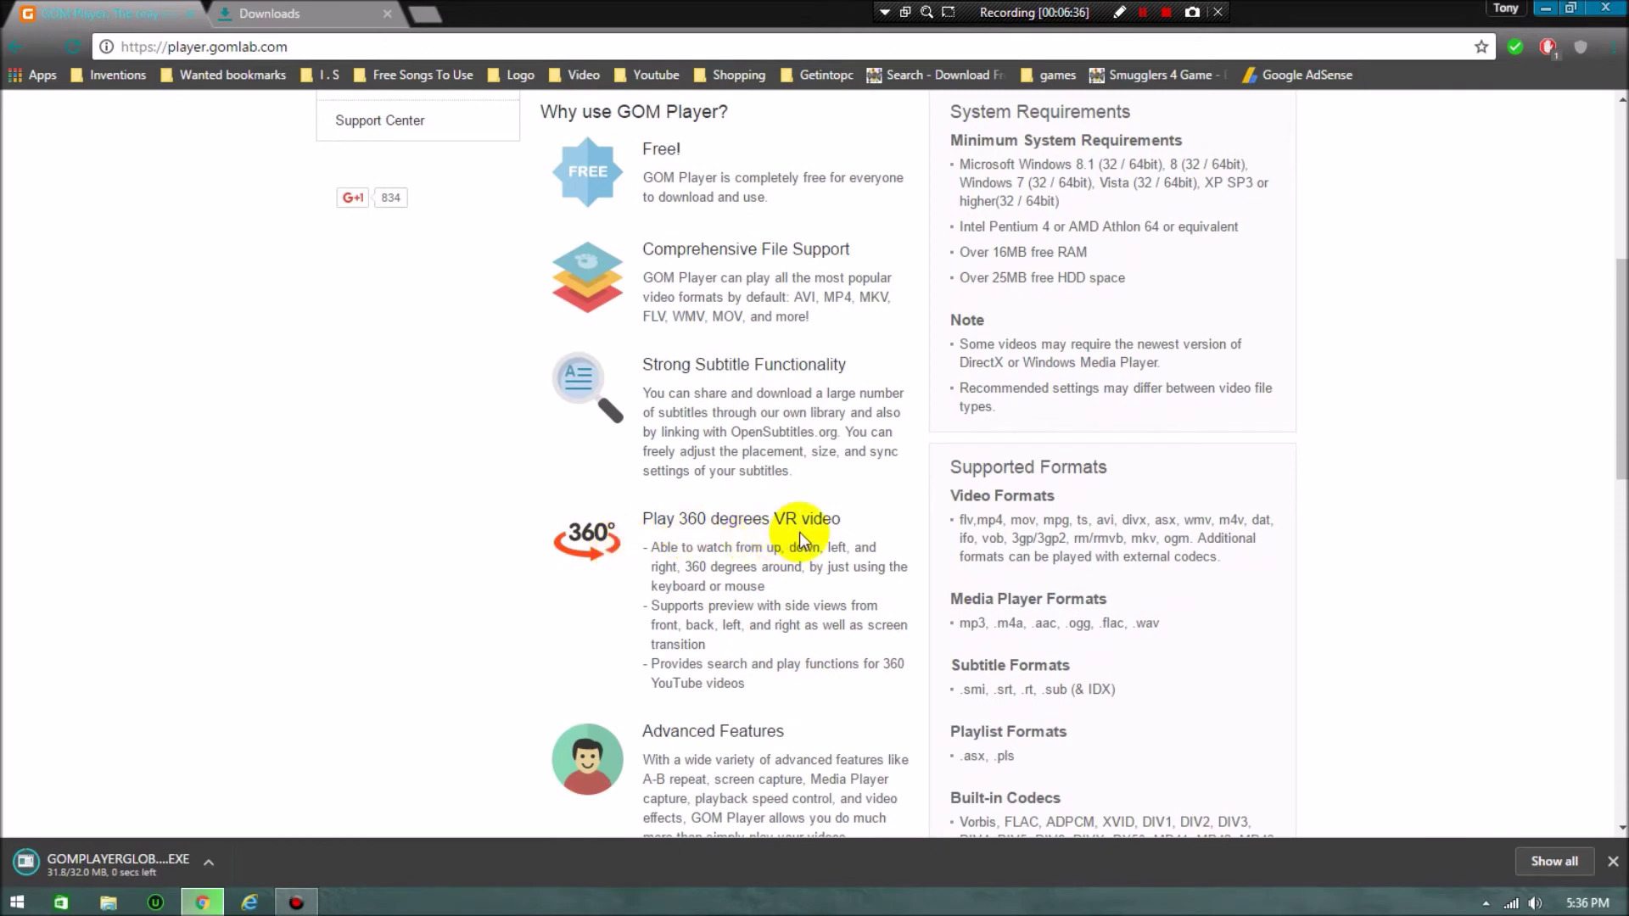
{"action": "scroll", "coordinate": [883, 552], "scroll_direction": "down", "scroll_amount": 4}
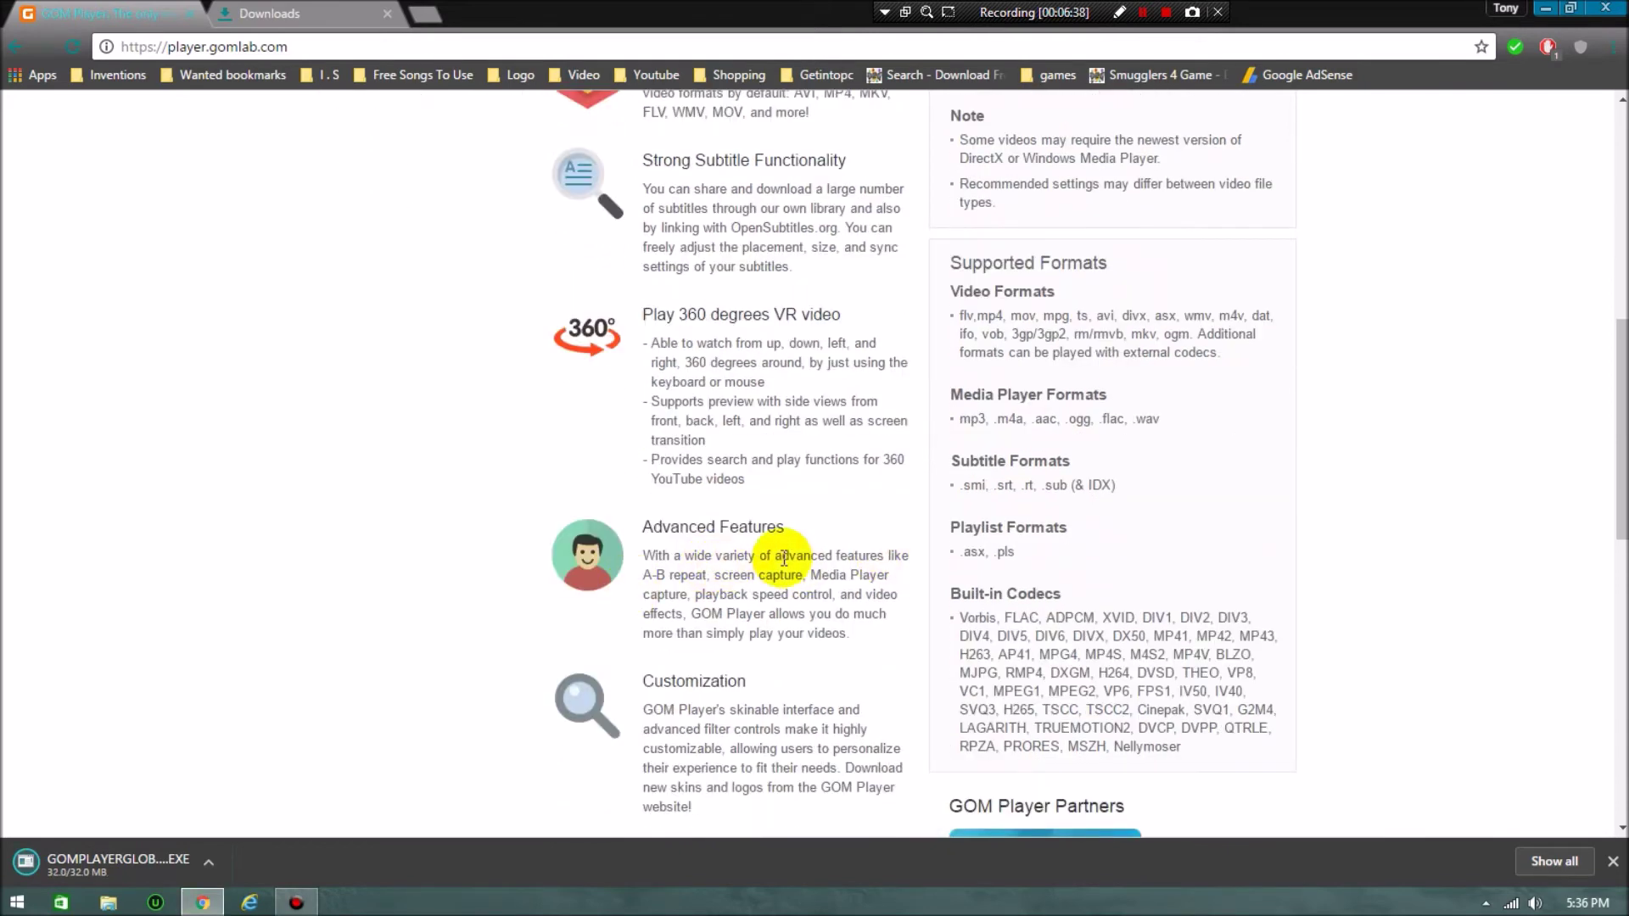
{"action": "scroll", "coordinate": [784, 558], "scroll_direction": "down", "scroll_amount": 5}
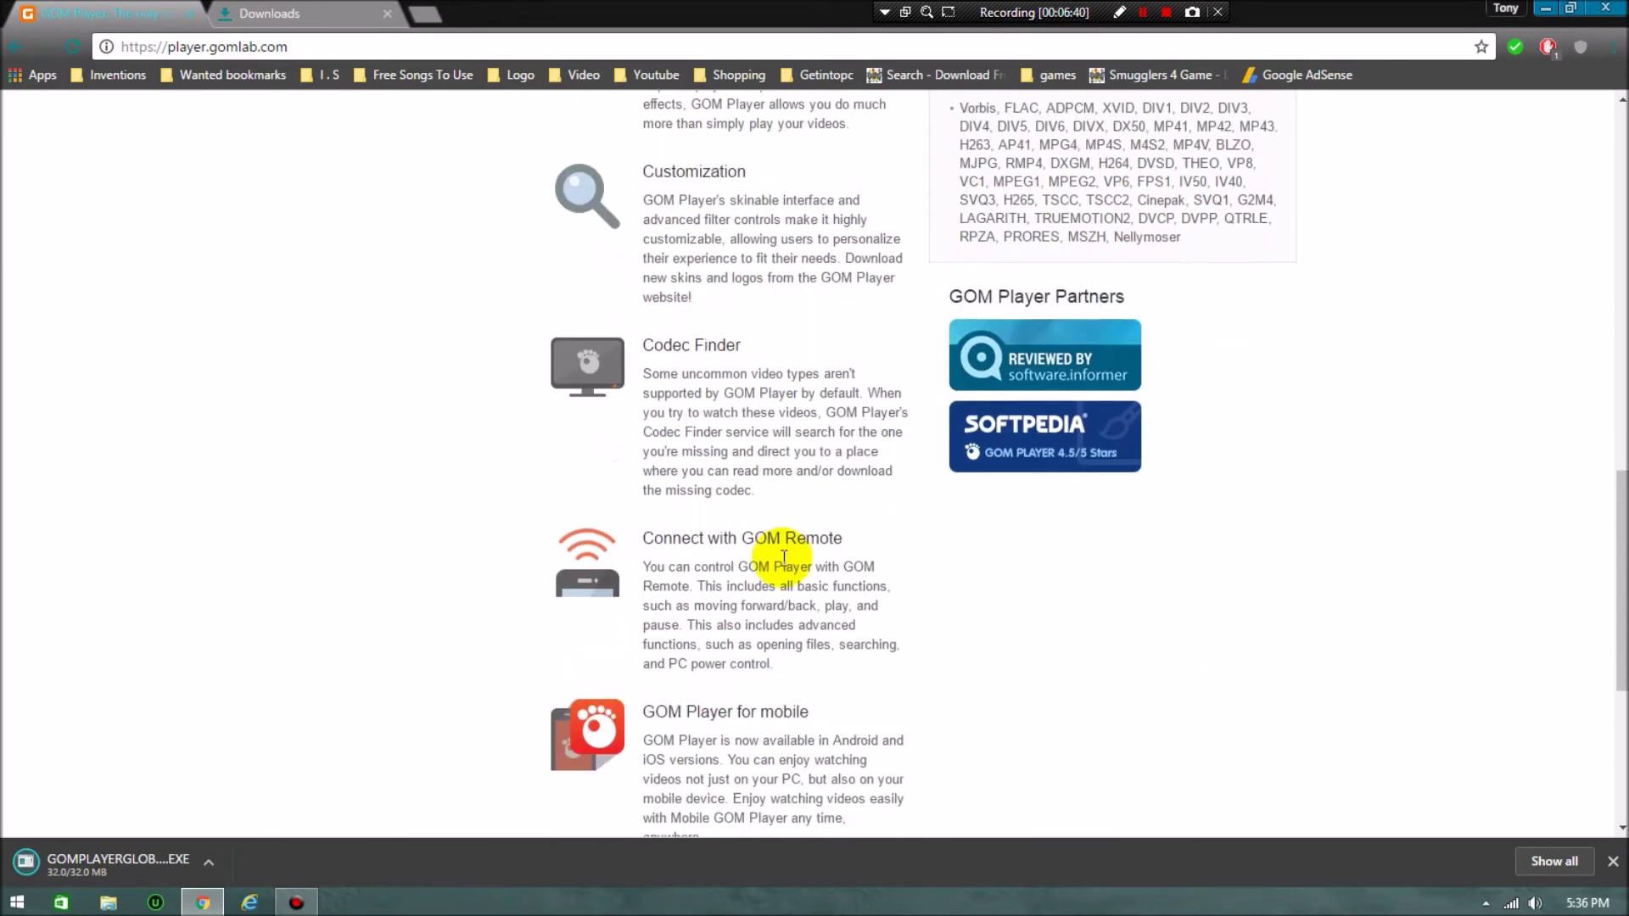
{"action": "scroll", "coordinate": [784, 558], "scroll_direction": "down", "scroll_amount": 2}
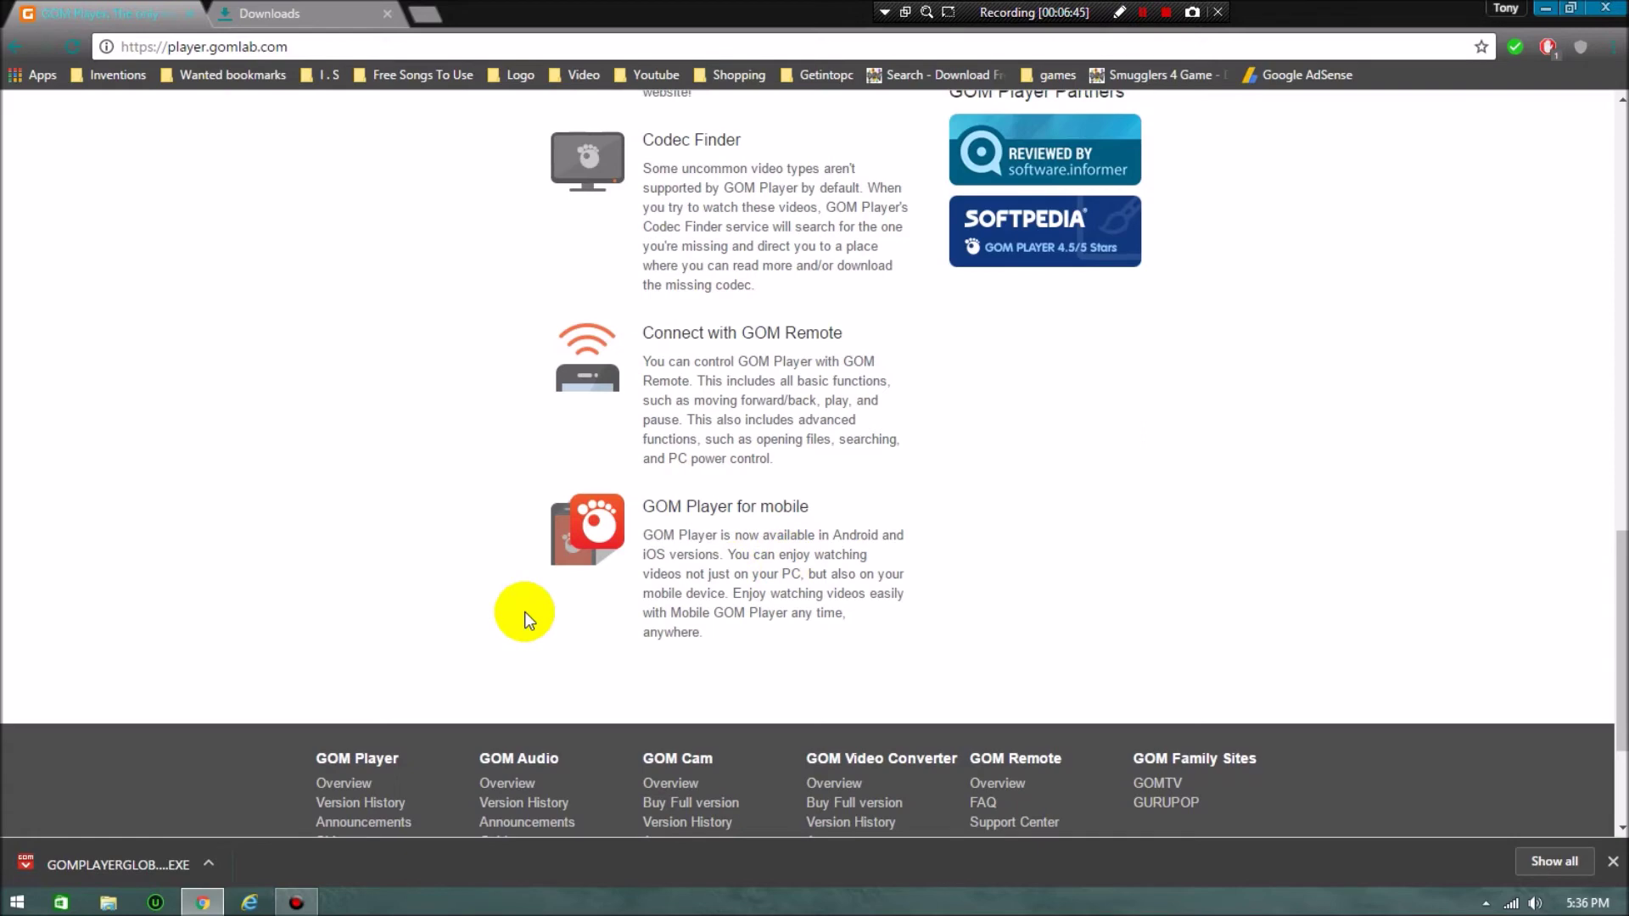
{"action": "scroll", "coordinate": [522, 614], "scroll_direction": "up", "scroll_amount": 5}
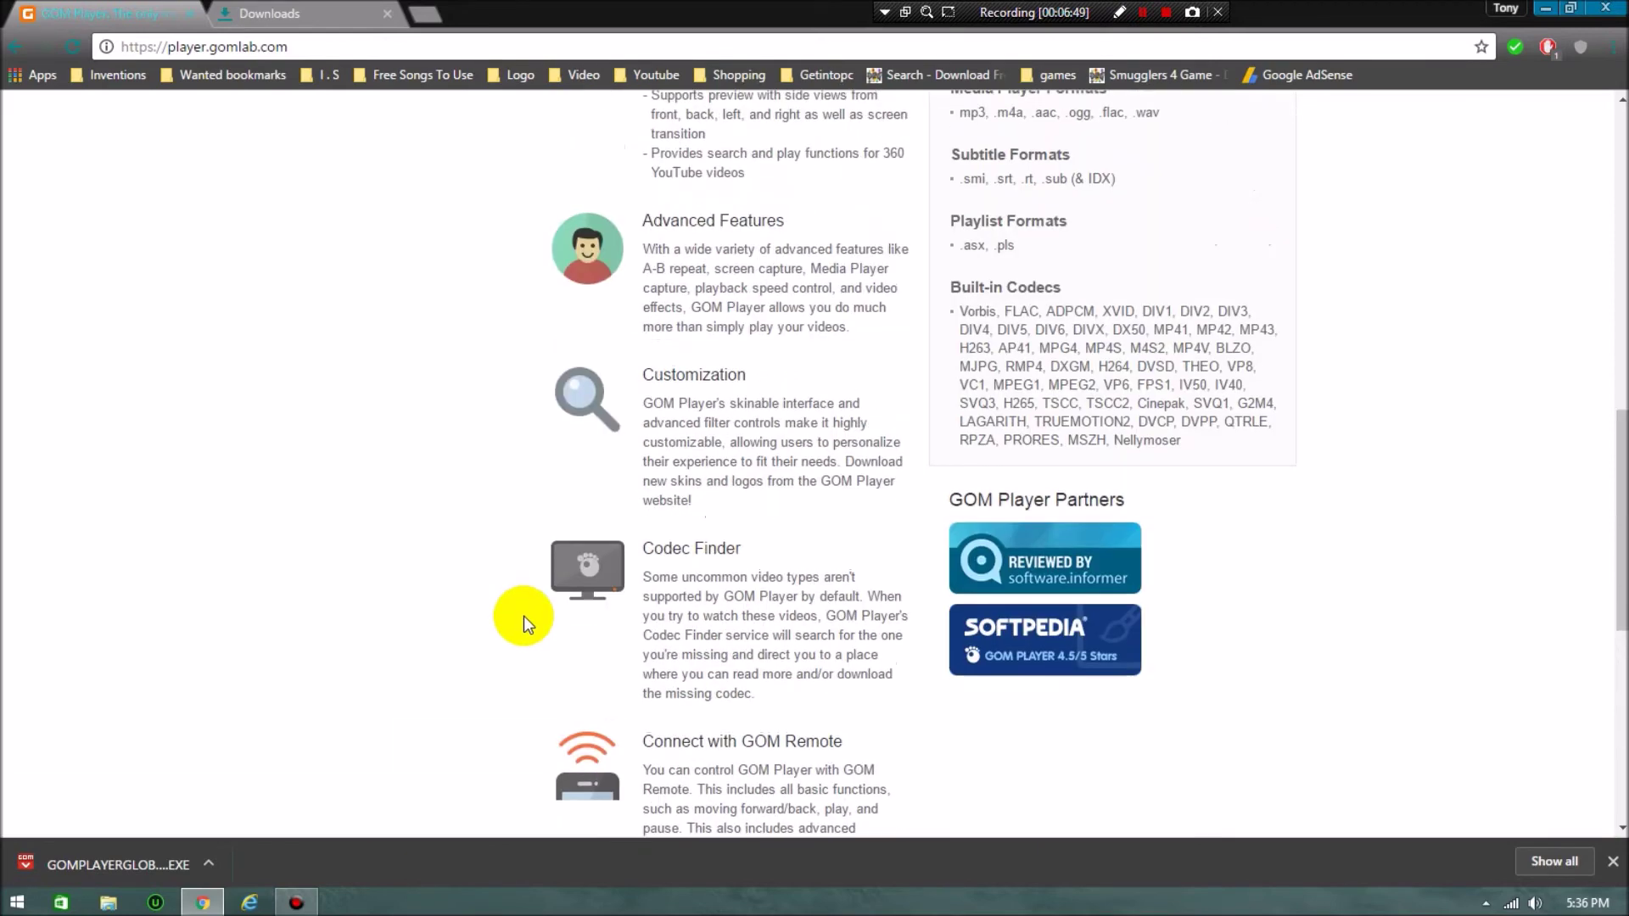
Step: Run the downloaded GOMPLAYERGLOBALSETUP.EXE from the browser's download list and minimize the browser
{"action": "left_click", "coordinate": [314, 14]}
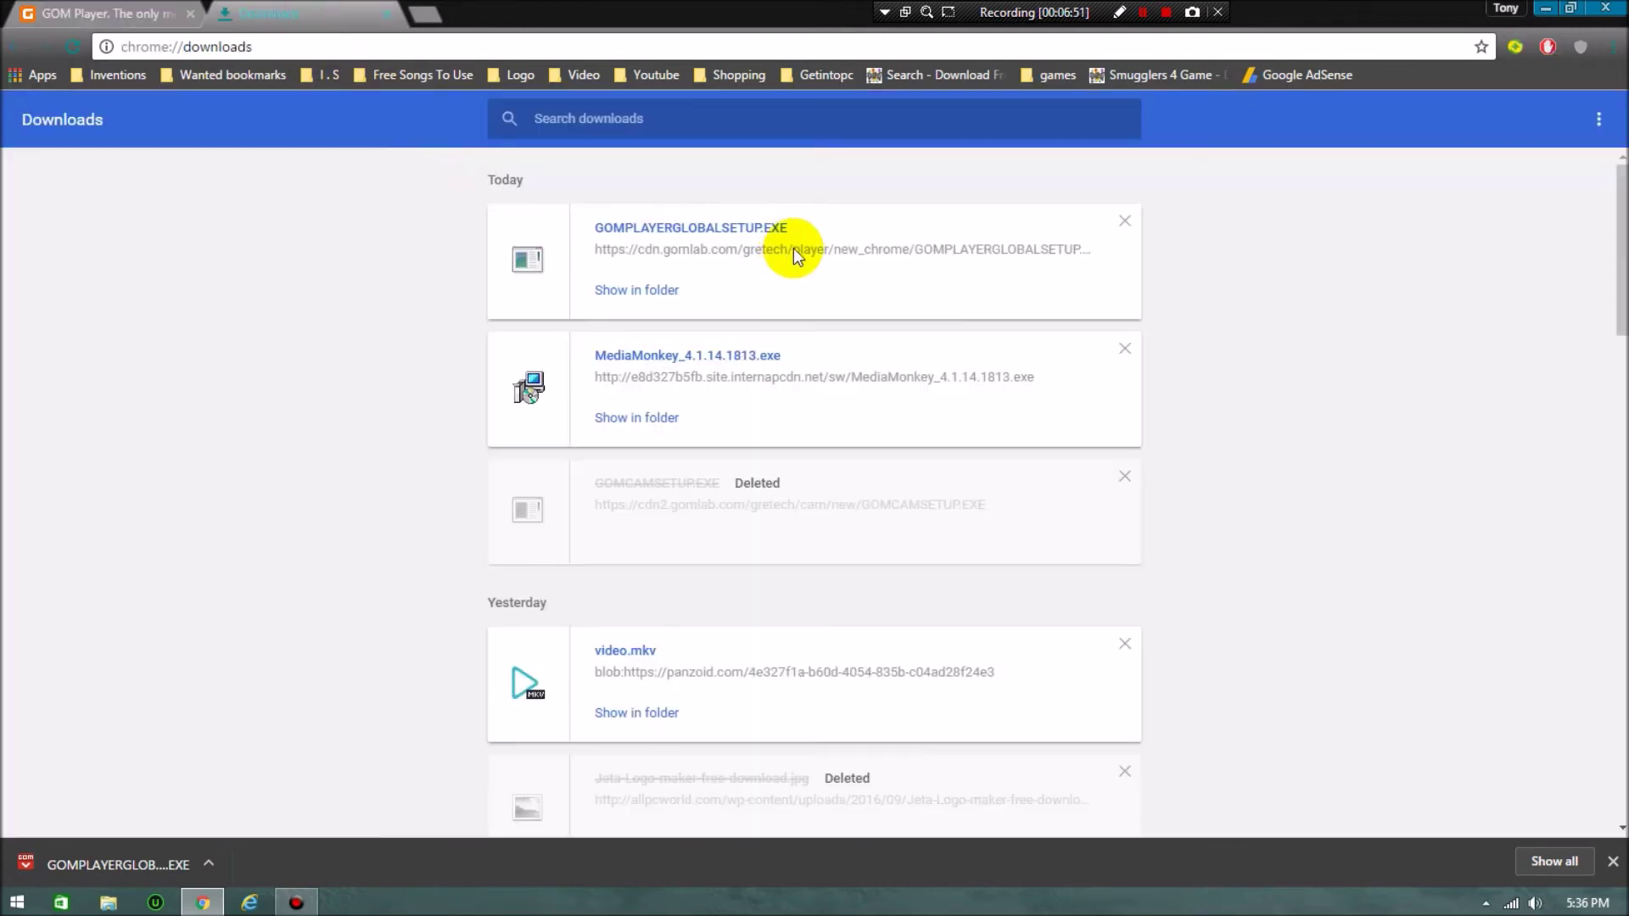
{"action": "left_click", "coordinate": [670, 229]}
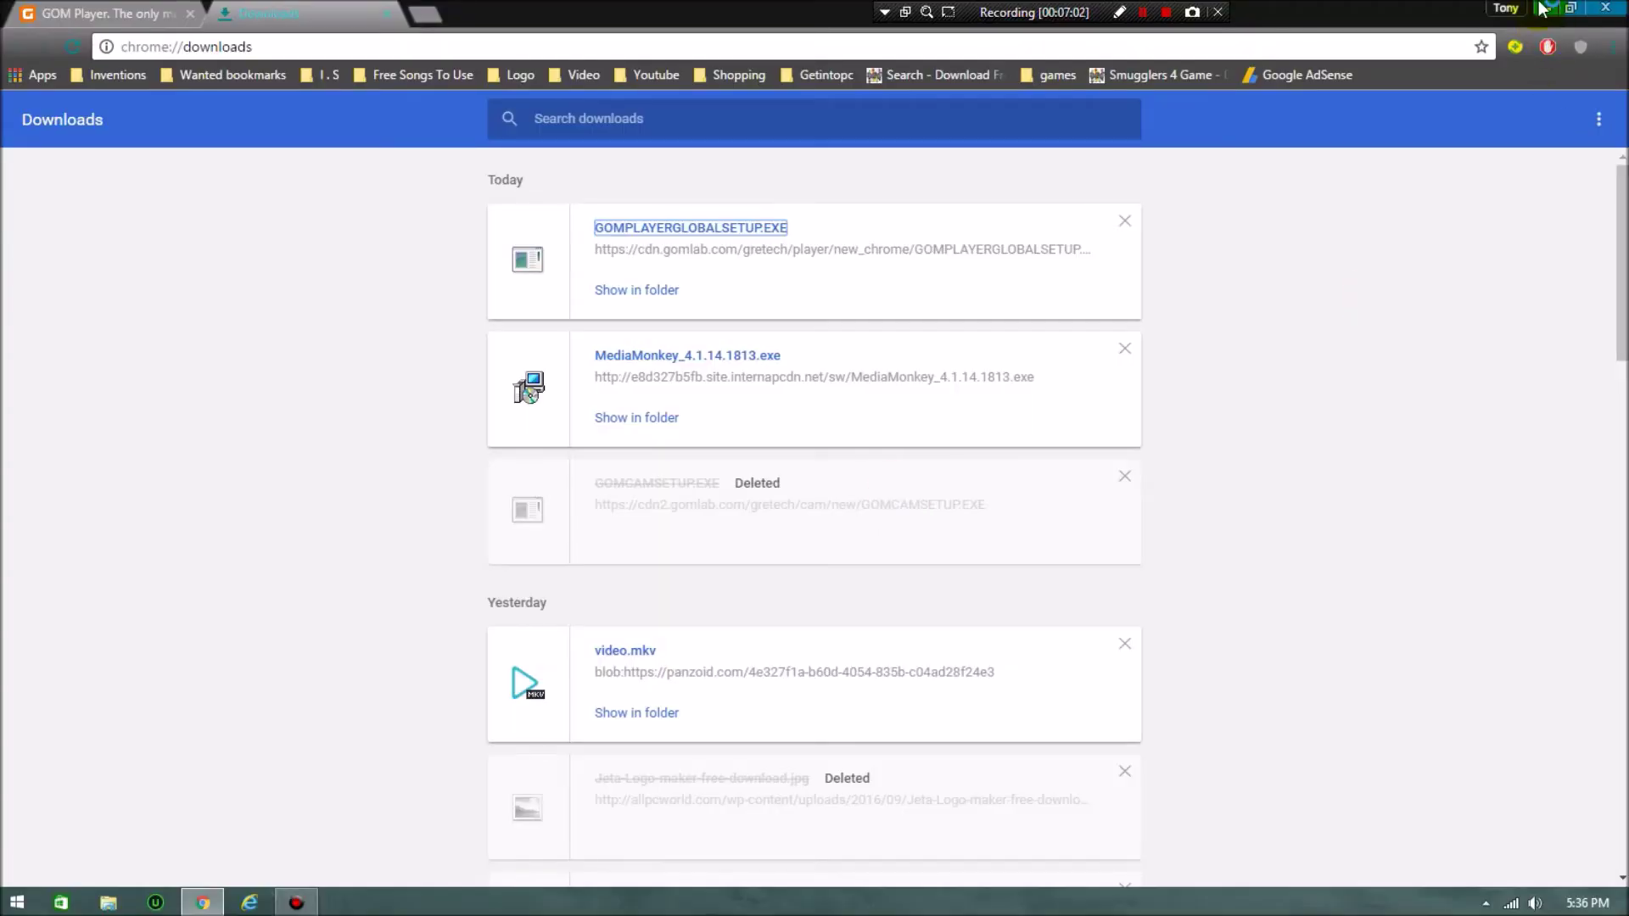
{"action": "left_click", "coordinate": [1542, 8]}
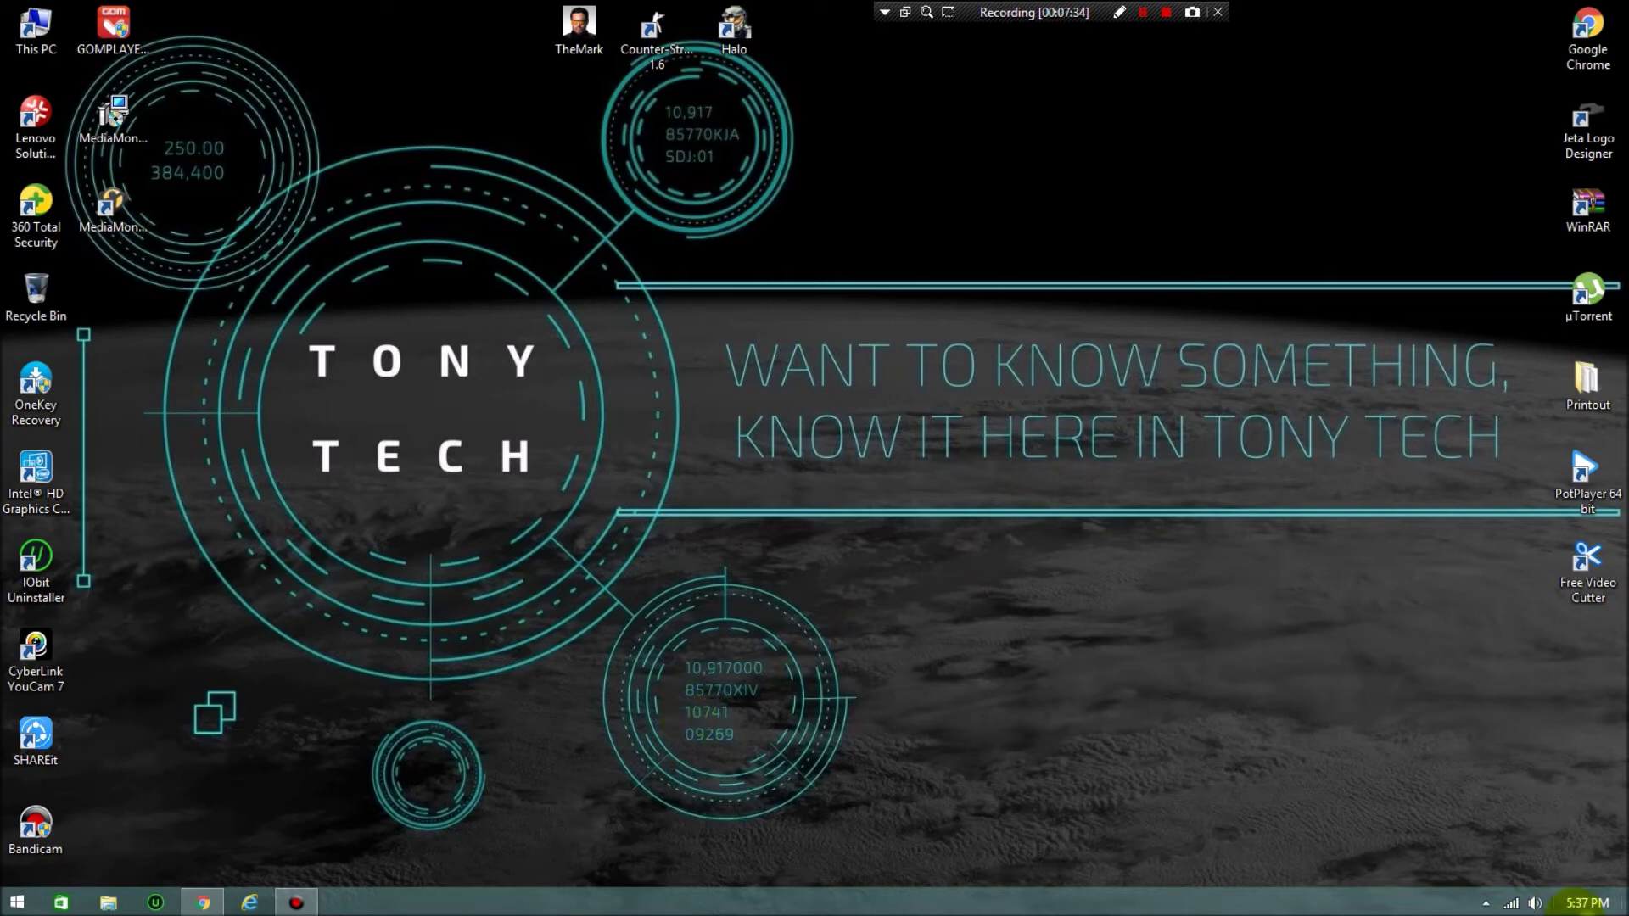
{"action": "left_click", "coordinate": [1485, 904]}
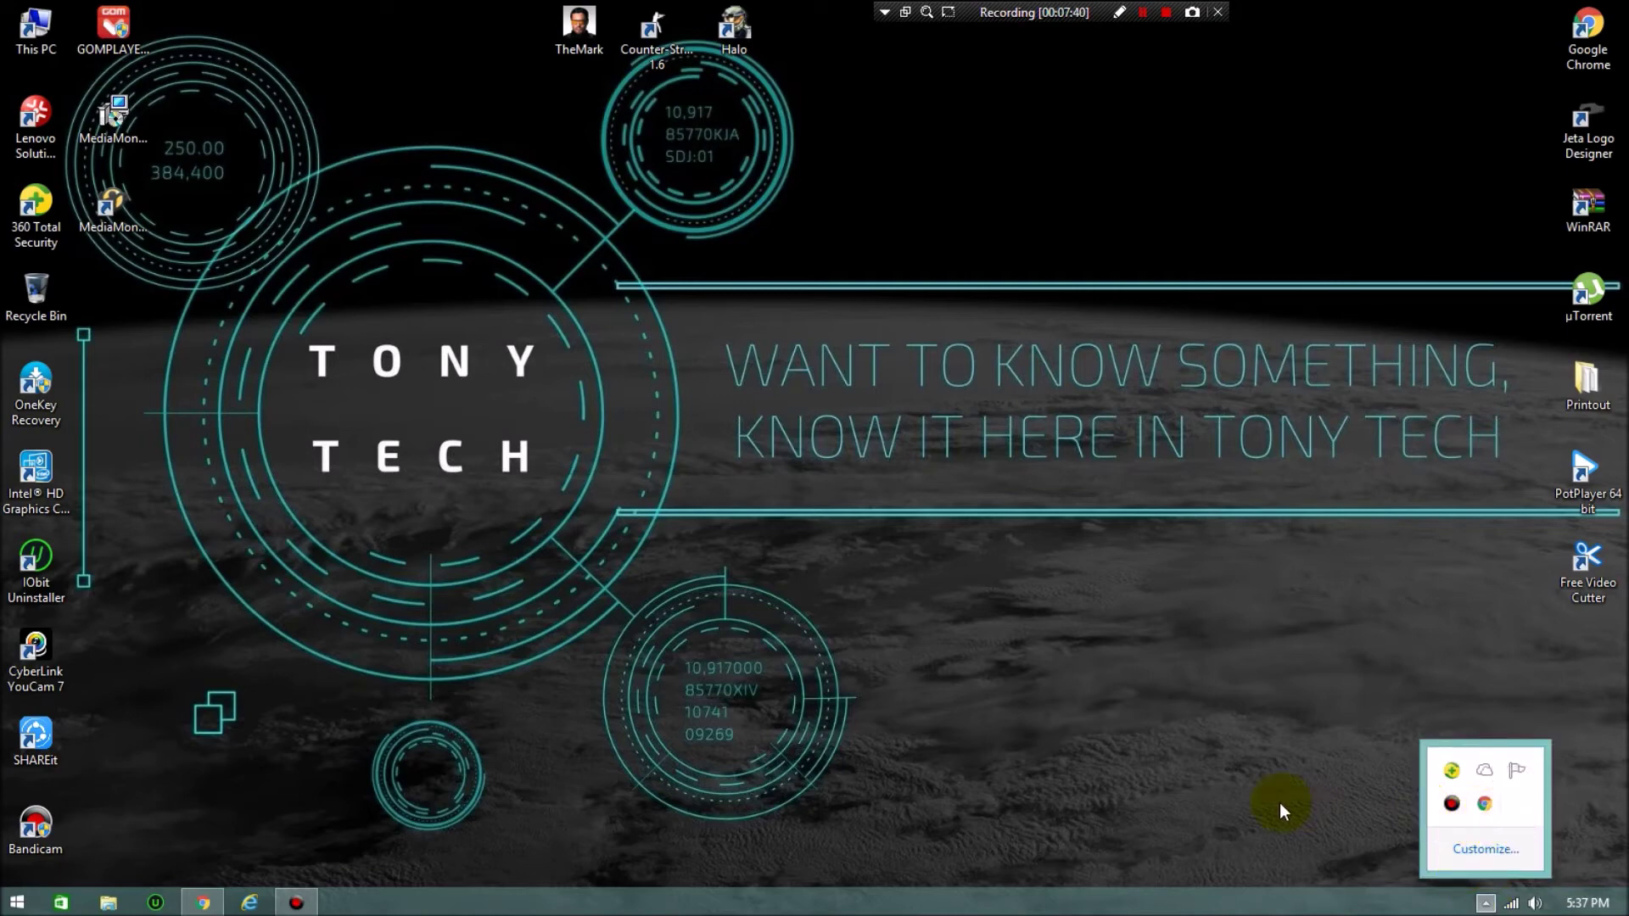
{"action": "left_click", "coordinate": [1392, 870]}
{"action": "left_click", "coordinate": [1154, 669]}
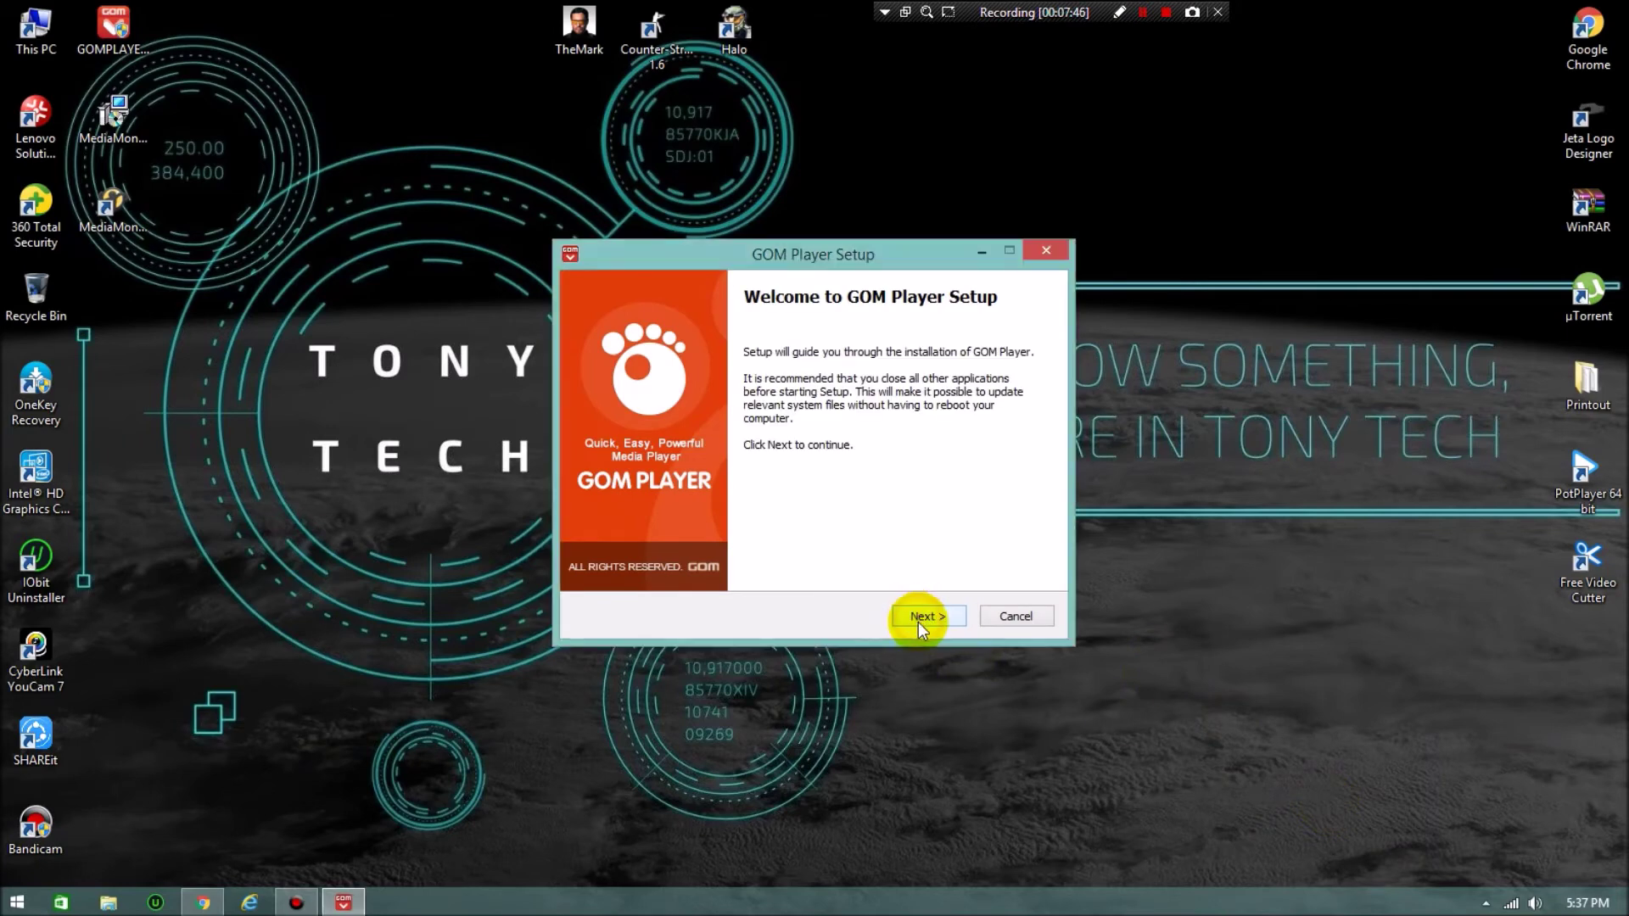
Step: Accept the license agreement and set the components to install, excluding Start Menu Group and keeping Associate all files selected
{"action": "left_click", "coordinate": [919, 621]}
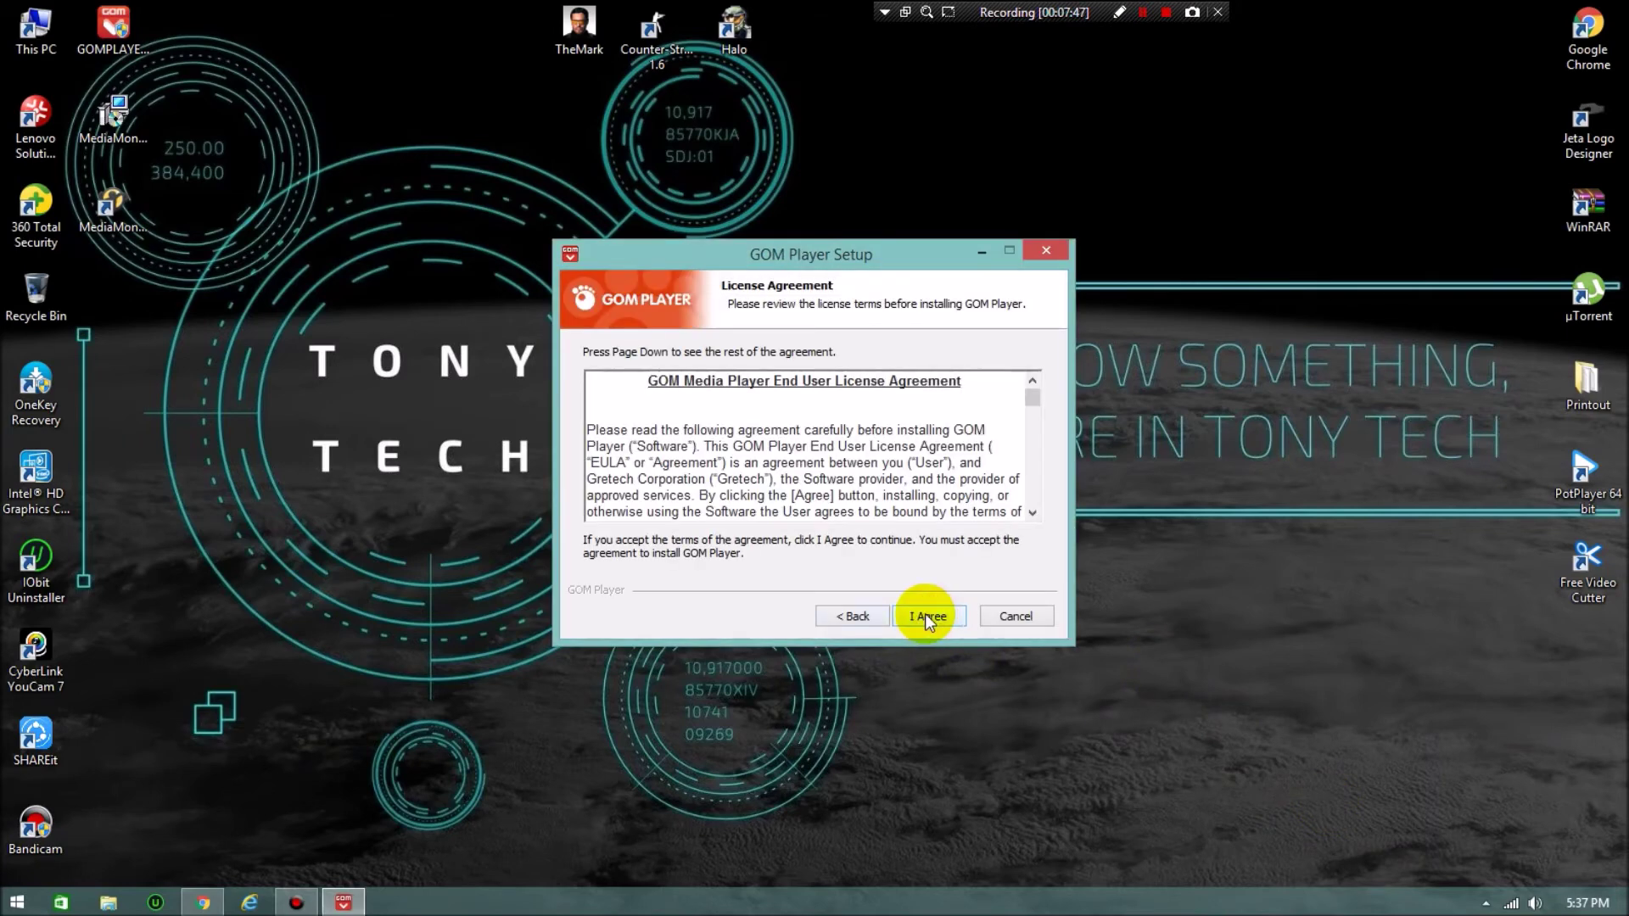
{"action": "left_click", "coordinate": [926, 615]}
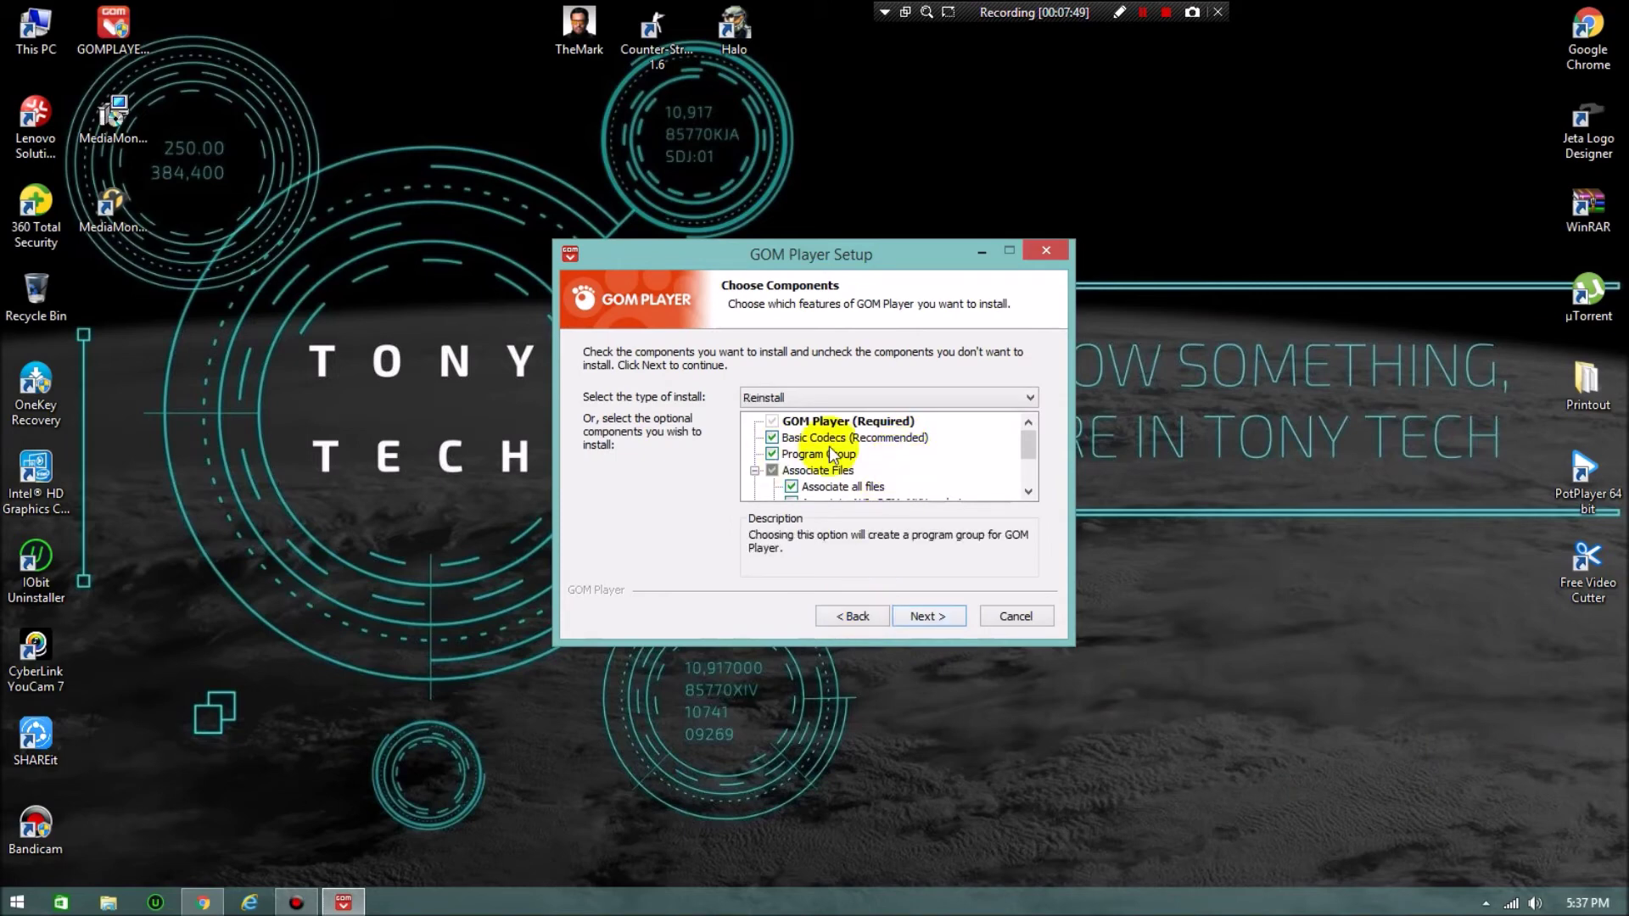
{"action": "left_click_drag", "start_coordinate": [1026, 440], "coordinate": [1026, 457]}
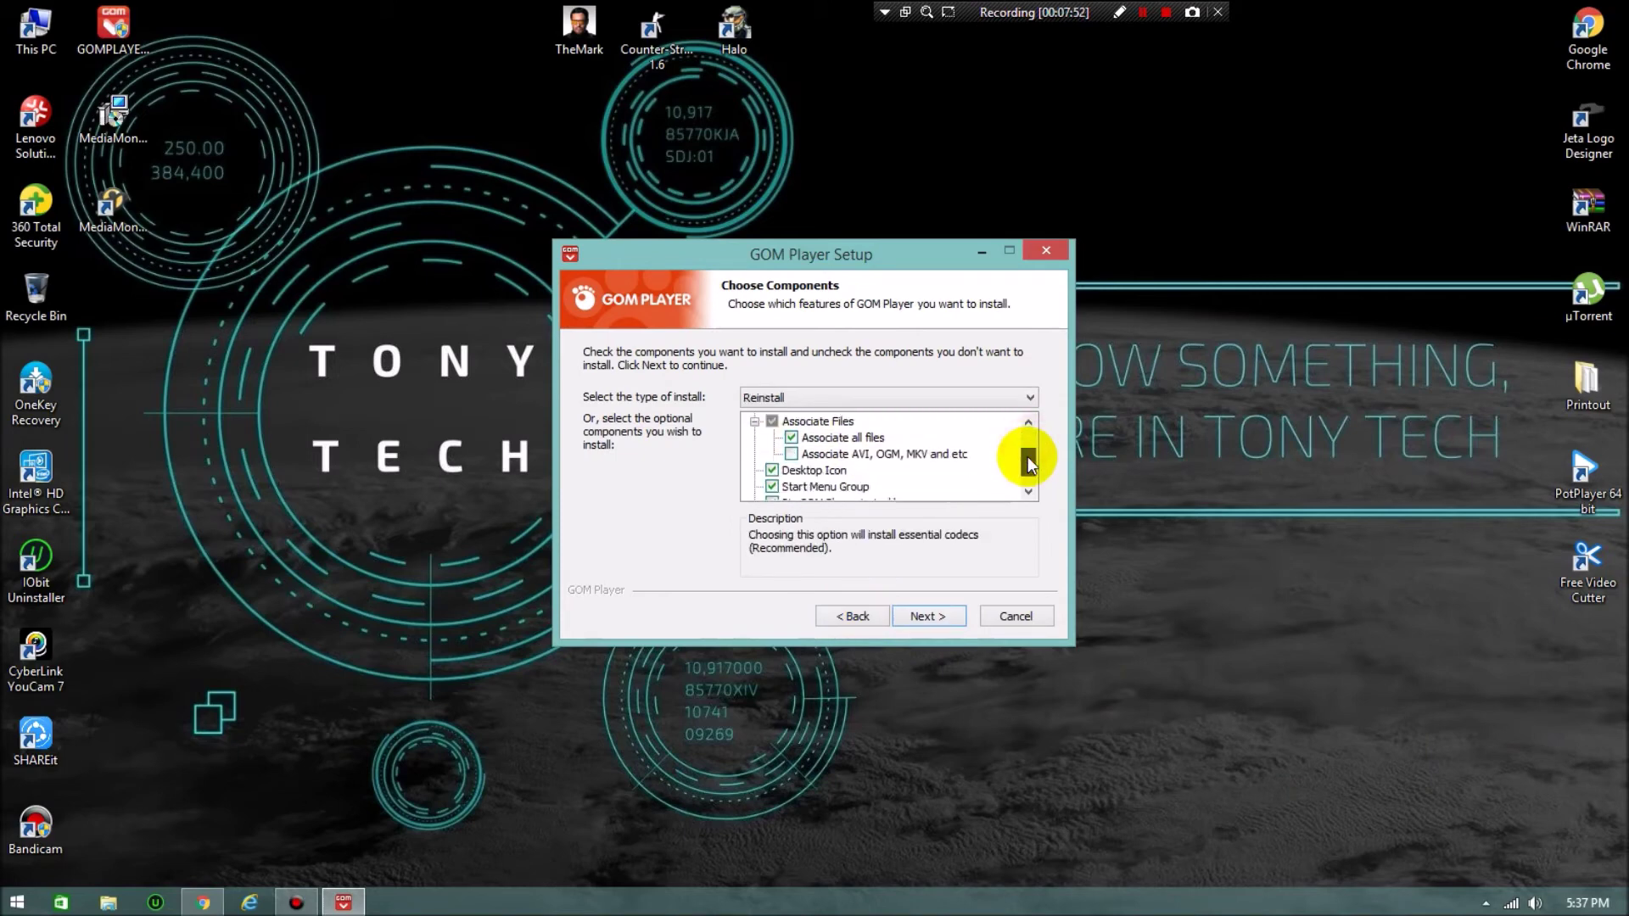
{"action": "scroll", "coordinate": [1026, 473], "scroll_direction": "down", "scroll_amount": 1}
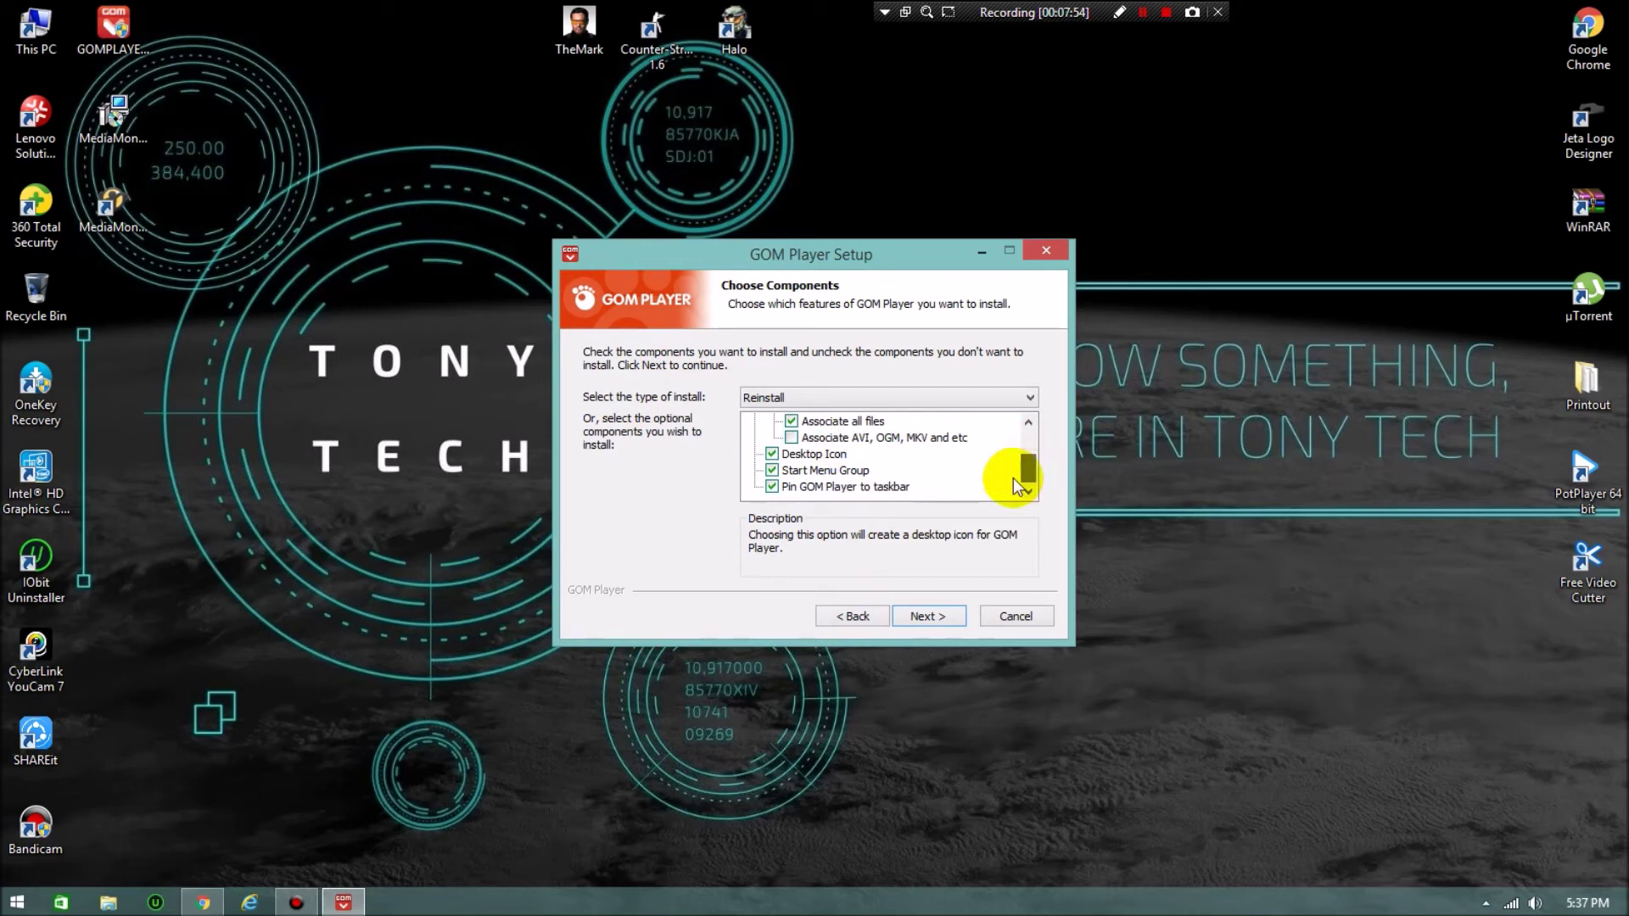
{"action": "left_click", "coordinate": [814, 473]}
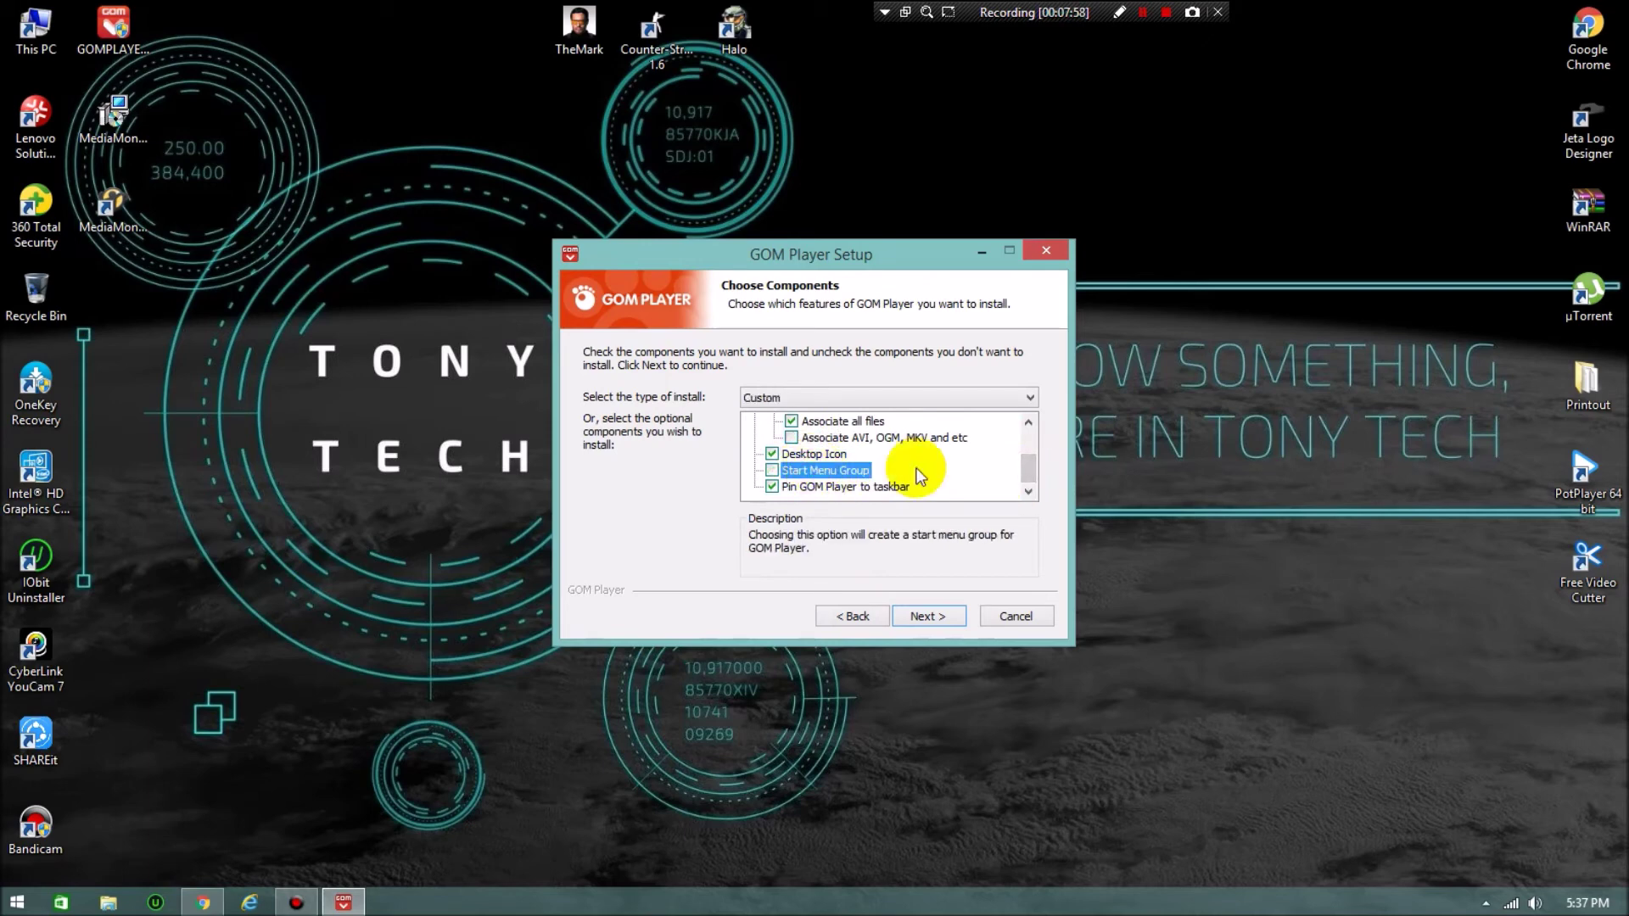
{"action": "left_click", "coordinate": [791, 437]}
{"action": "left_click_drag", "start_coordinate": [1030, 465], "coordinate": [983, 456]}
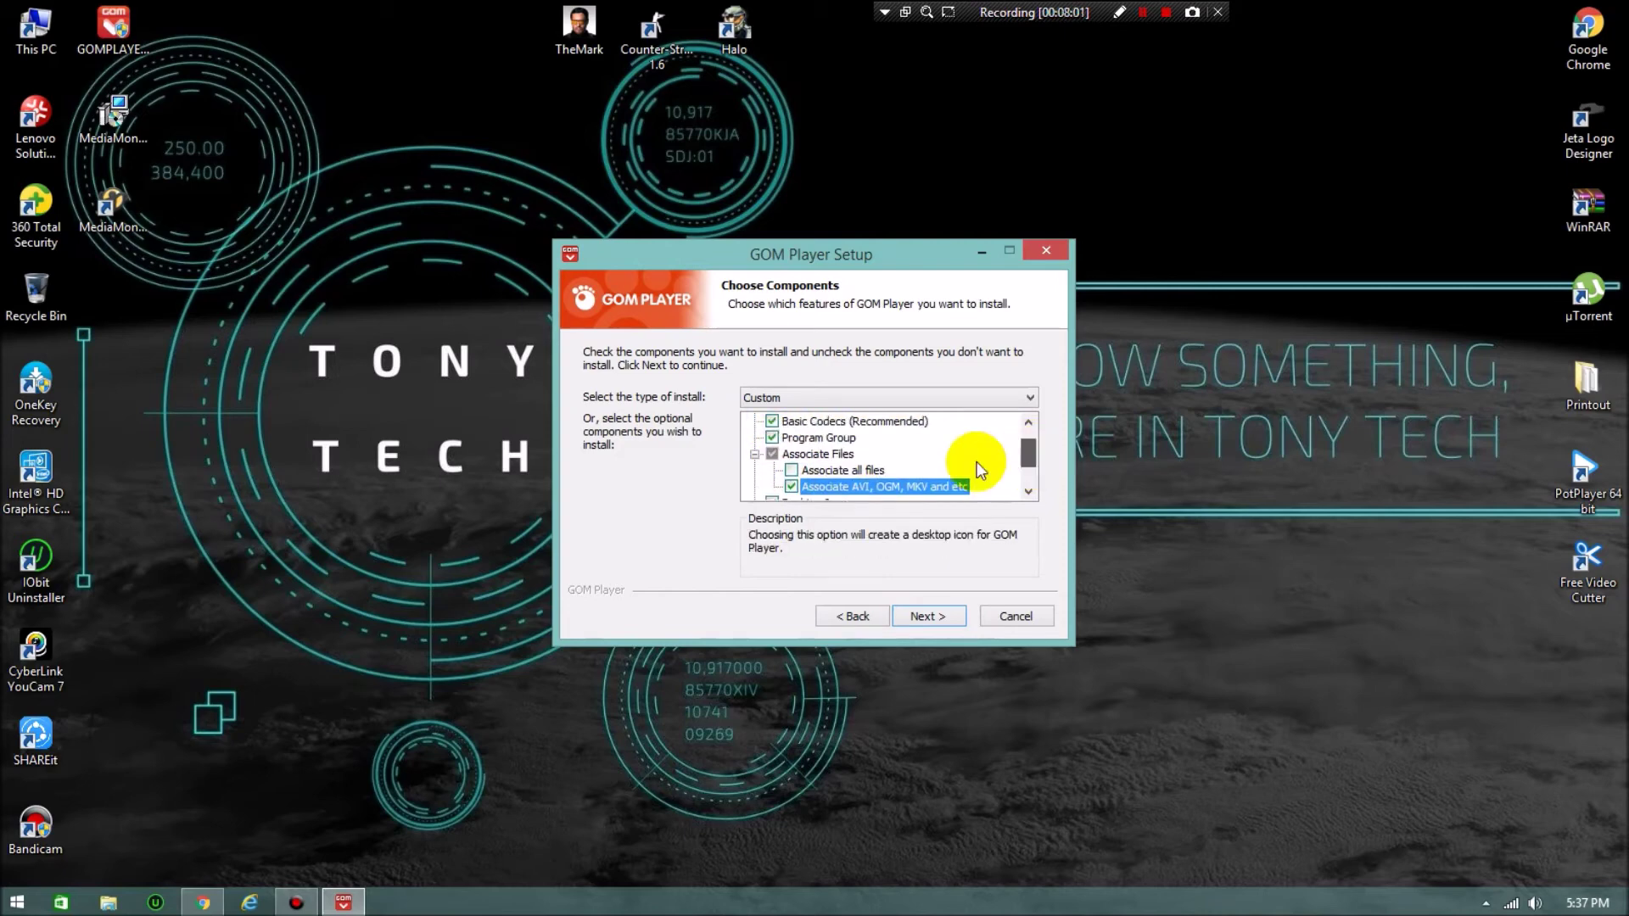
{"action": "left_click", "coordinate": [791, 471]}
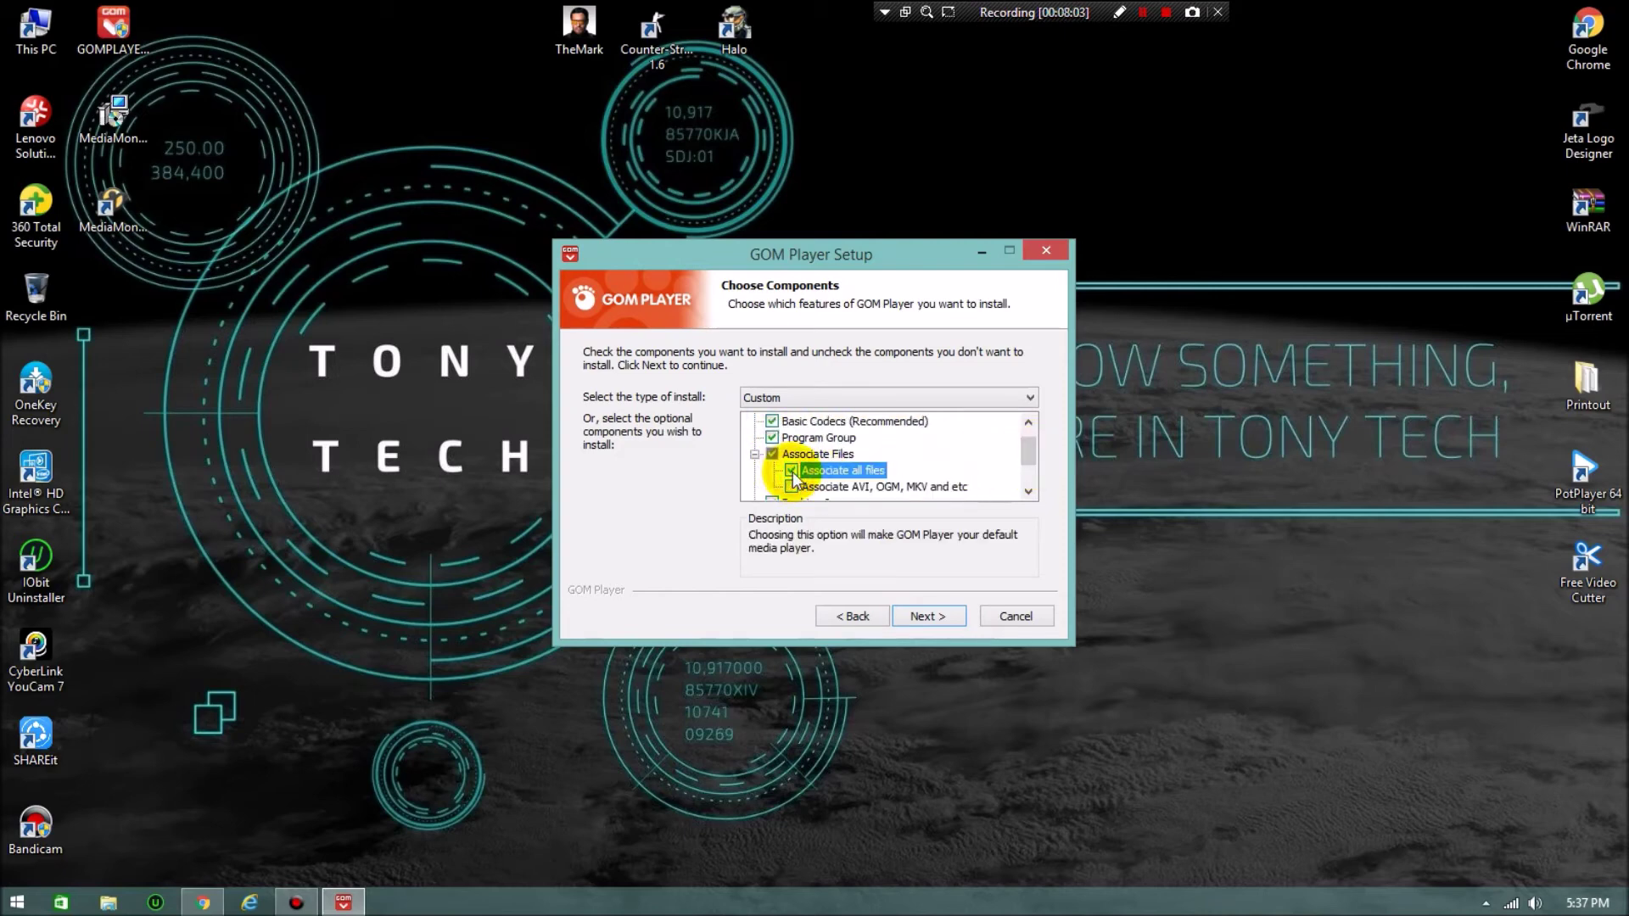
{"action": "scroll", "coordinate": [797, 475], "scroll_direction": "up", "scroll_amount": 1}
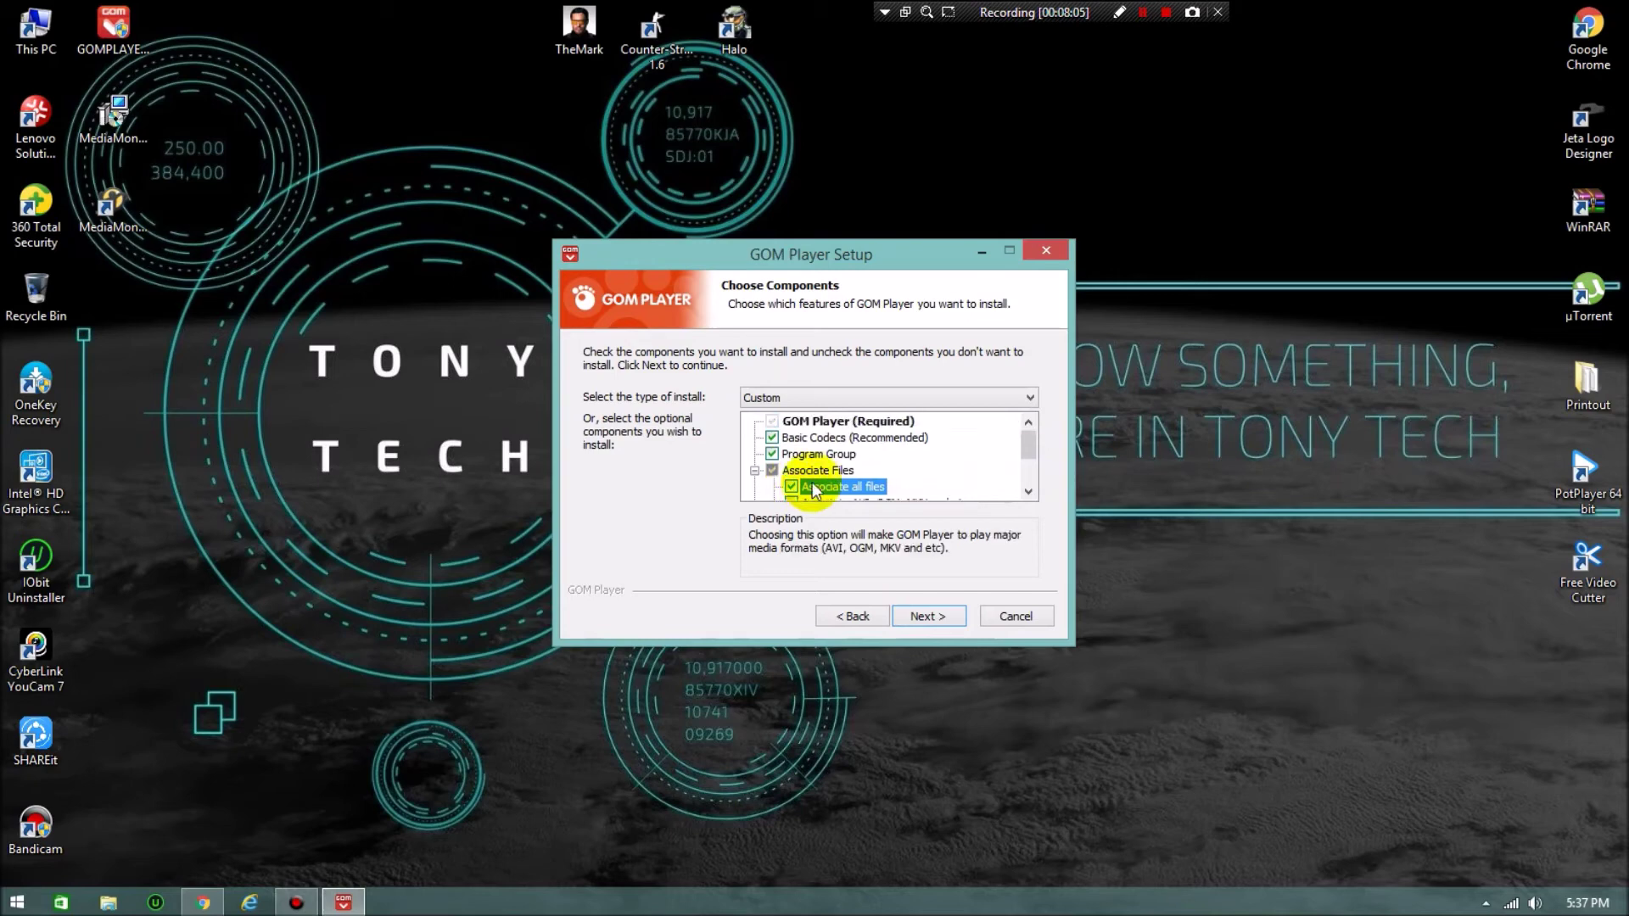
{"action": "left_click", "coordinate": [925, 617]}
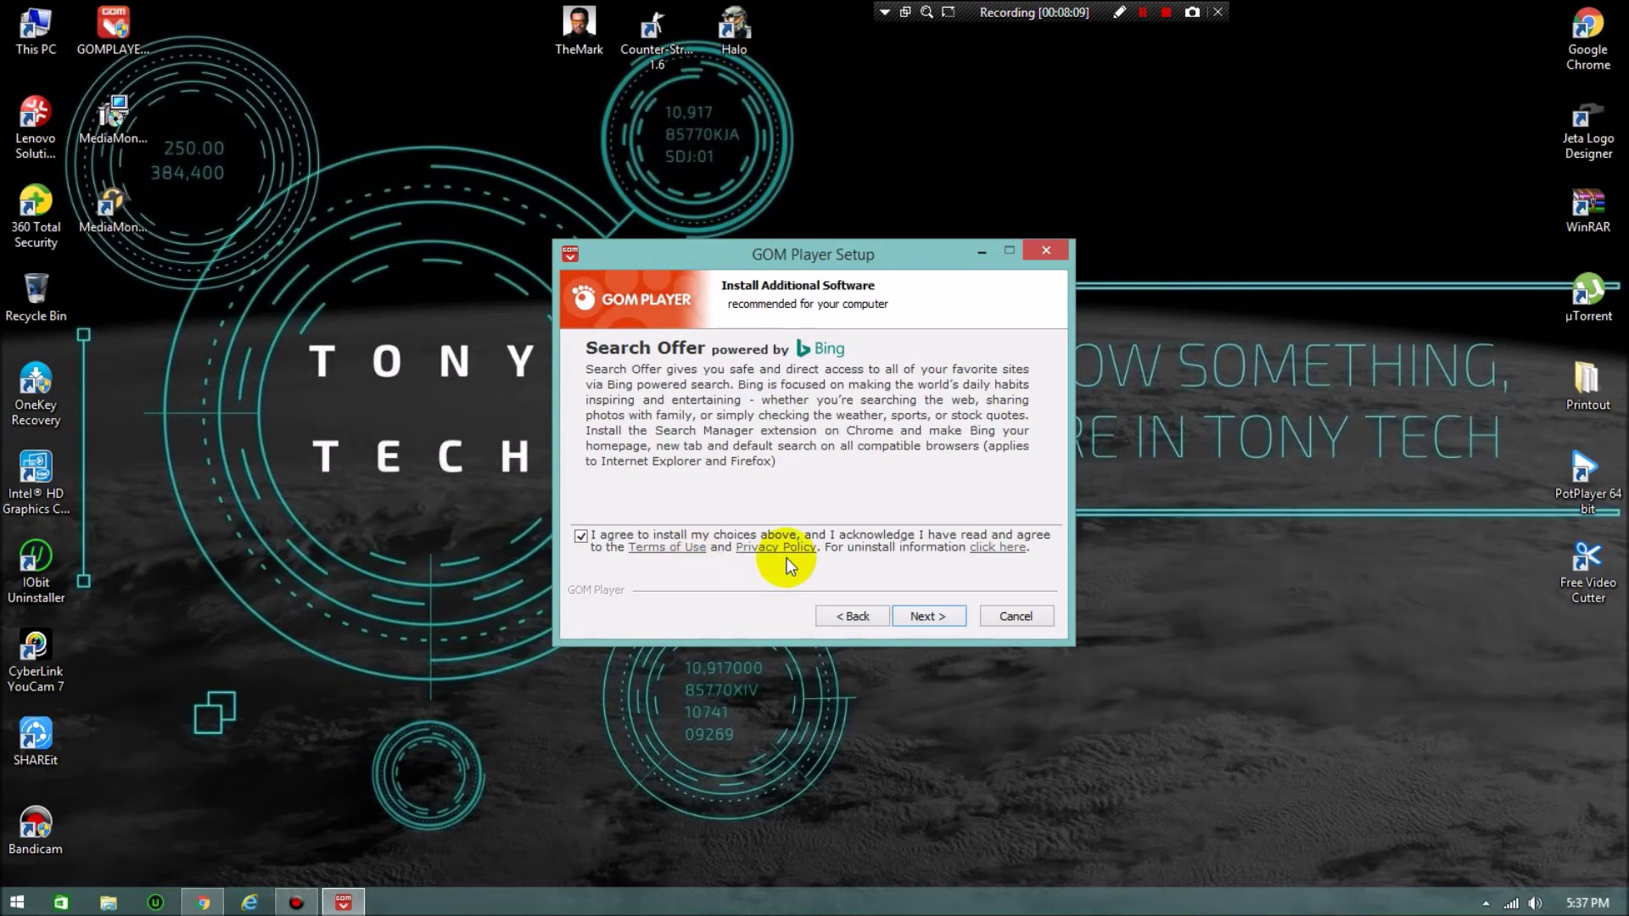
Step: Decline the Bing-powered Search Offer and set the destination folder to D:\personal\GomPlayer
{"action": "left_click", "coordinate": [581, 536]}
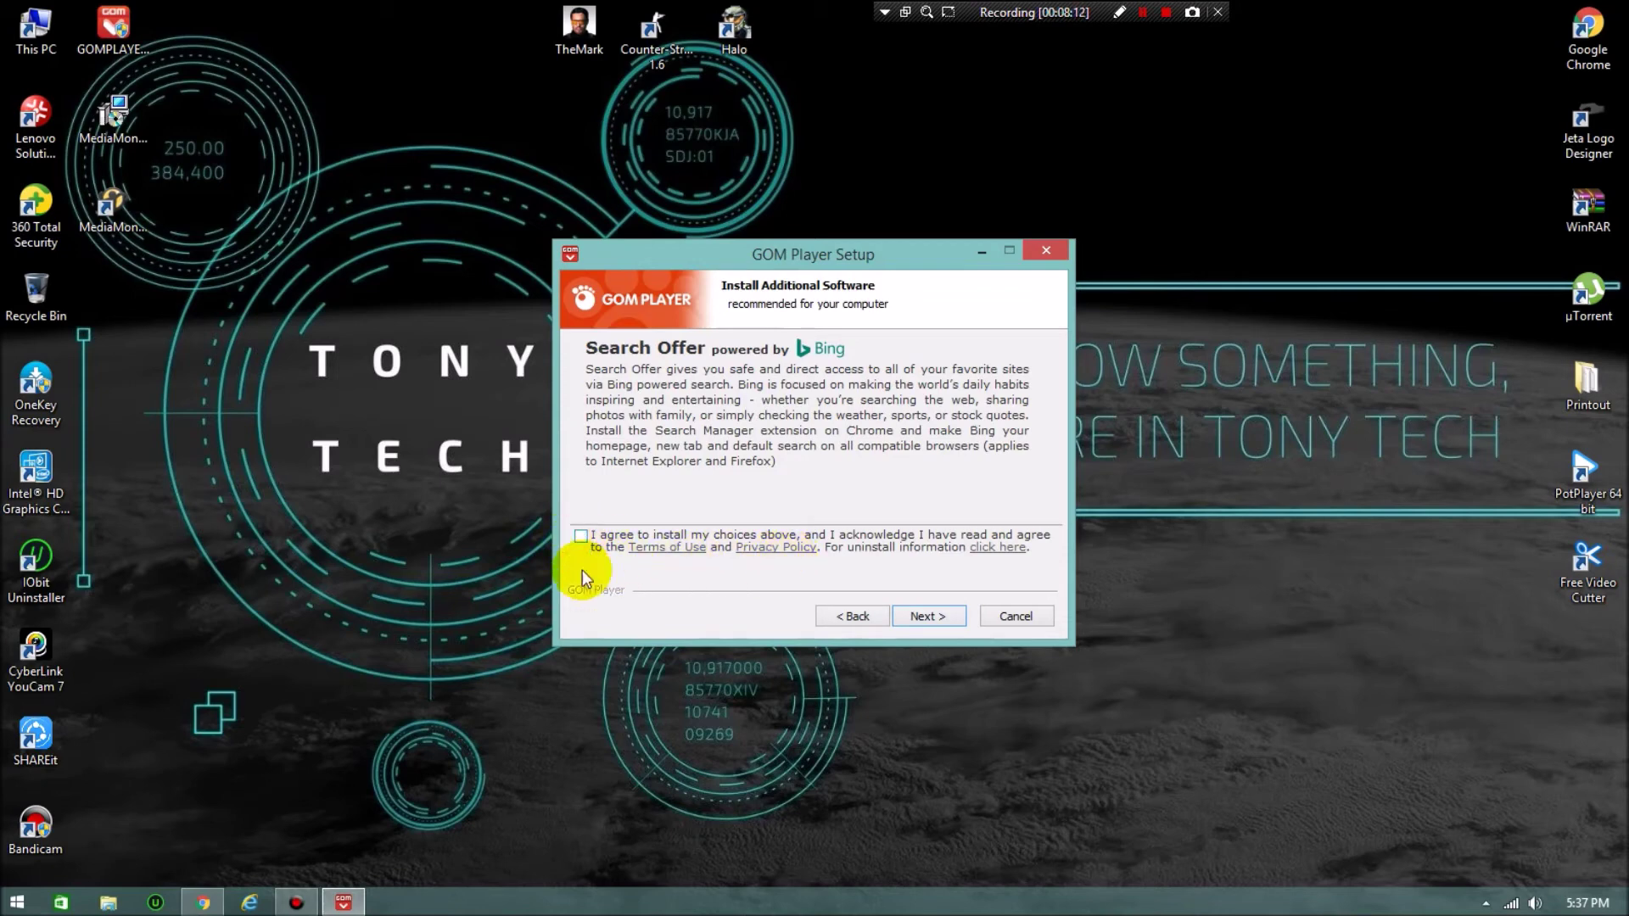
{"action": "left_click", "coordinate": [915, 617]}
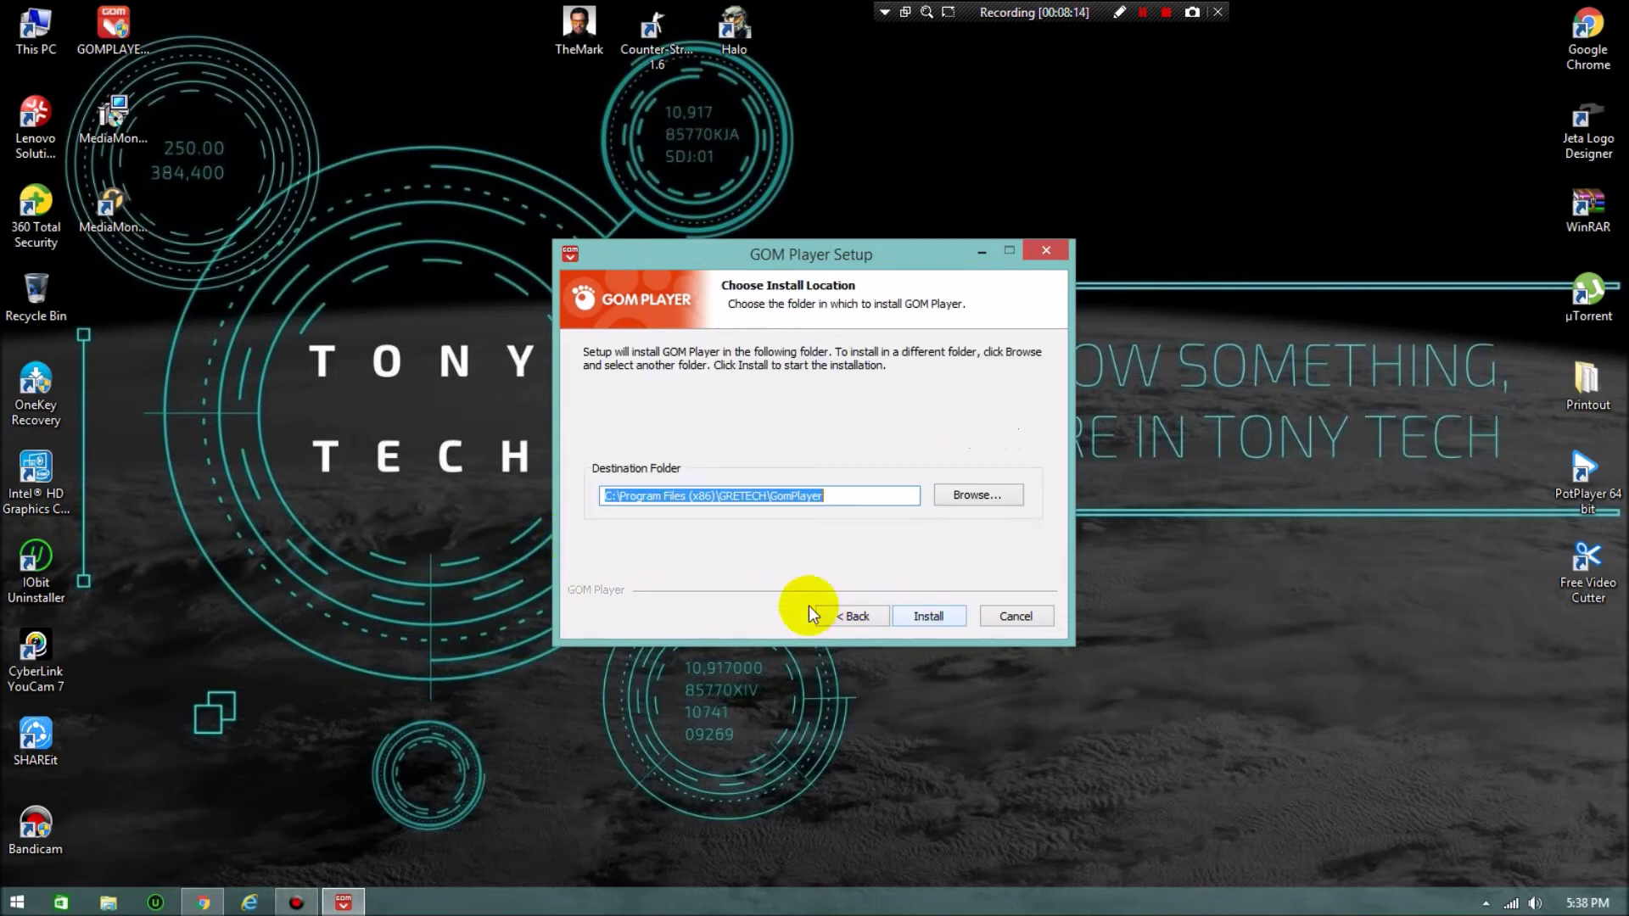
{"action": "left_click", "coordinate": [989, 502]}
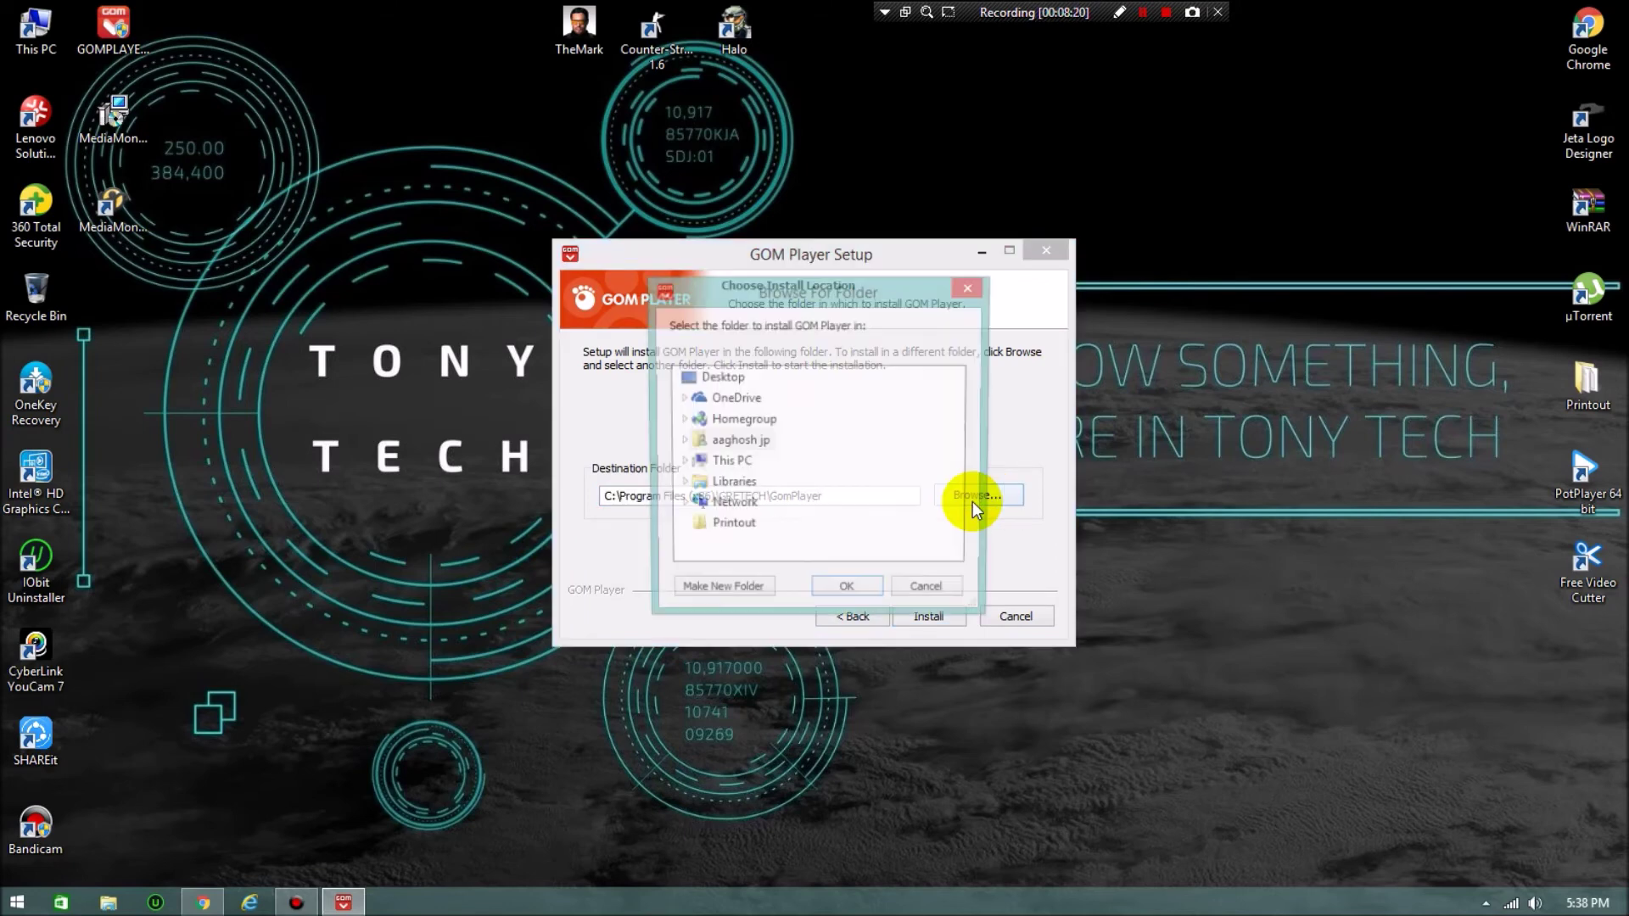
{"action": "double_click", "coordinate": [706, 464]}
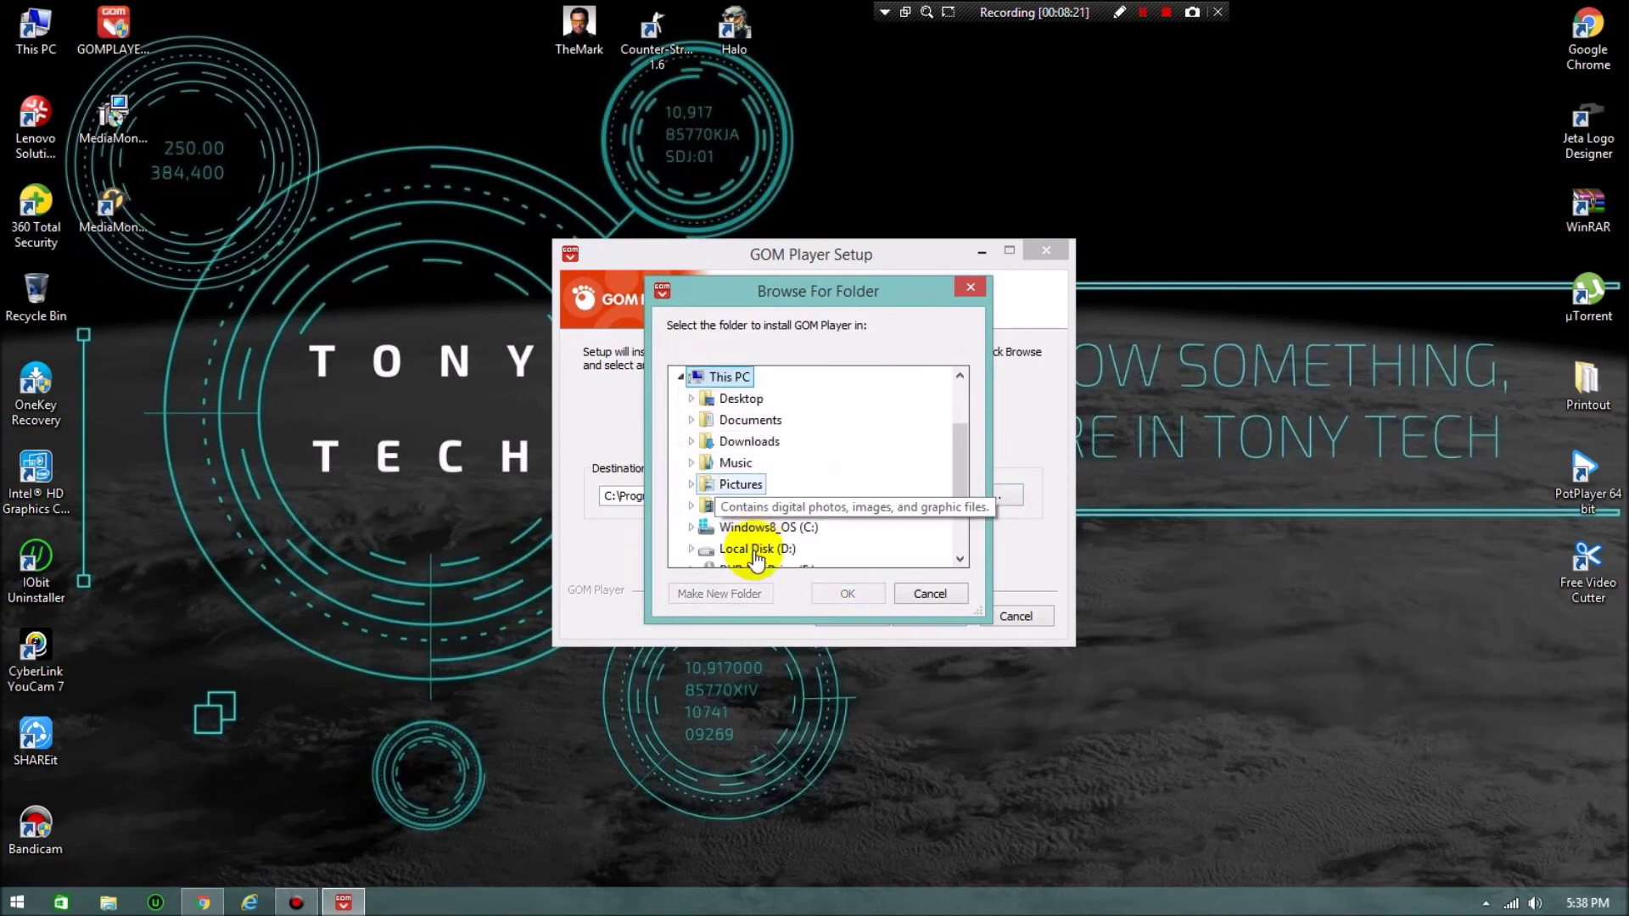
{"action": "left_click", "coordinate": [755, 549]}
{"action": "double_click", "coordinate": [755, 550]}
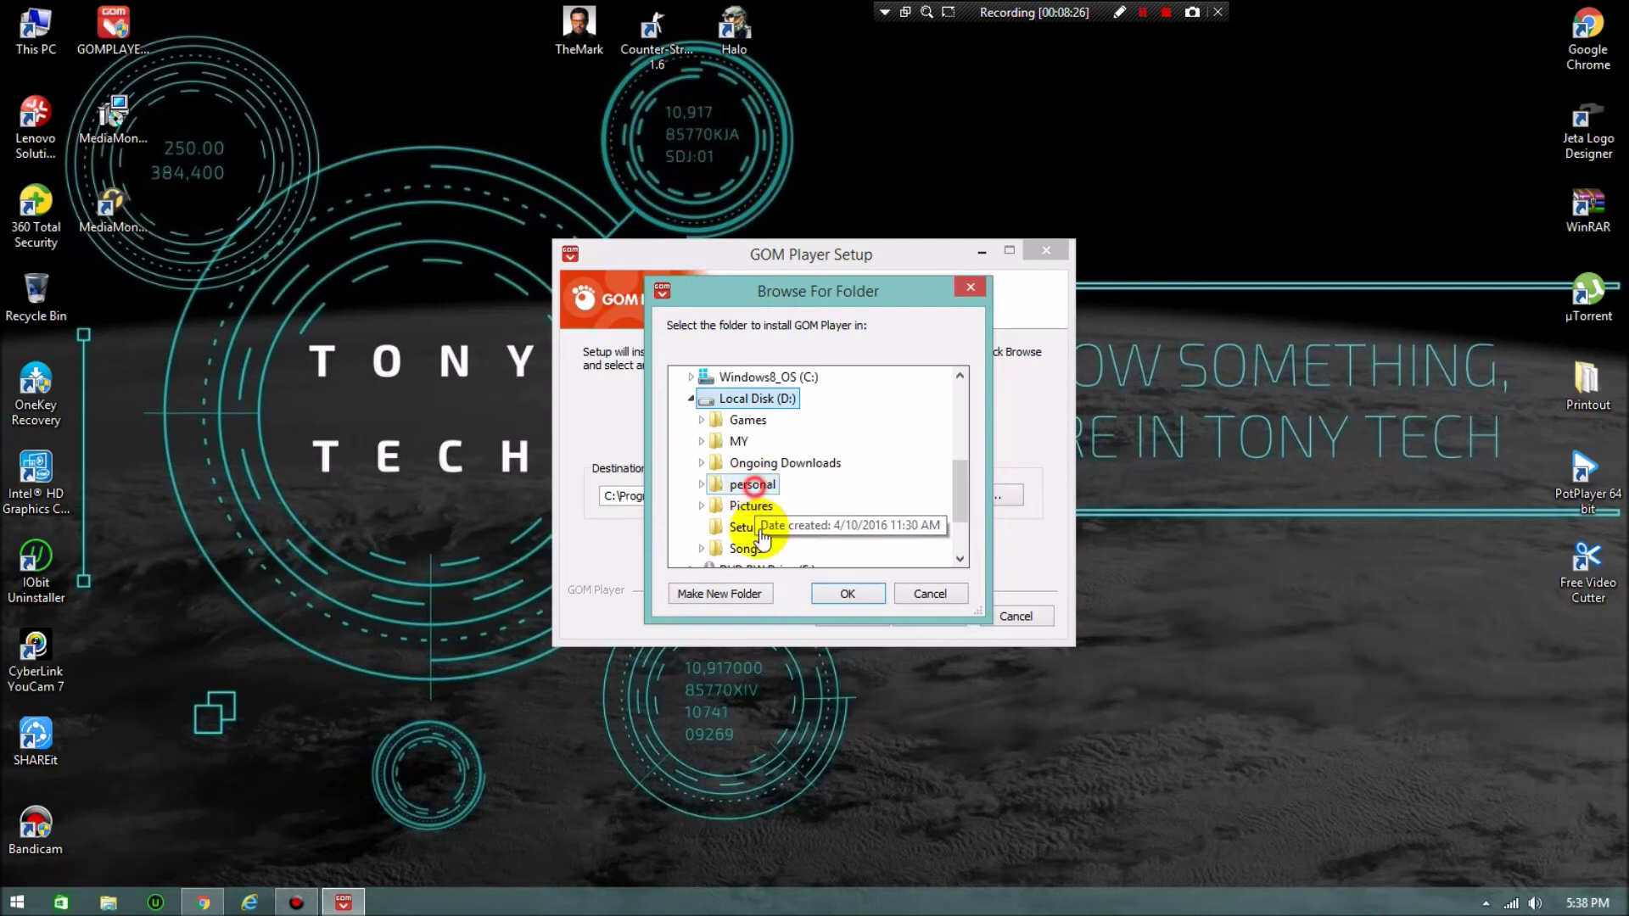
{"action": "double_click", "coordinate": [751, 484]}
{"action": "left_click", "coordinate": [825, 587]}
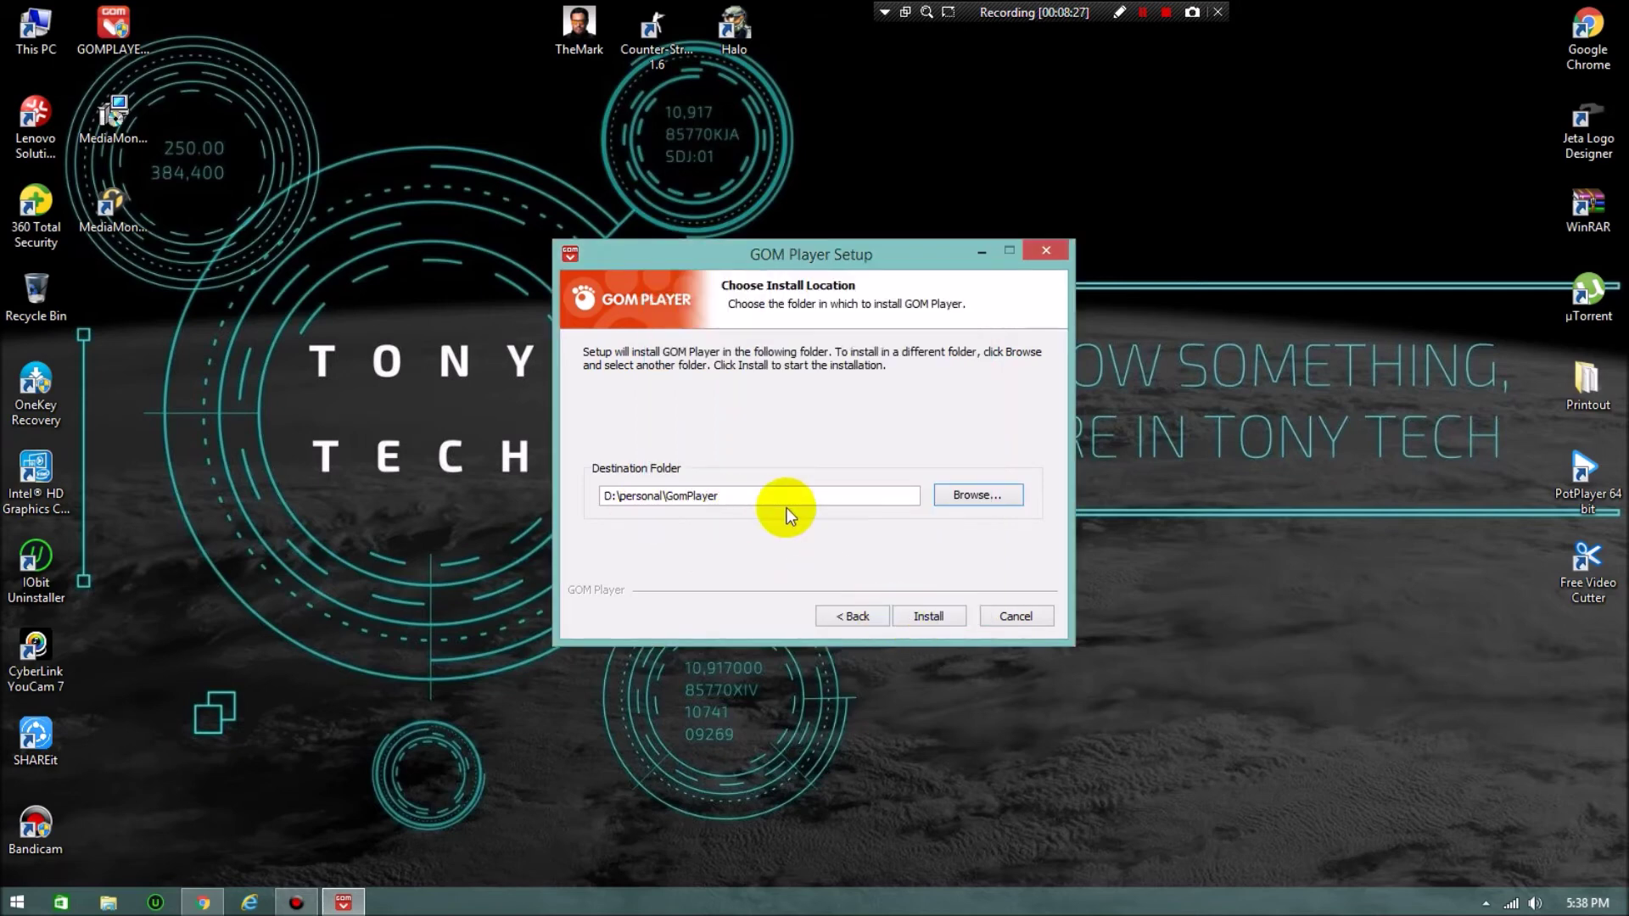
Step: Start the installation and allow all of the installer's file association and system setting changes flagged by 360 Total Security
{"action": "left_click", "coordinate": [927, 621]}
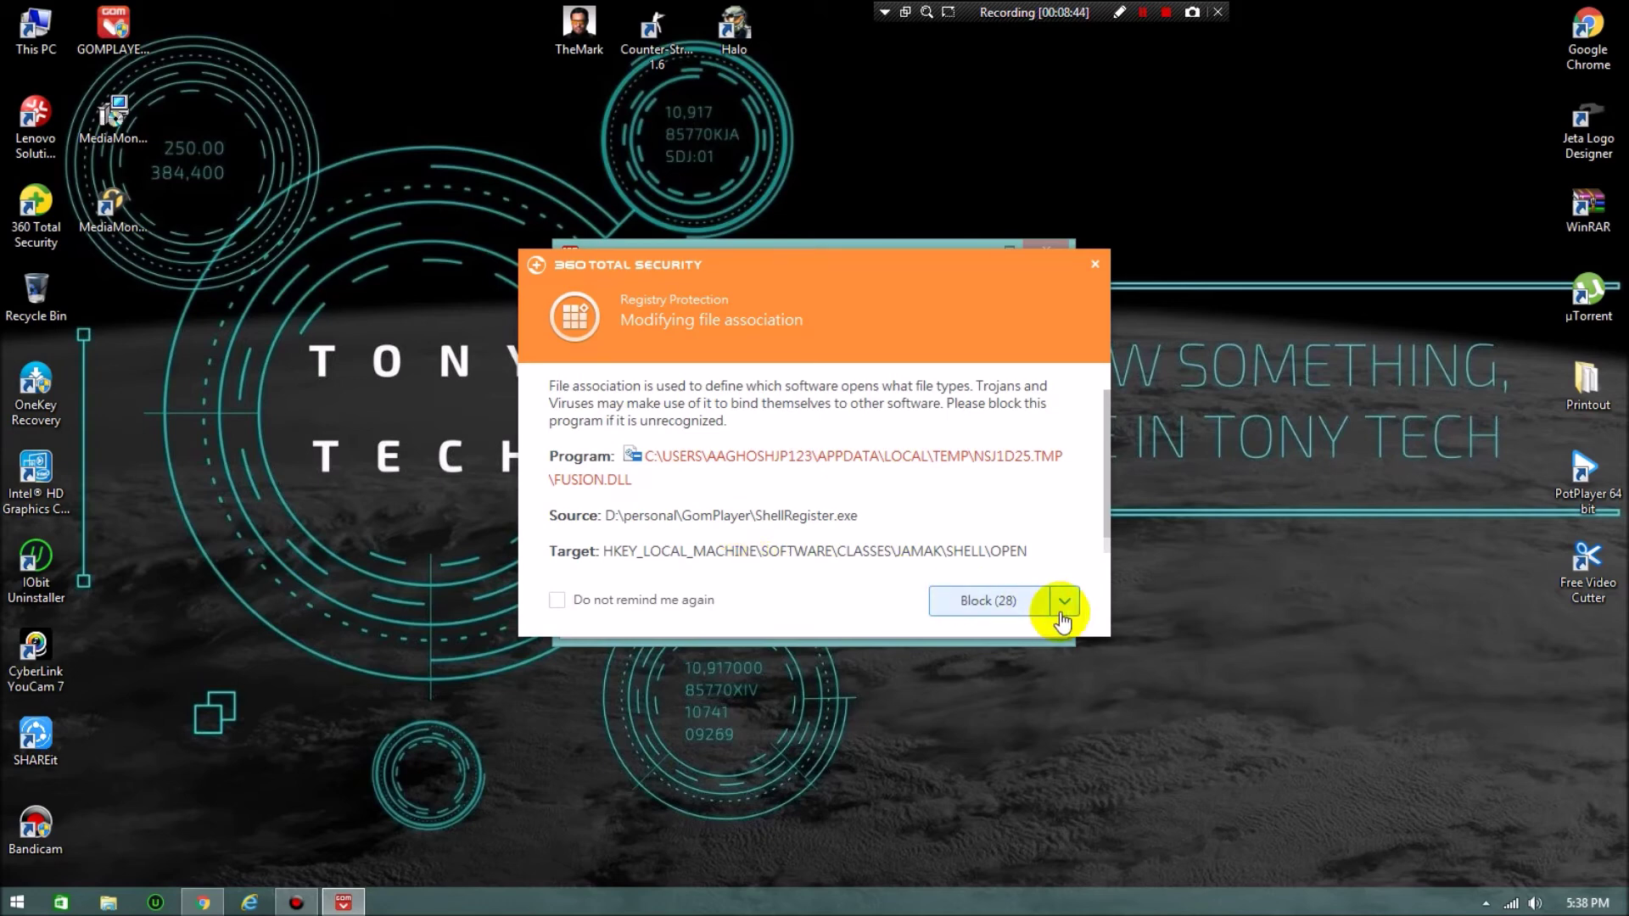
{"action": "left_click_drag", "start_coordinate": [816, 292], "coordinate": [777, 238]}
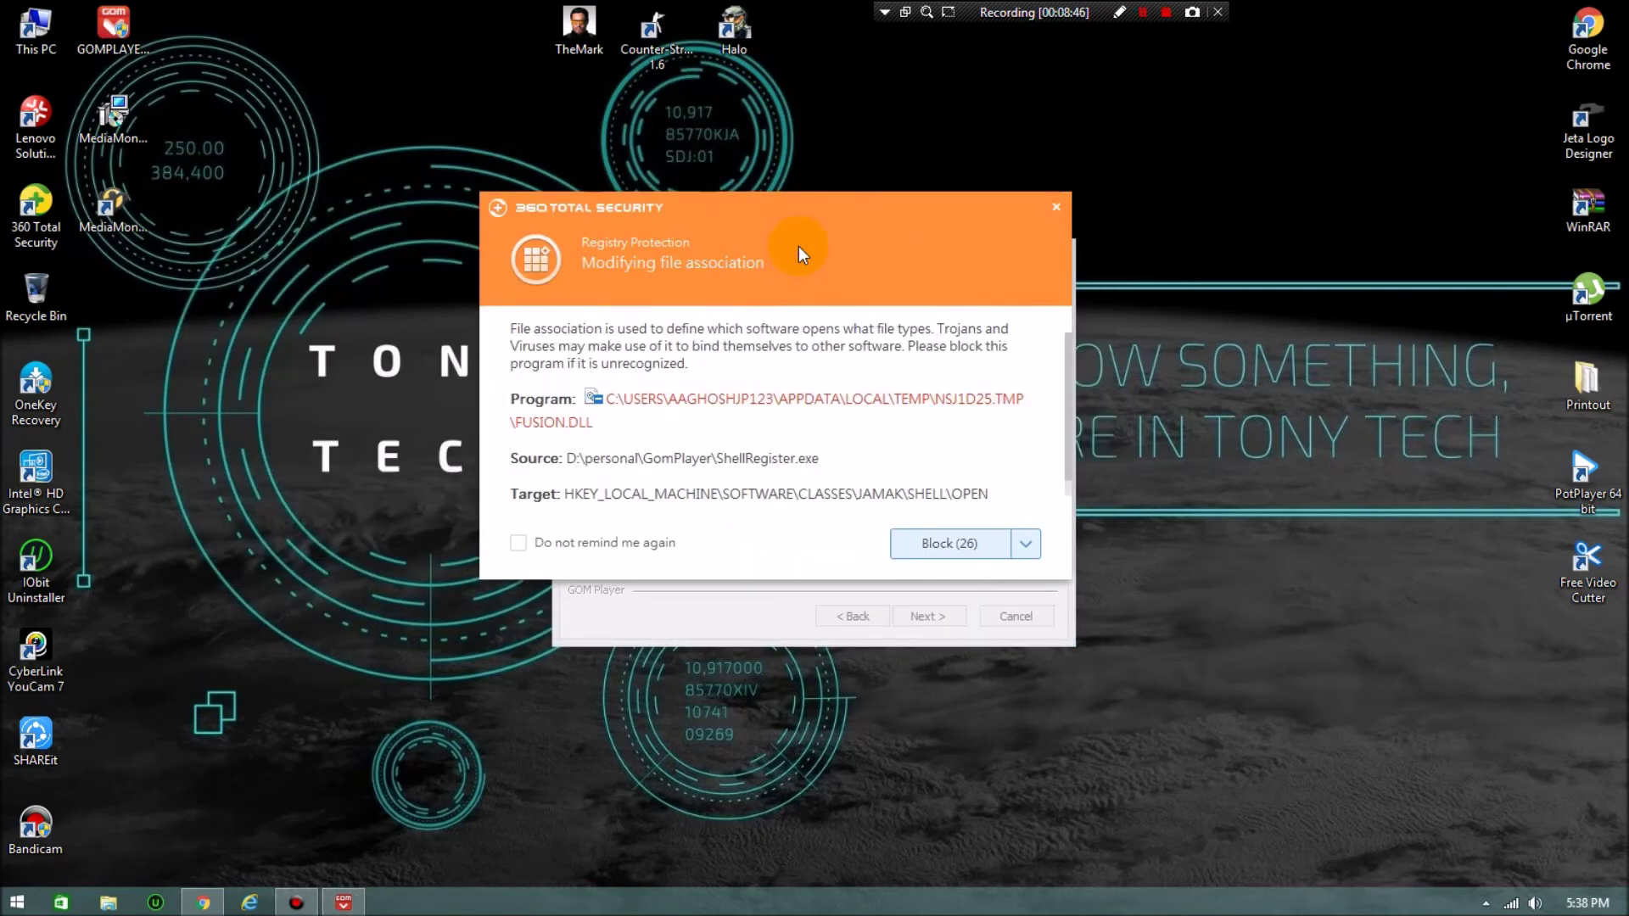
{"action": "left_click", "coordinate": [1025, 544]}
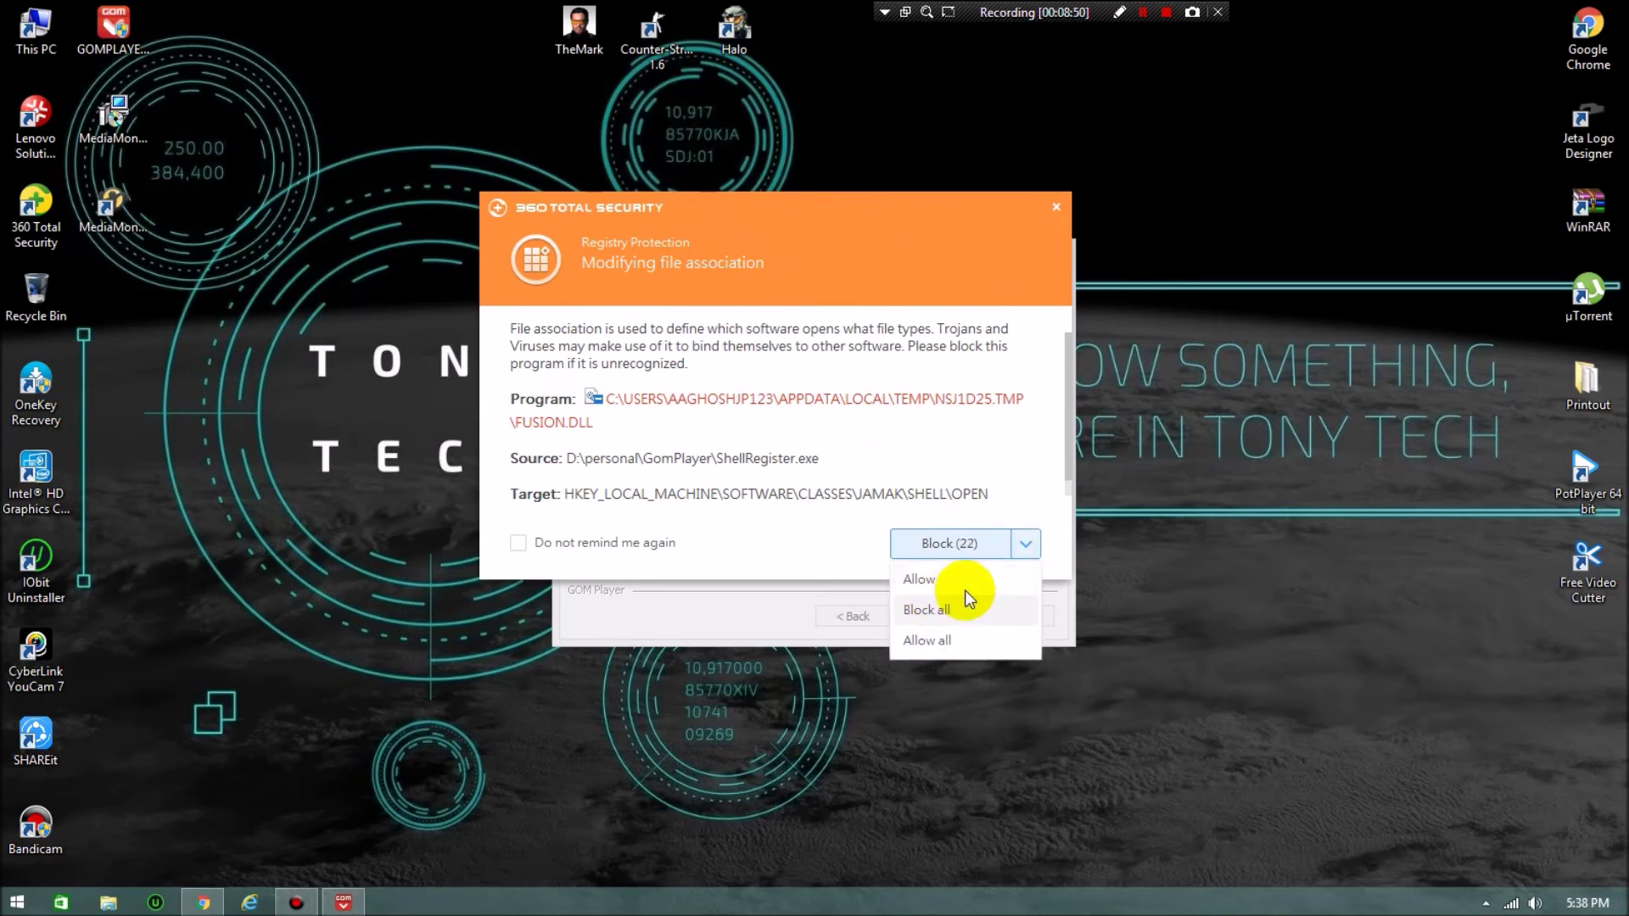
{"action": "left_click", "coordinate": [940, 638]}
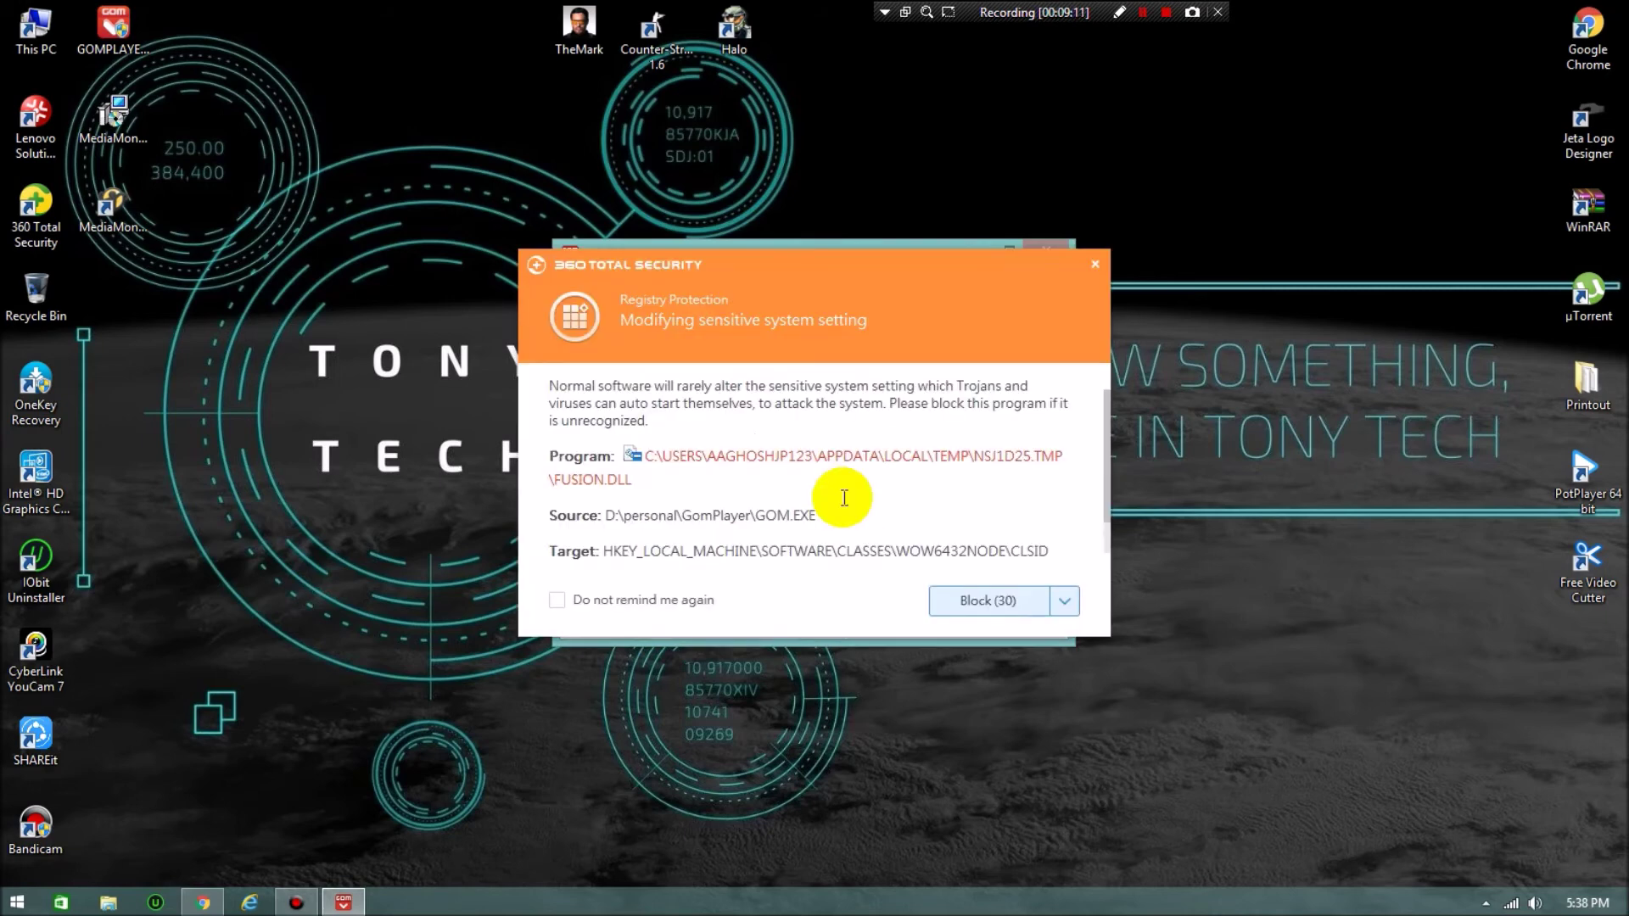
{"action": "left_click", "coordinate": [1064, 601]}
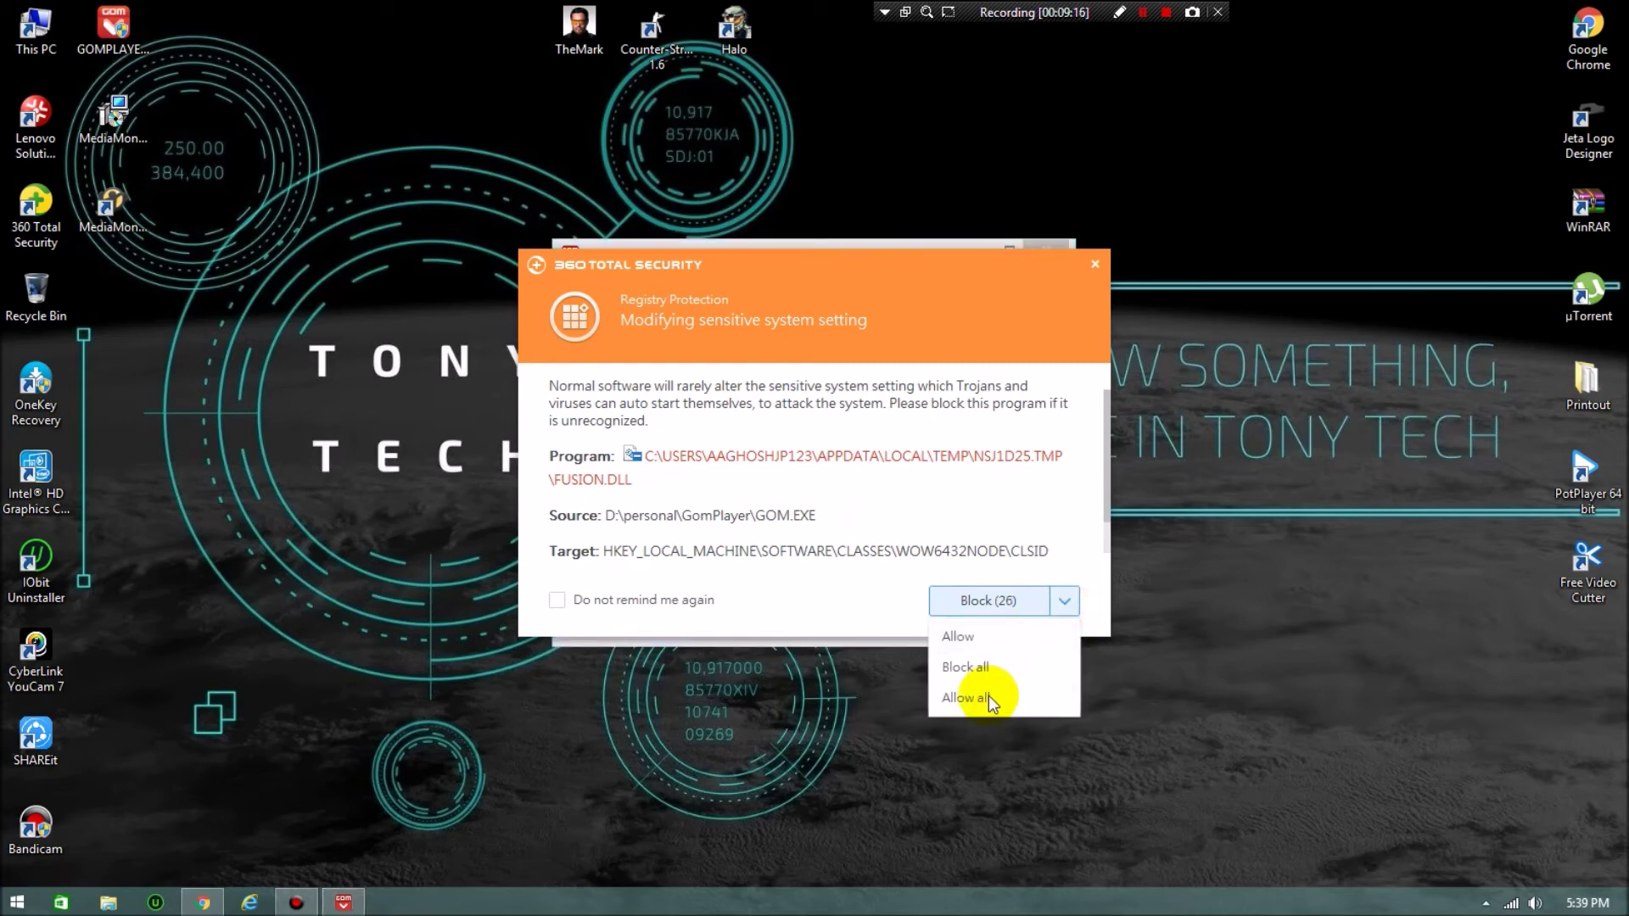
{"action": "left_click", "coordinate": [984, 700]}
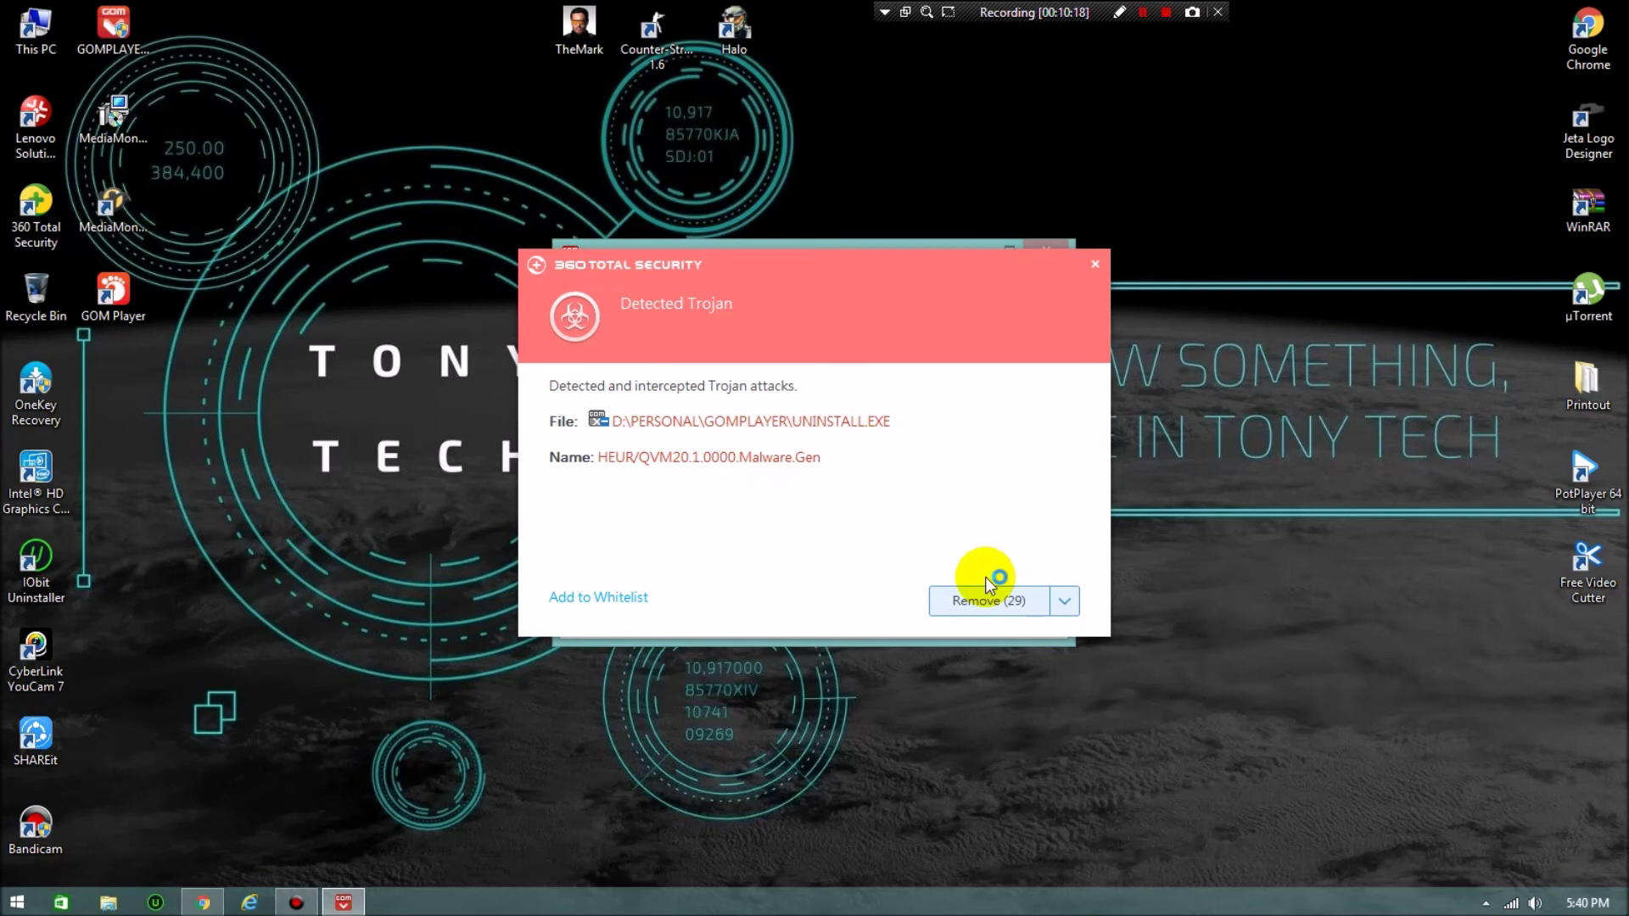
Step: Answer the 360 Total Security Trojan alert for GomPlayer's UNINSTALL.EXE with an alternative to the default Remove action
{"action": "left_click", "coordinate": [1065, 602]}
{"action": "left_click", "coordinate": [981, 665]}
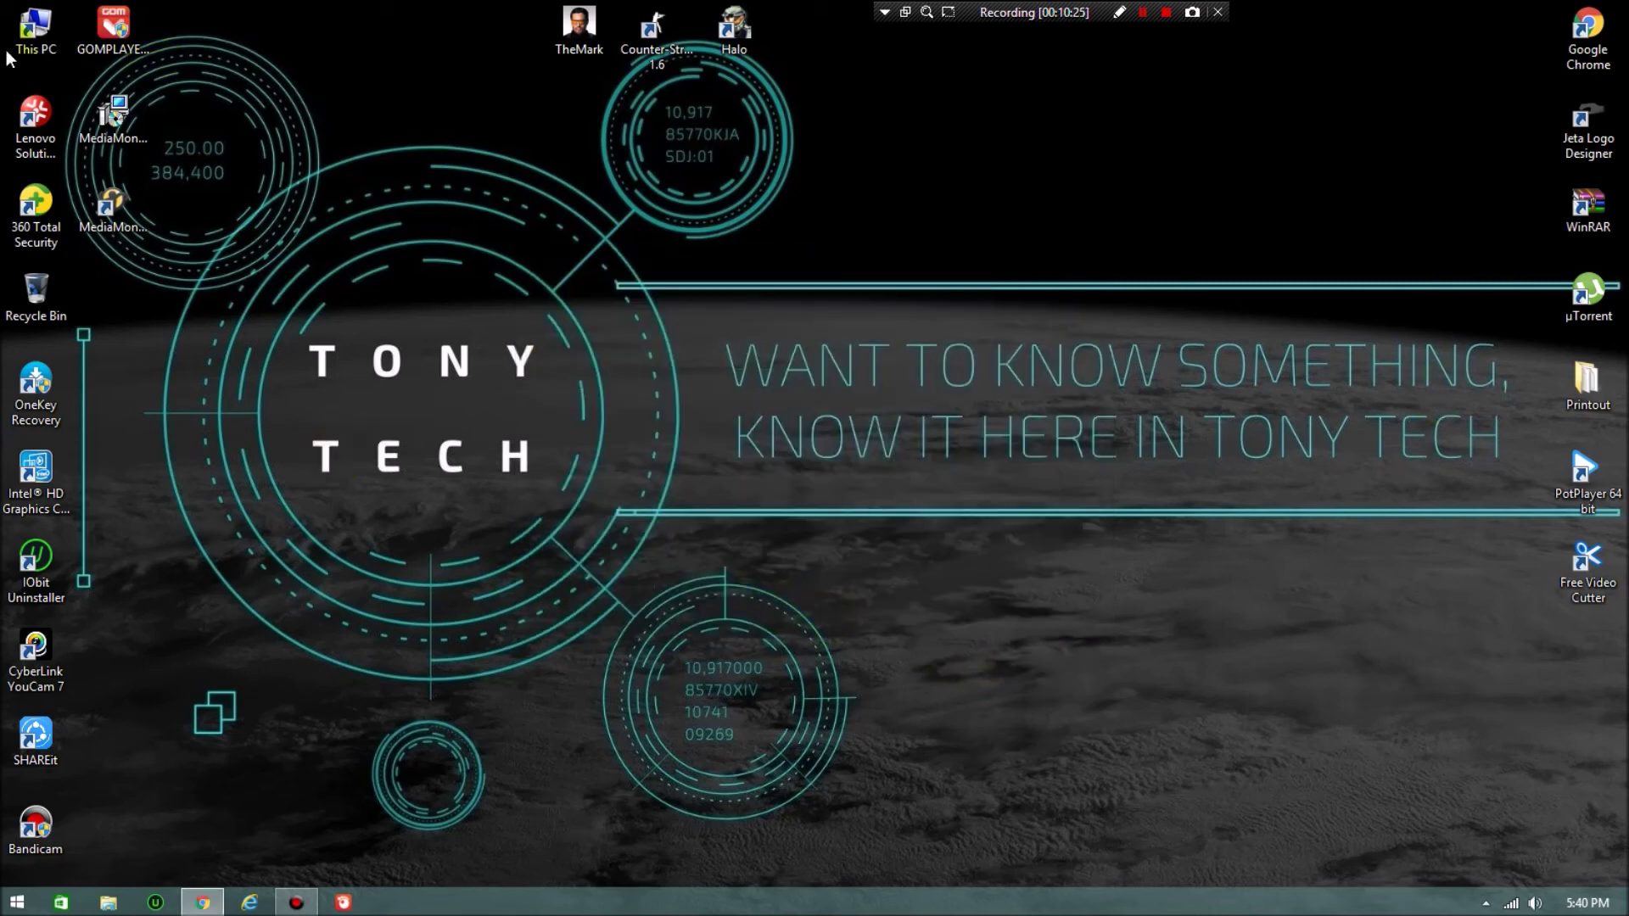
Step: Postpone action on the 360 Total Security Trojan alert for D:\PERSONAL\GOMPLAYER\UNINSTALL.EXE
{"action": "left_click", "coordinate": [1065, 601]}
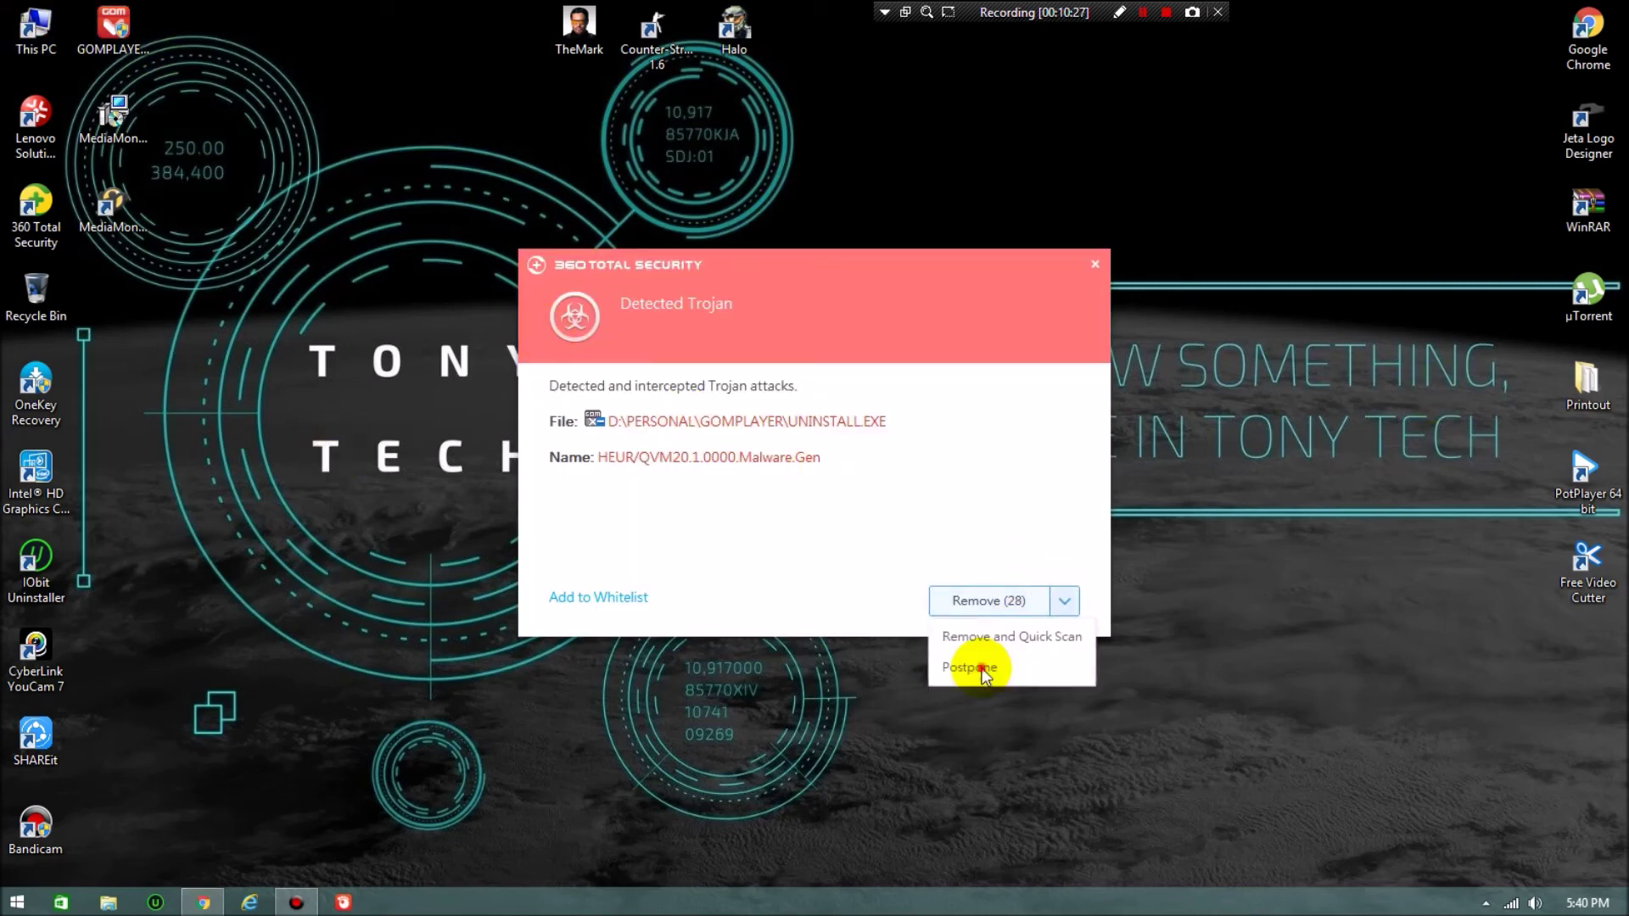
{"action": "left_click", "coordinate": [981, 667]}
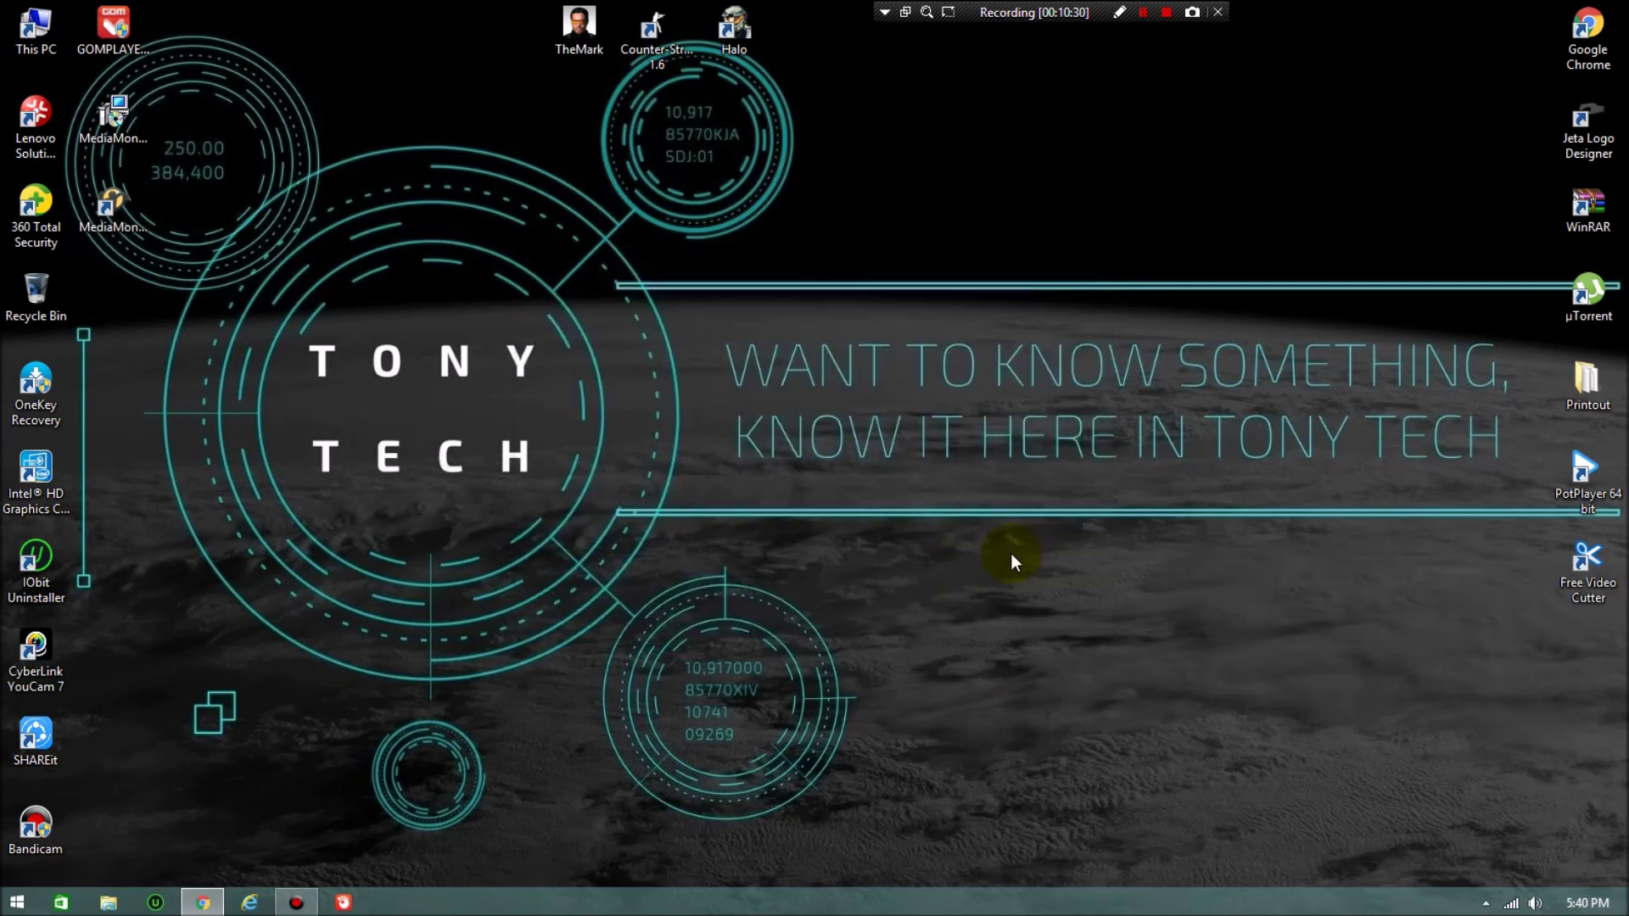
Step: Open Local Disk (D:) in File Explorer
{"action": "left_click", "coordinate": [14, 29]}
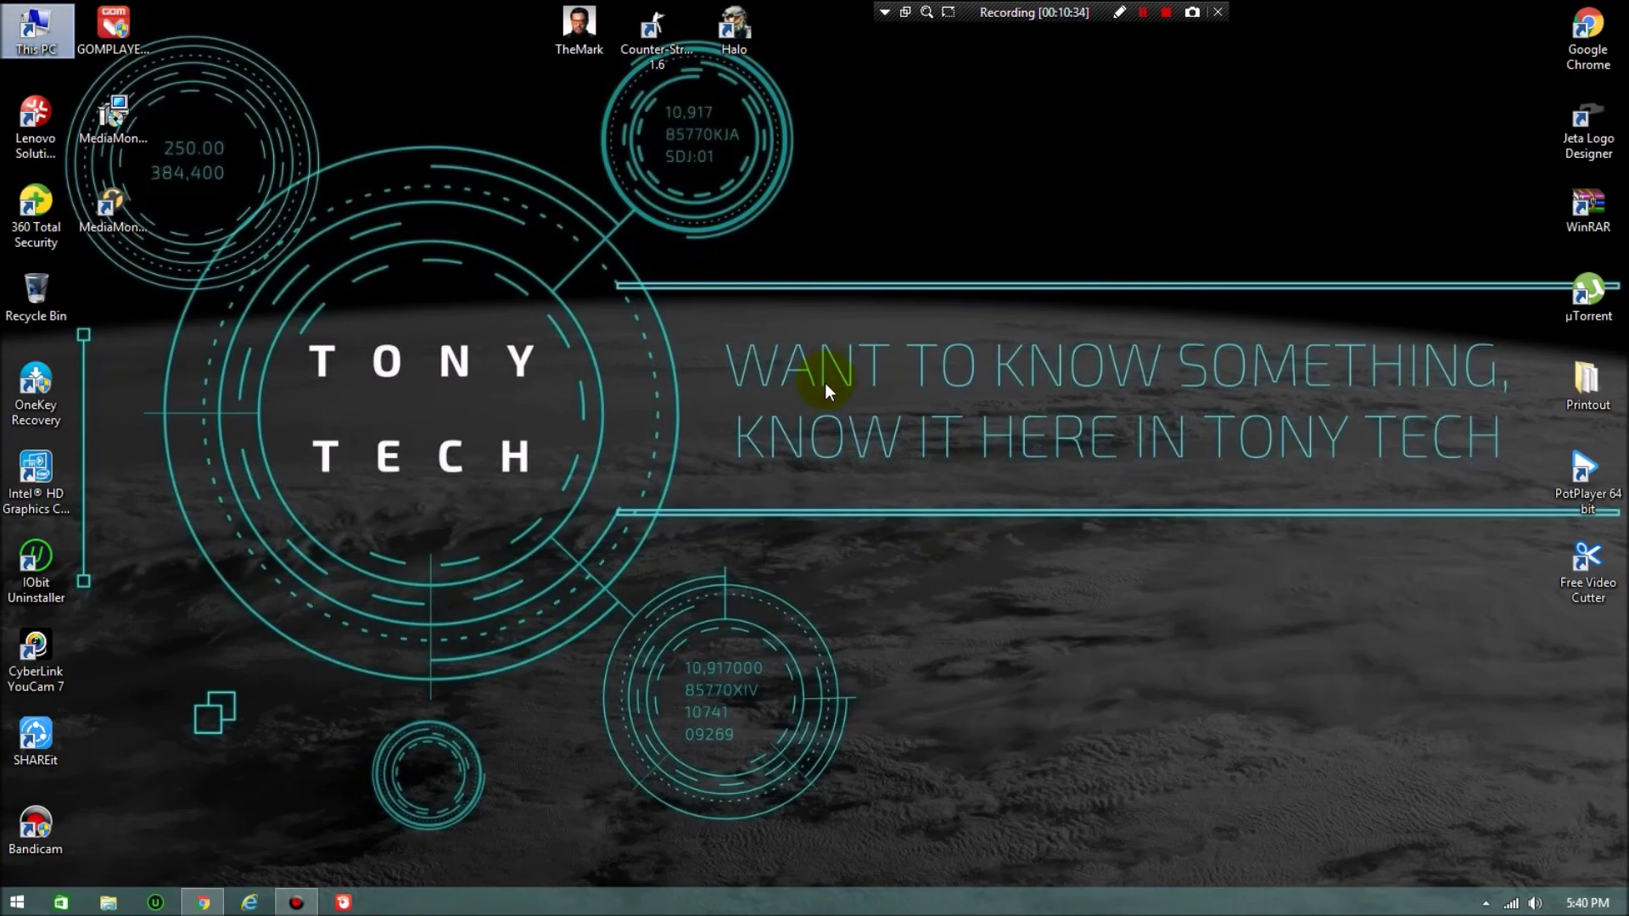
{"action": "left_click", "coordinate": [787, 432]}
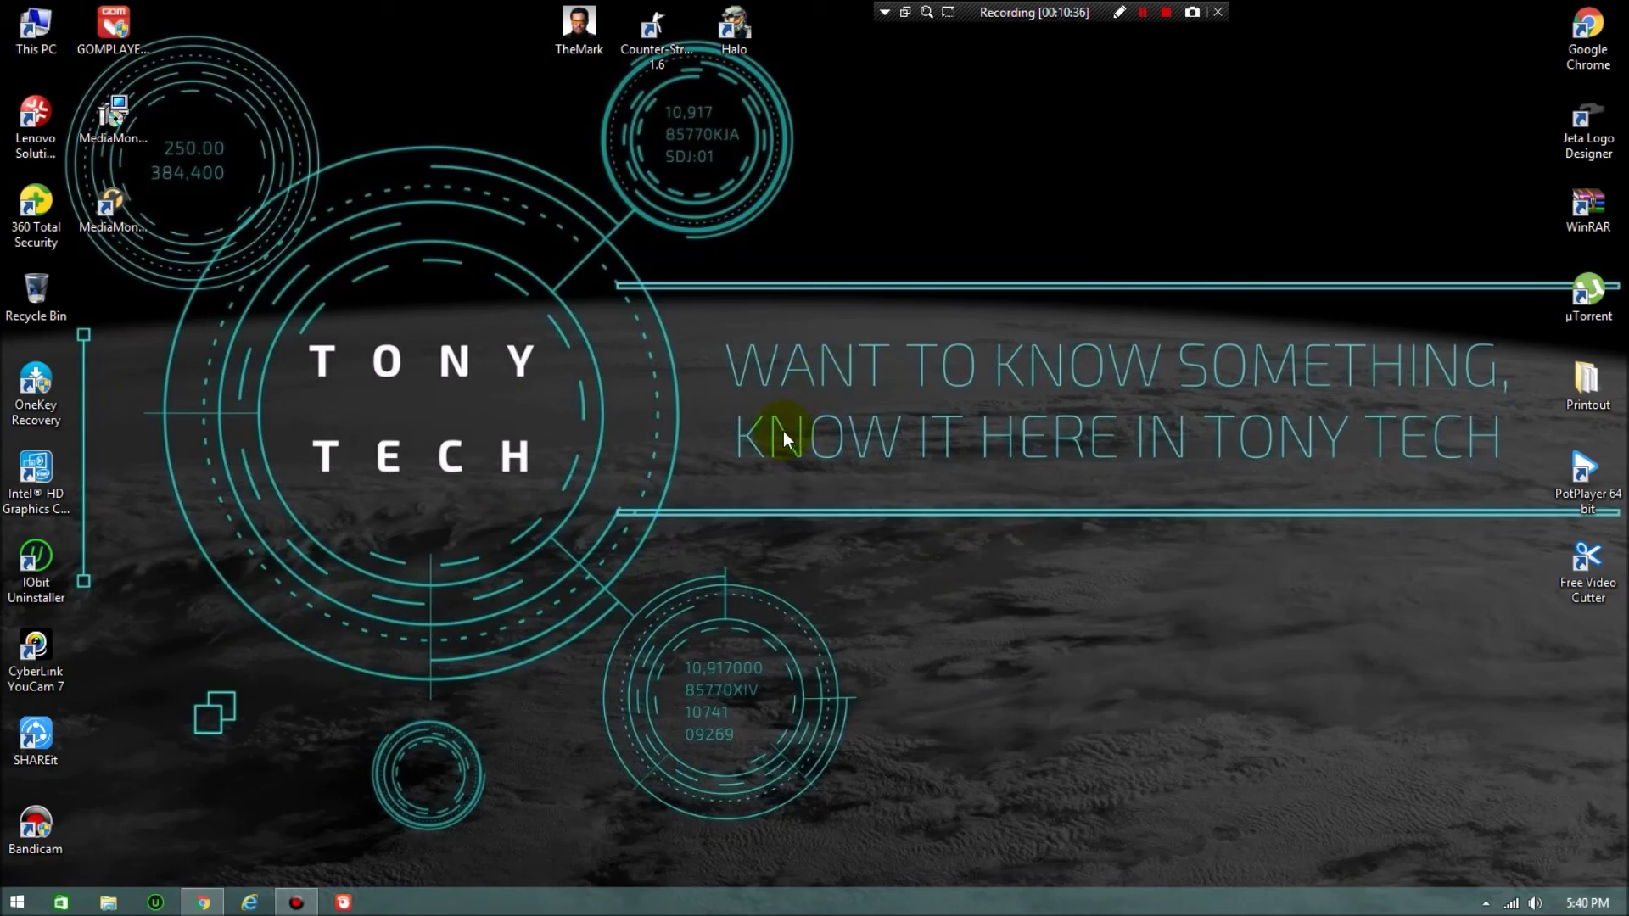
{"action": "key", "text": "super+e"}
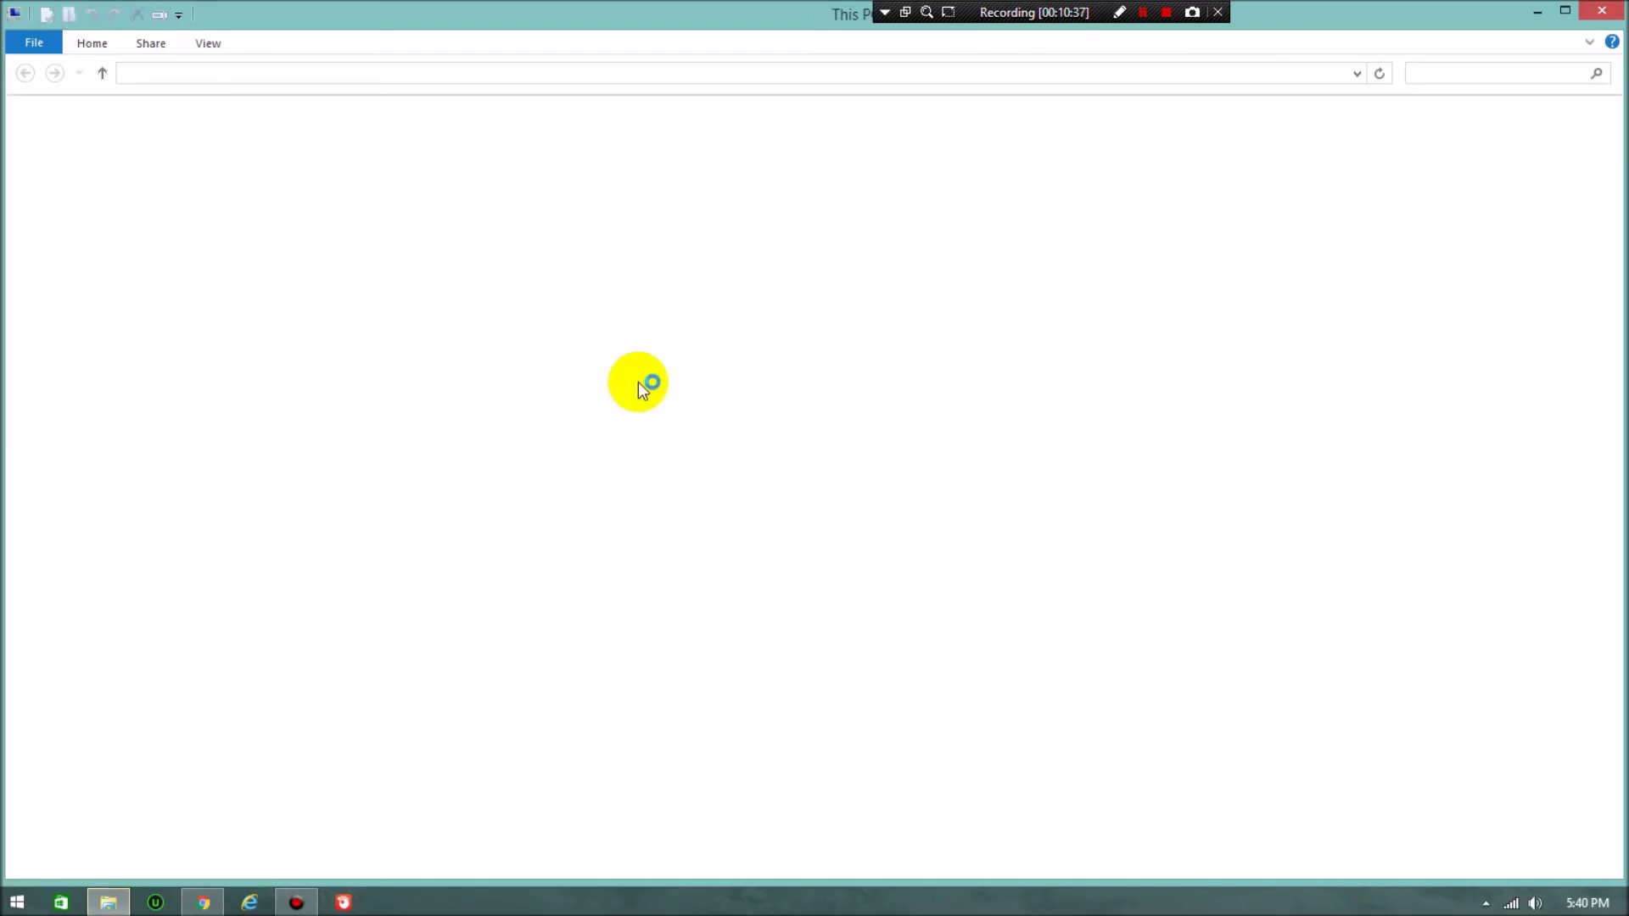
{"action": "left_click", "coordinate": [632, 303]}
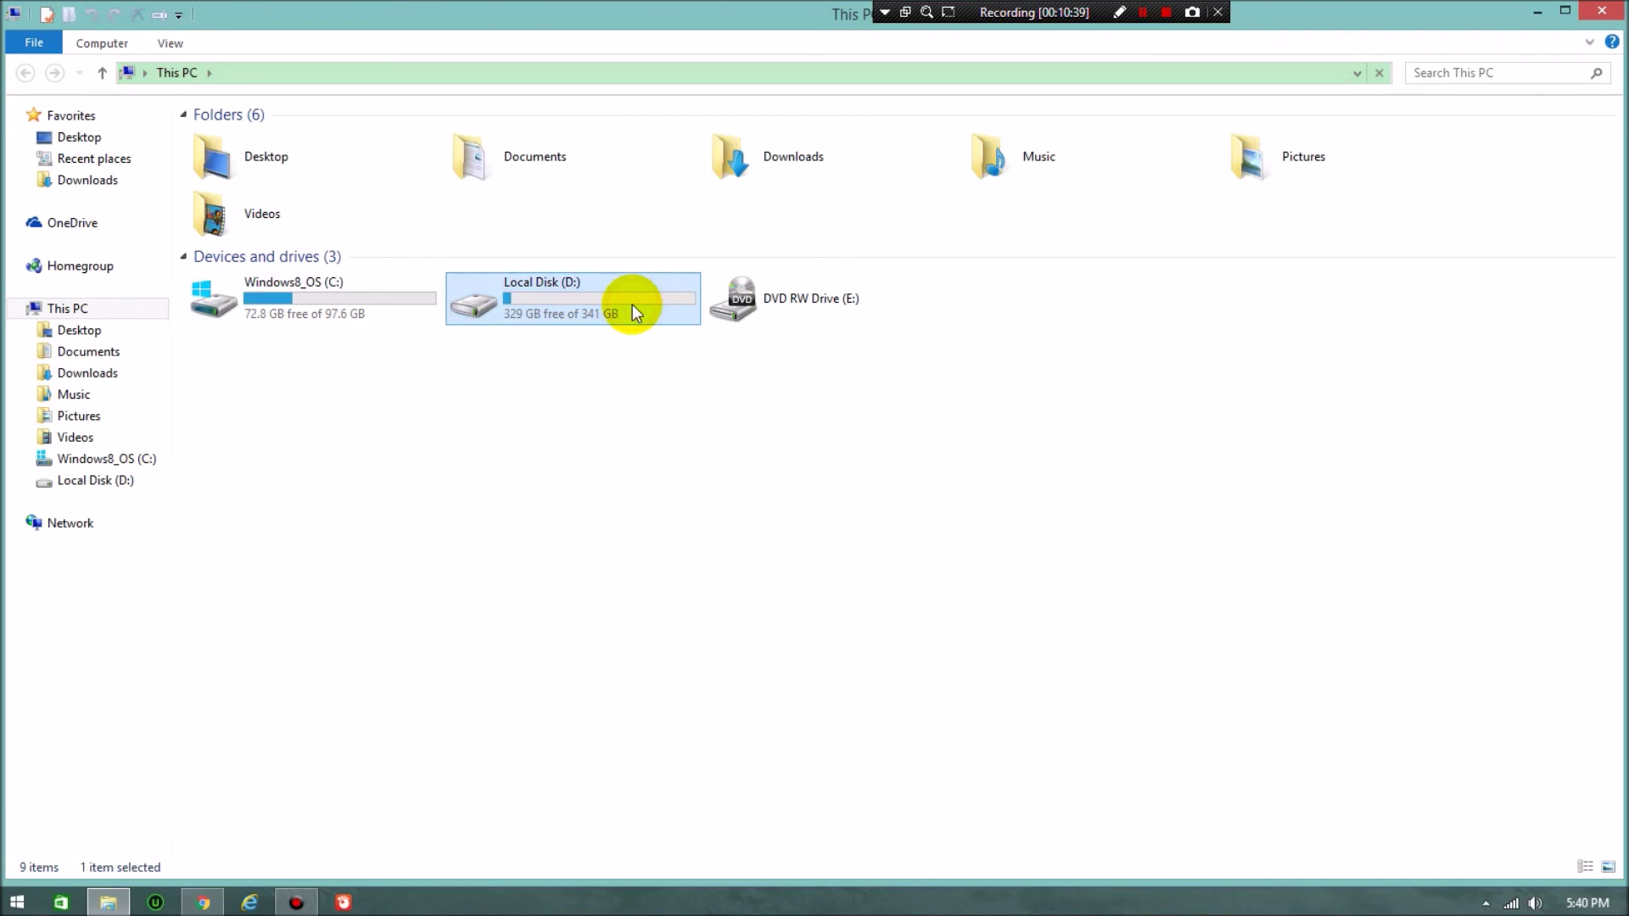
{"action": "double_click", "coordinate": [557, 285]}
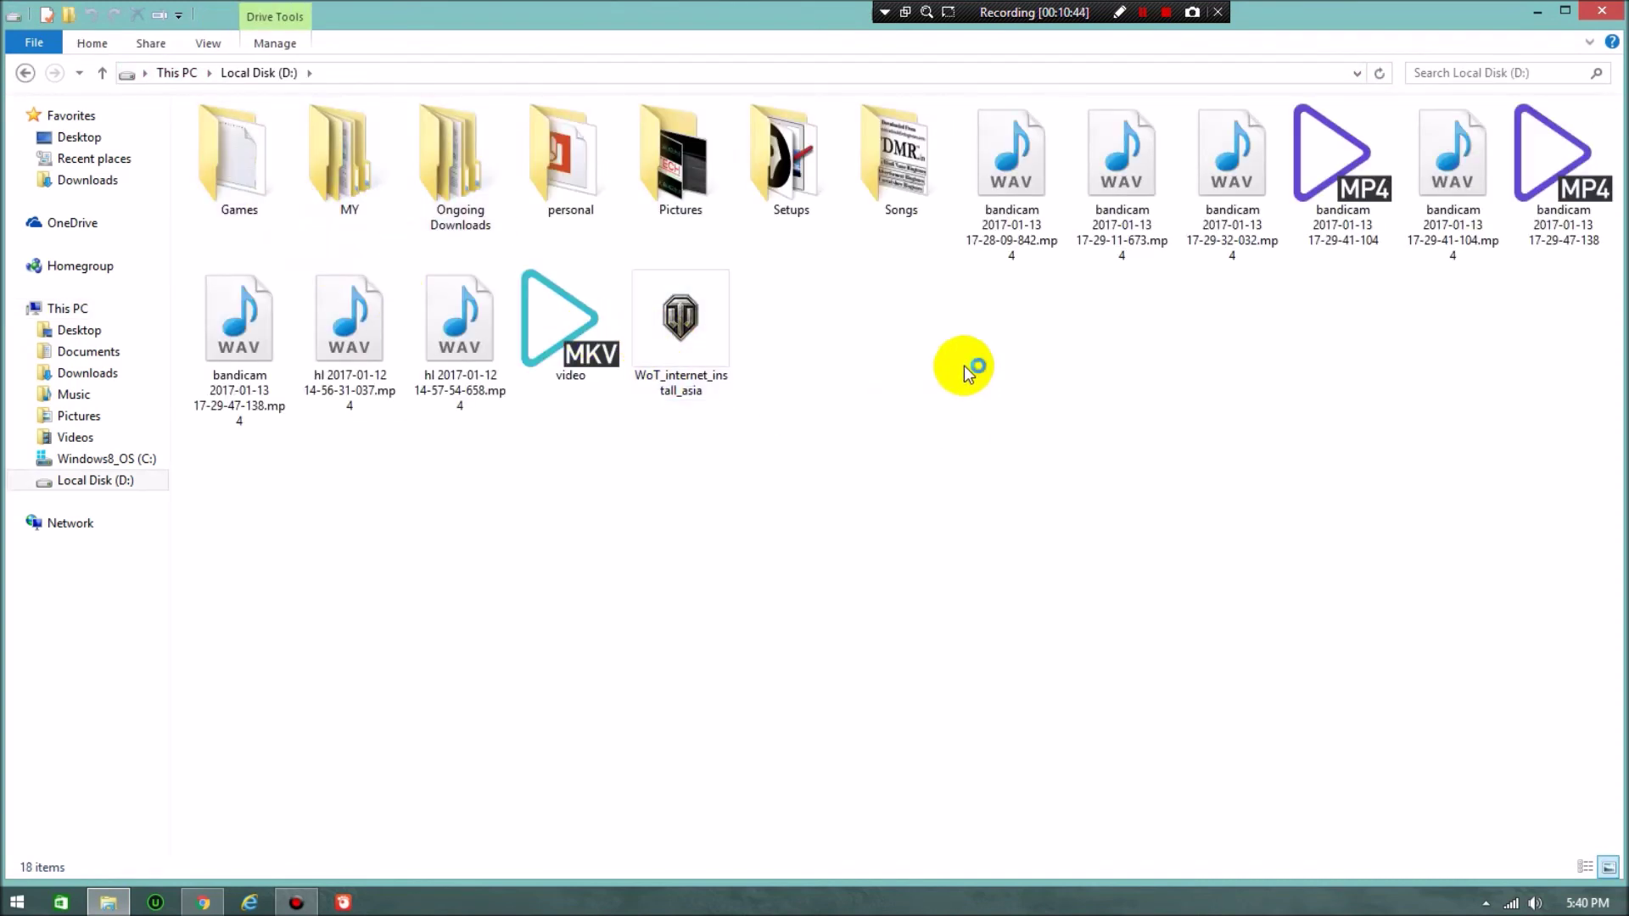
{"action": "left_click", "coordinate": [1001, 227]}
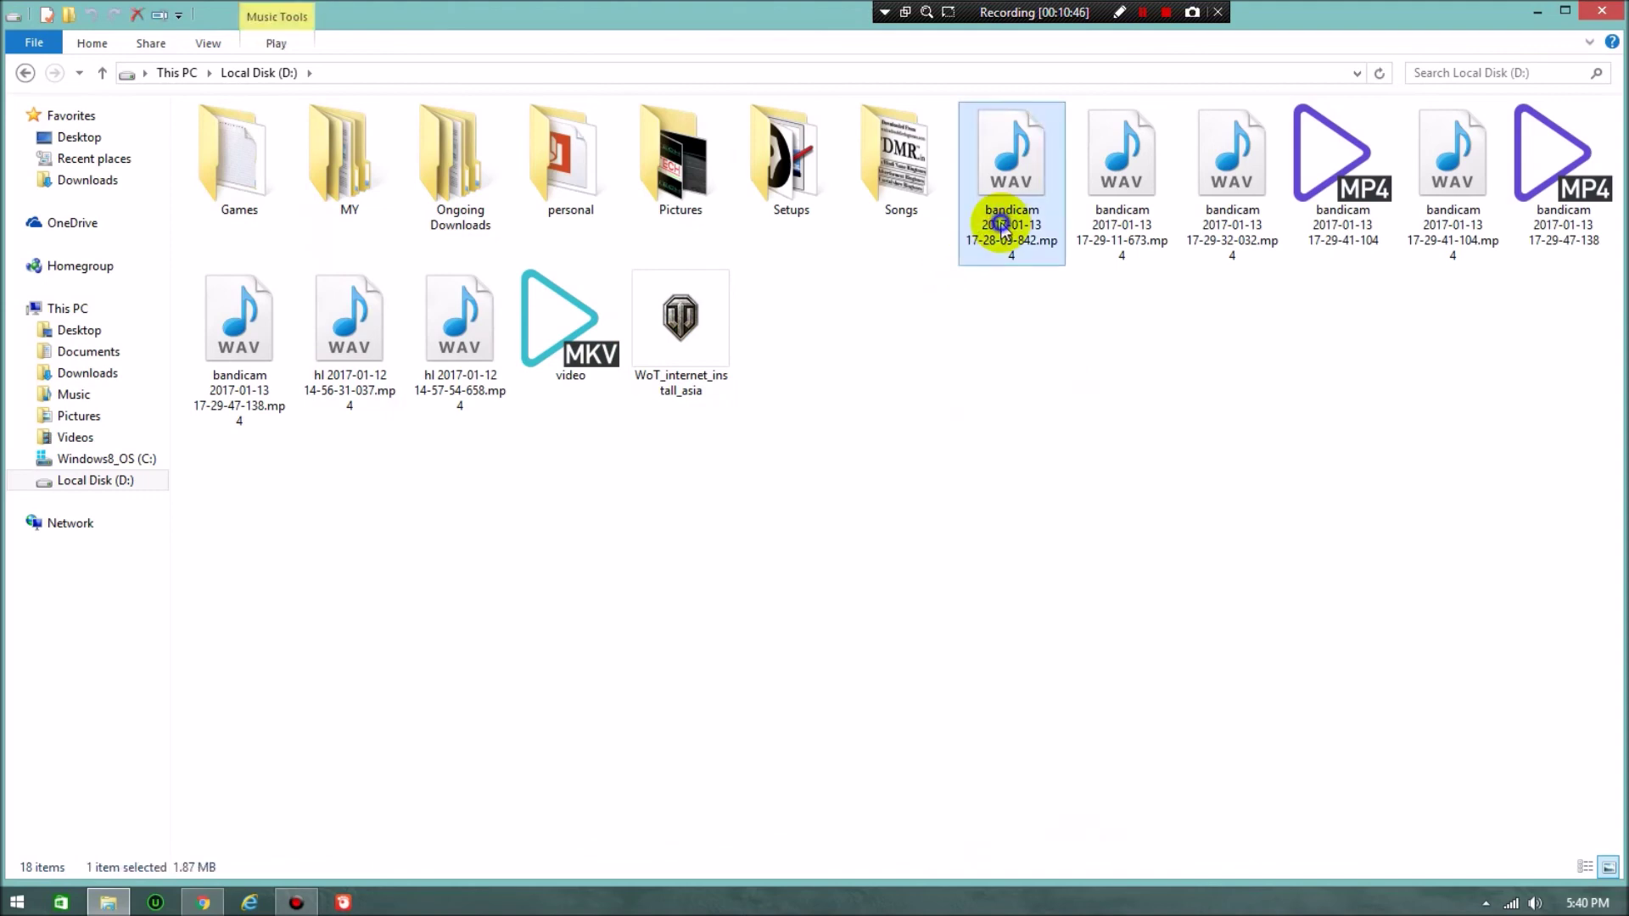
{"action": "right_click", "coordinate": [1004, 229]}
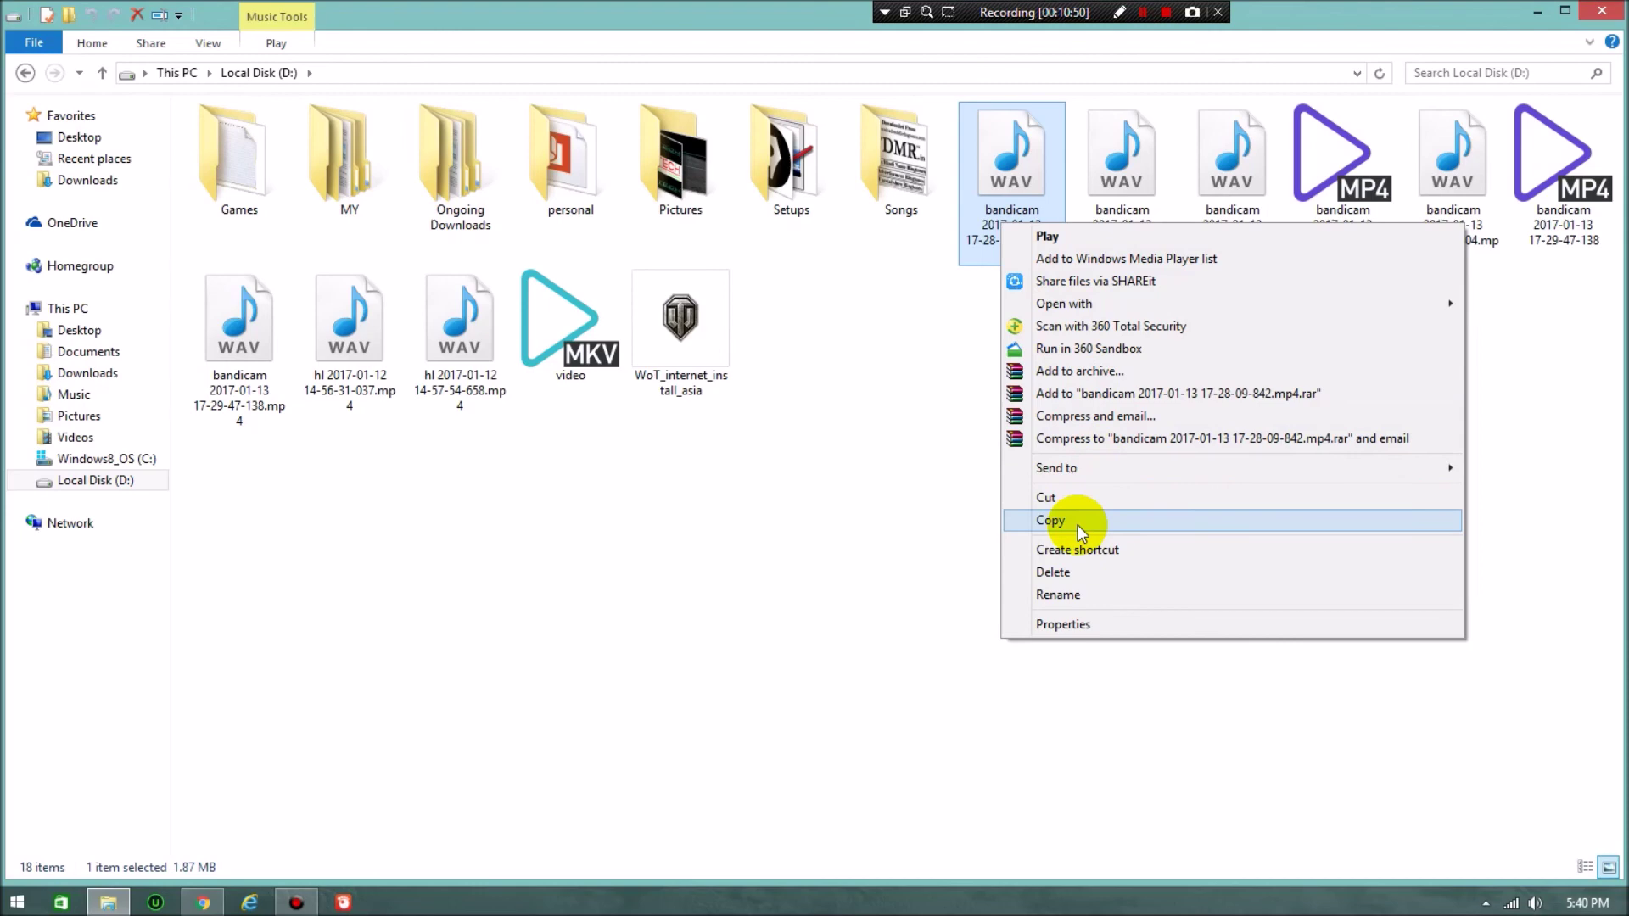
{"action": "mouse_move", "coordinate": [1051, 307]}
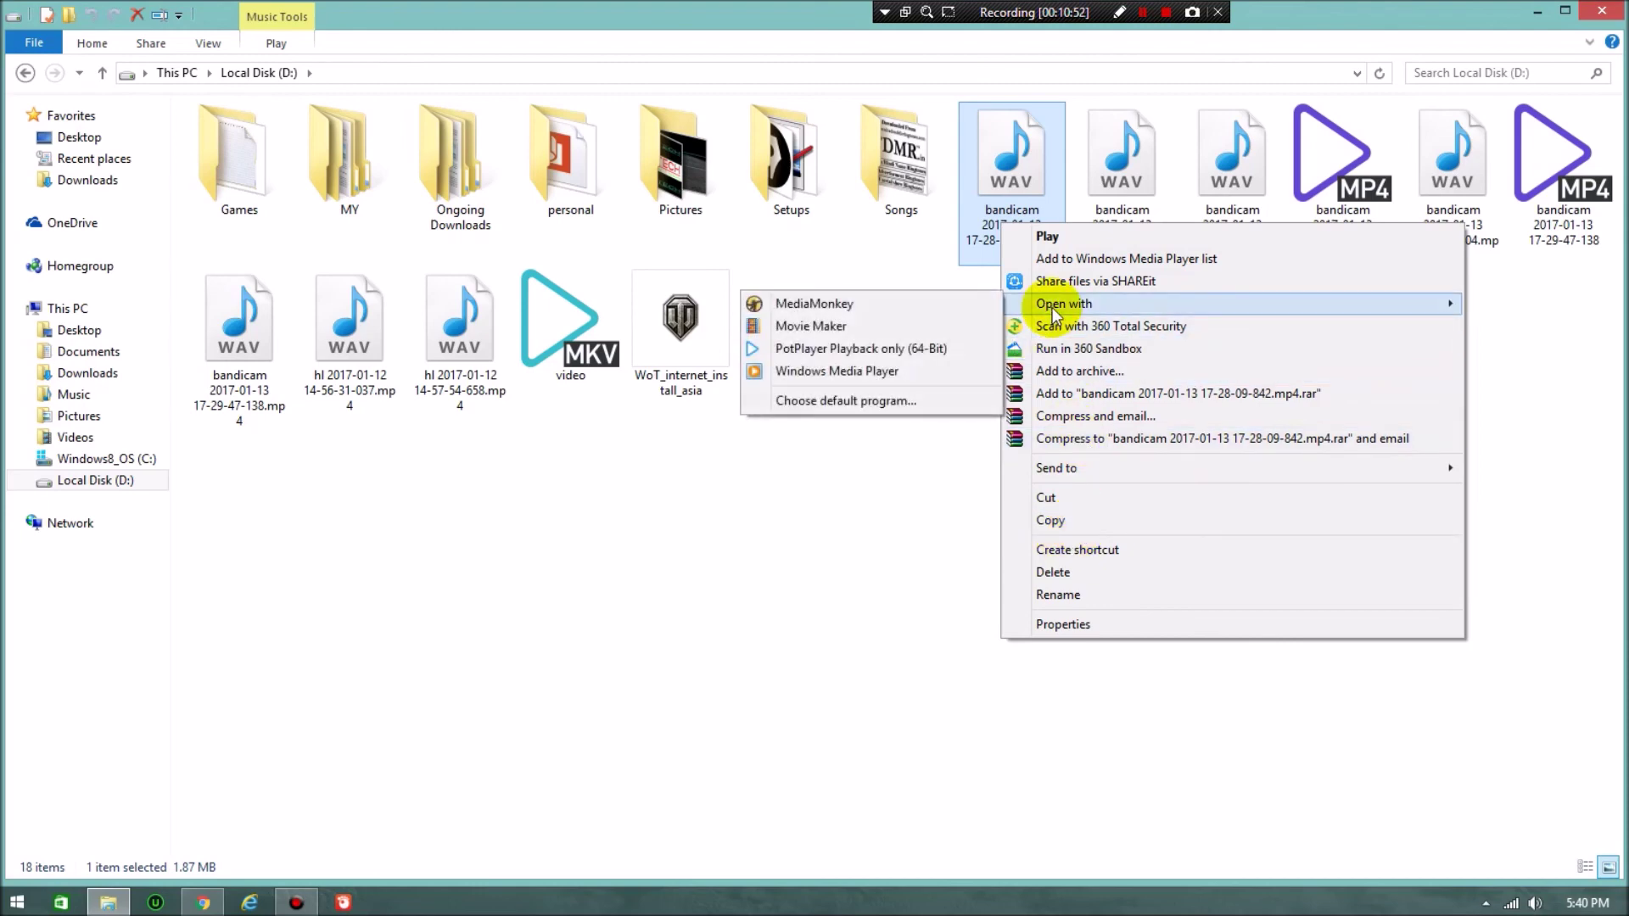
{"action": "left_click", "coordinate": [866, 404]}
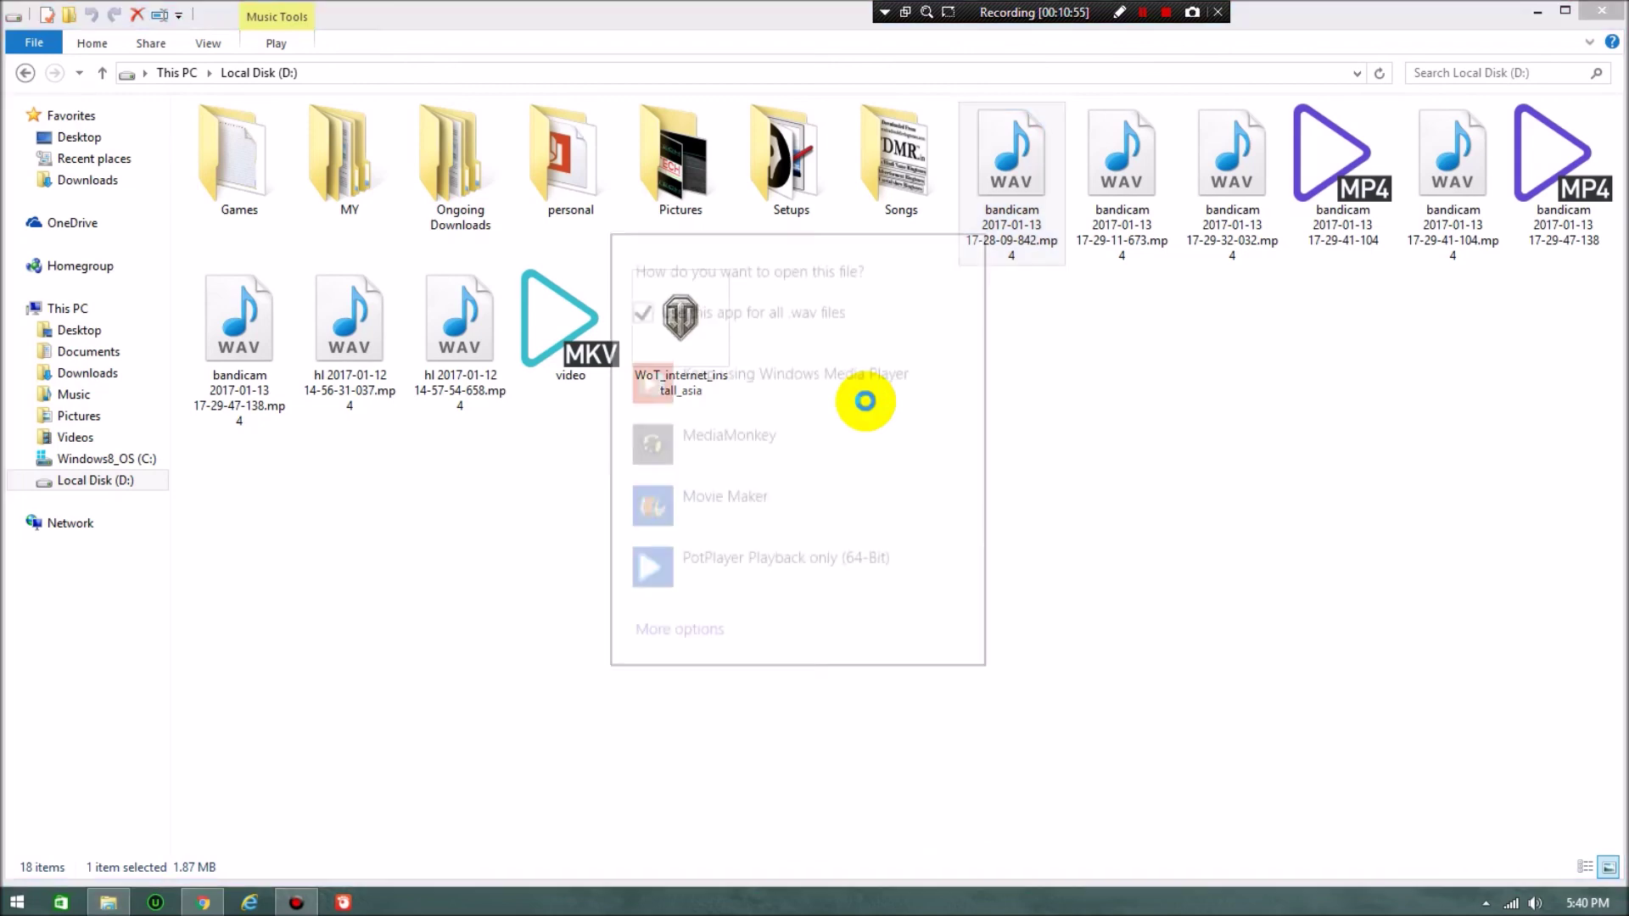
{"action": "left_click", "coordinate": [678, 625]}
{"action": "scroll", "coordinate": [806, 585], "scroll_direction": "down", "scroll_amount": 10}
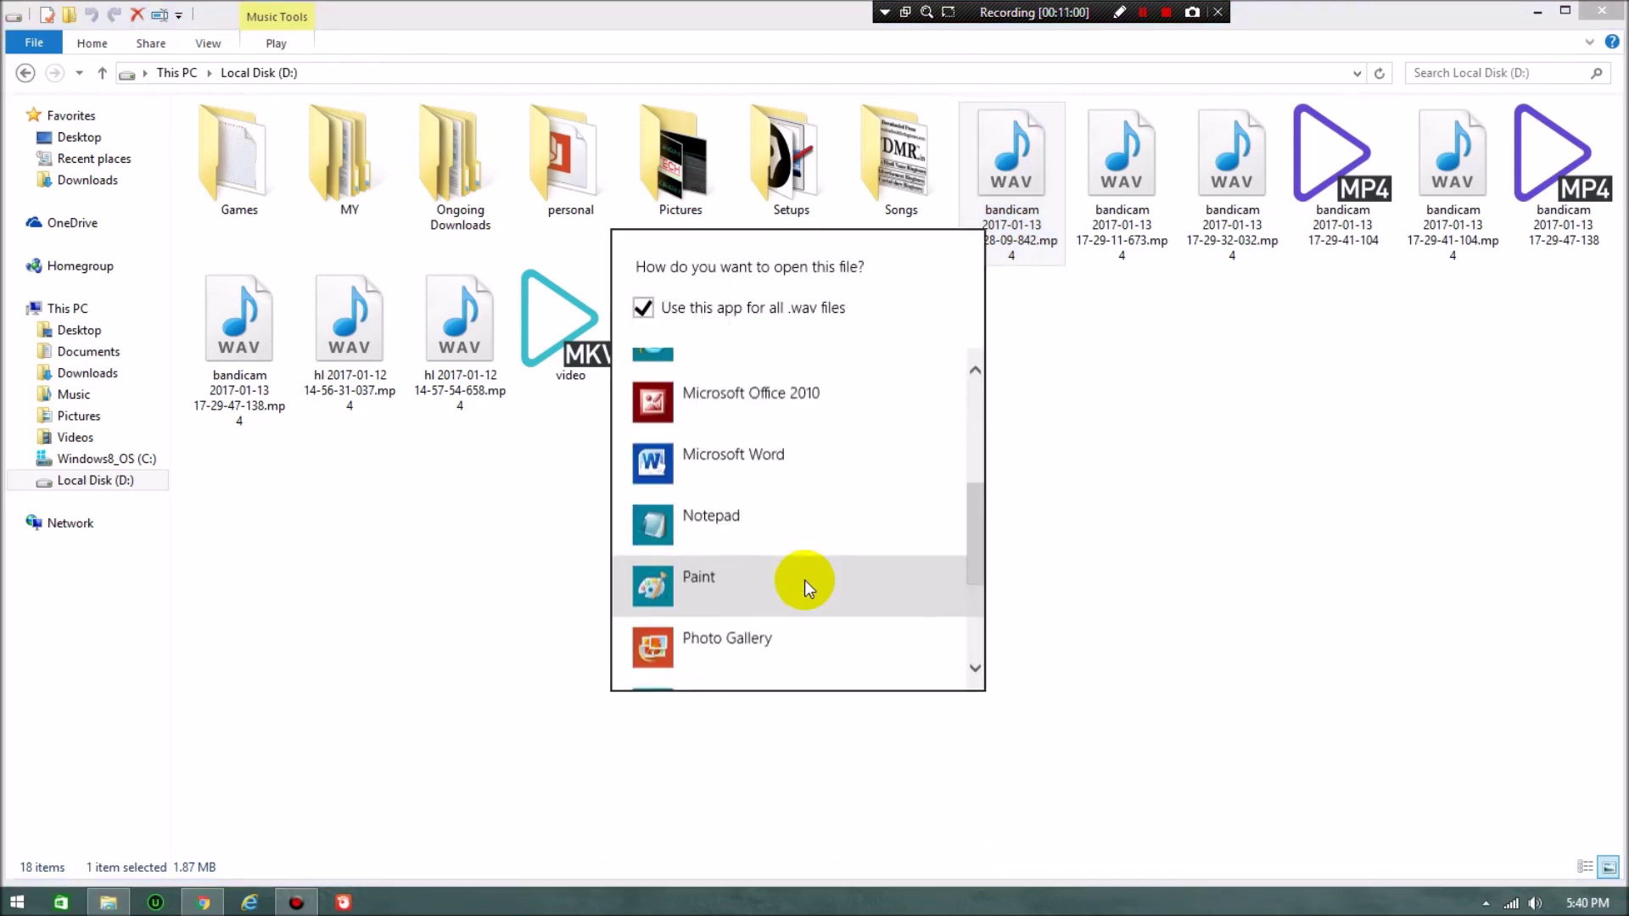
{"action": "left_click", "coordinate": [774, 654]}
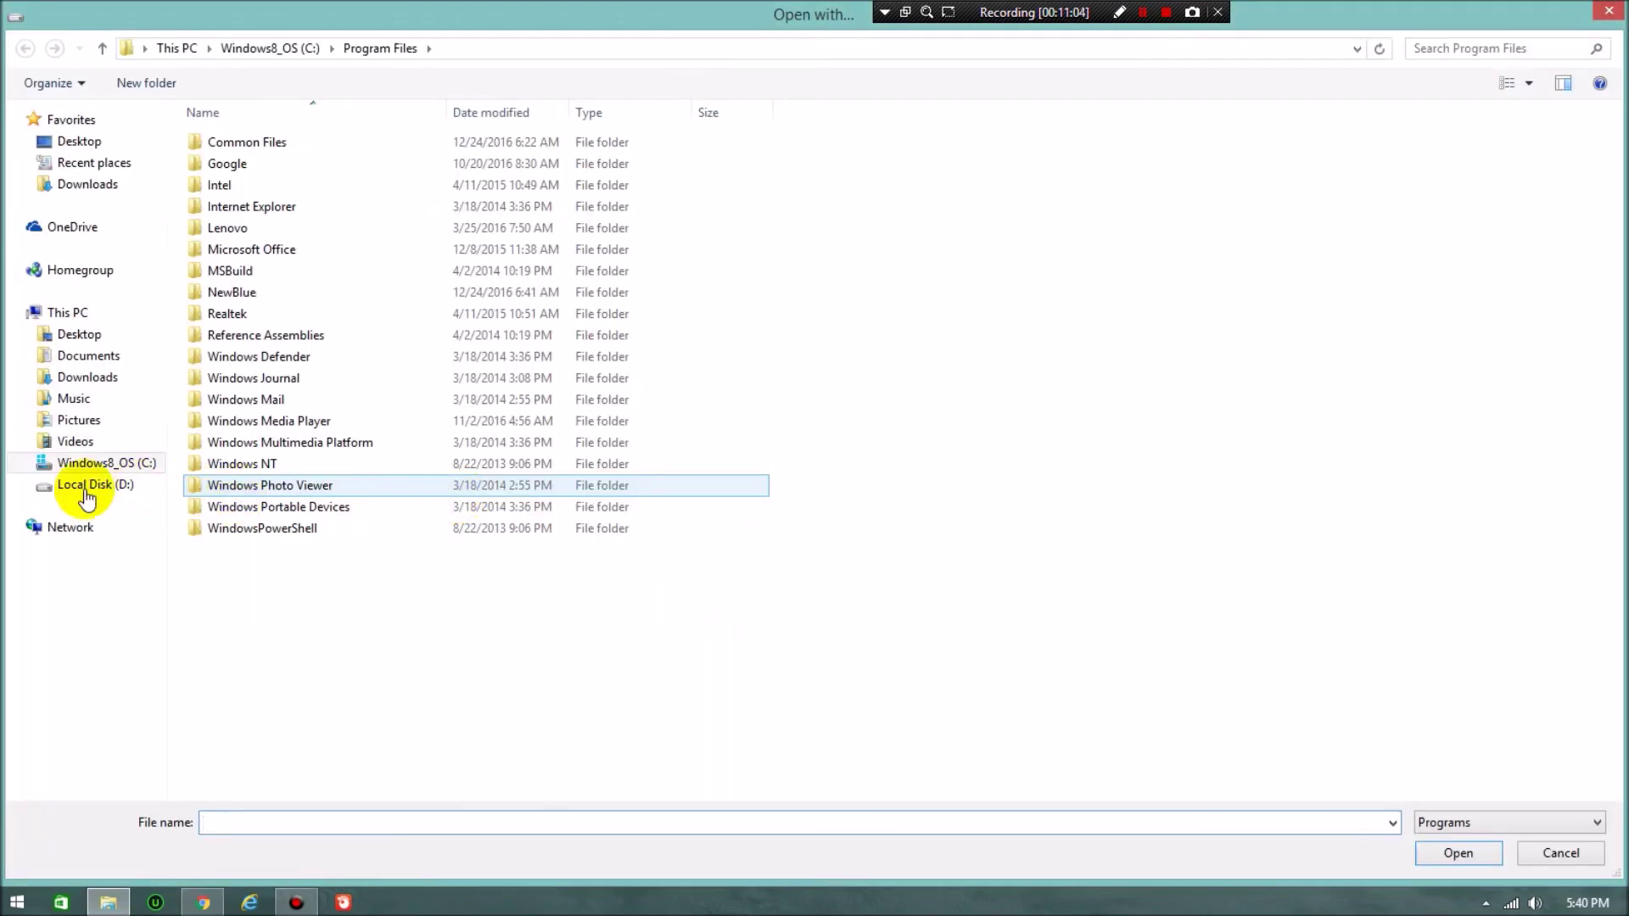
Step: Set the GOM application from D:\personal\GomPlayer as the program for all .wav files and open the recording with it
{"action": "left_click", "coordinate": [88, 487]}
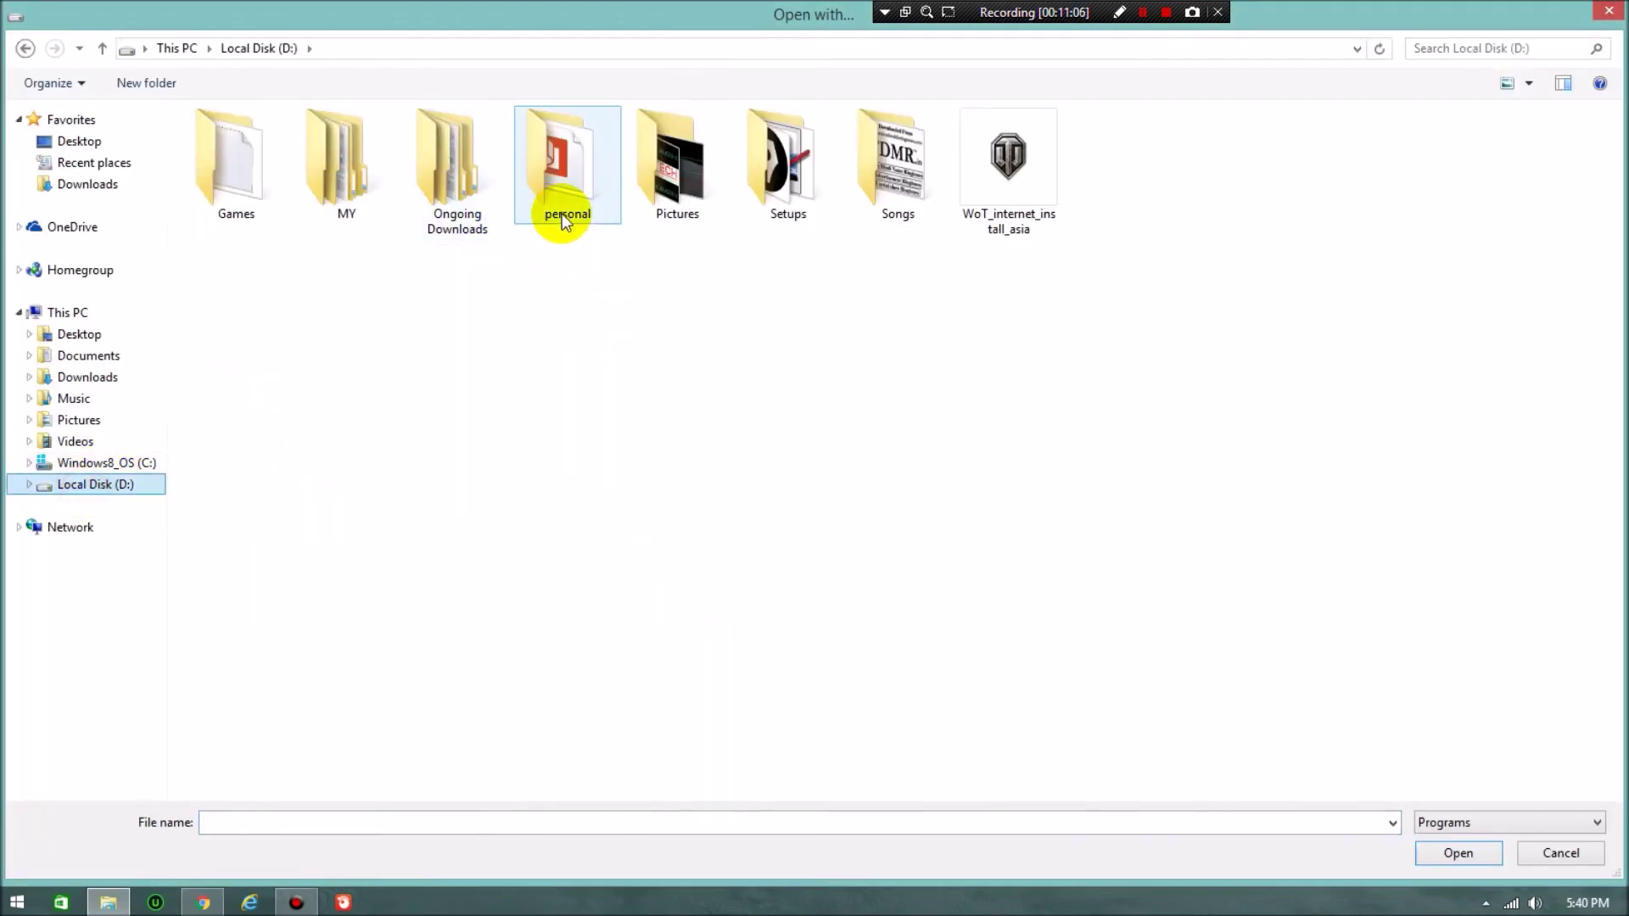
{"action": "double_click", "coordinate": [561, 212]}
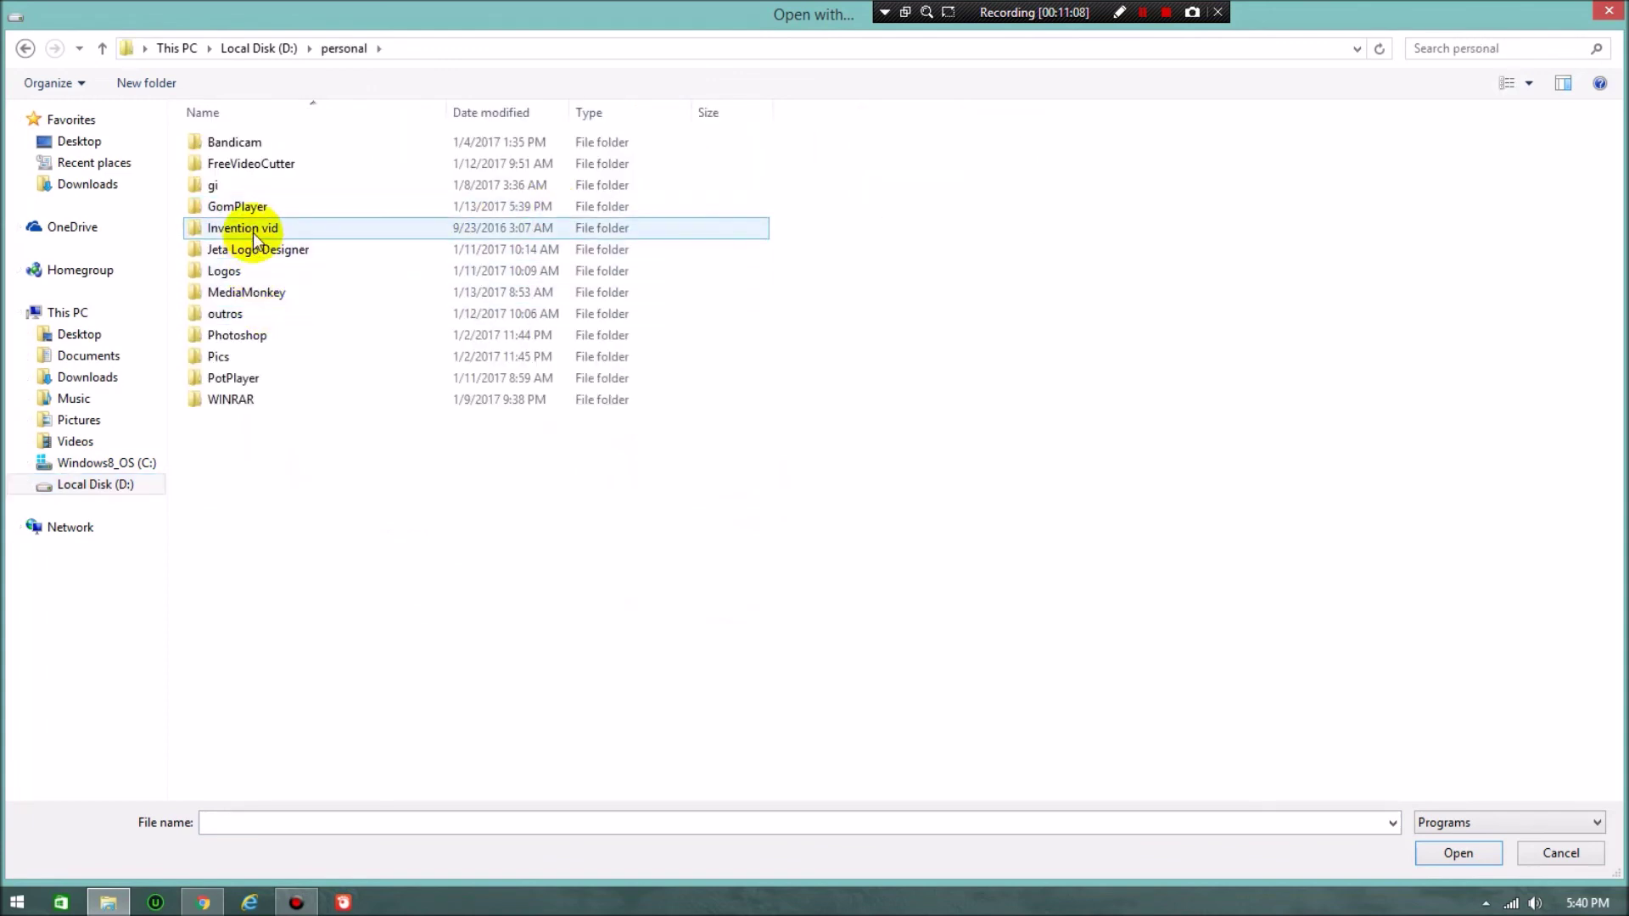
{"action": "left_click", "coordinate": [246, 209]}
{"action": "double_click", "coordinate": [246, 209]}
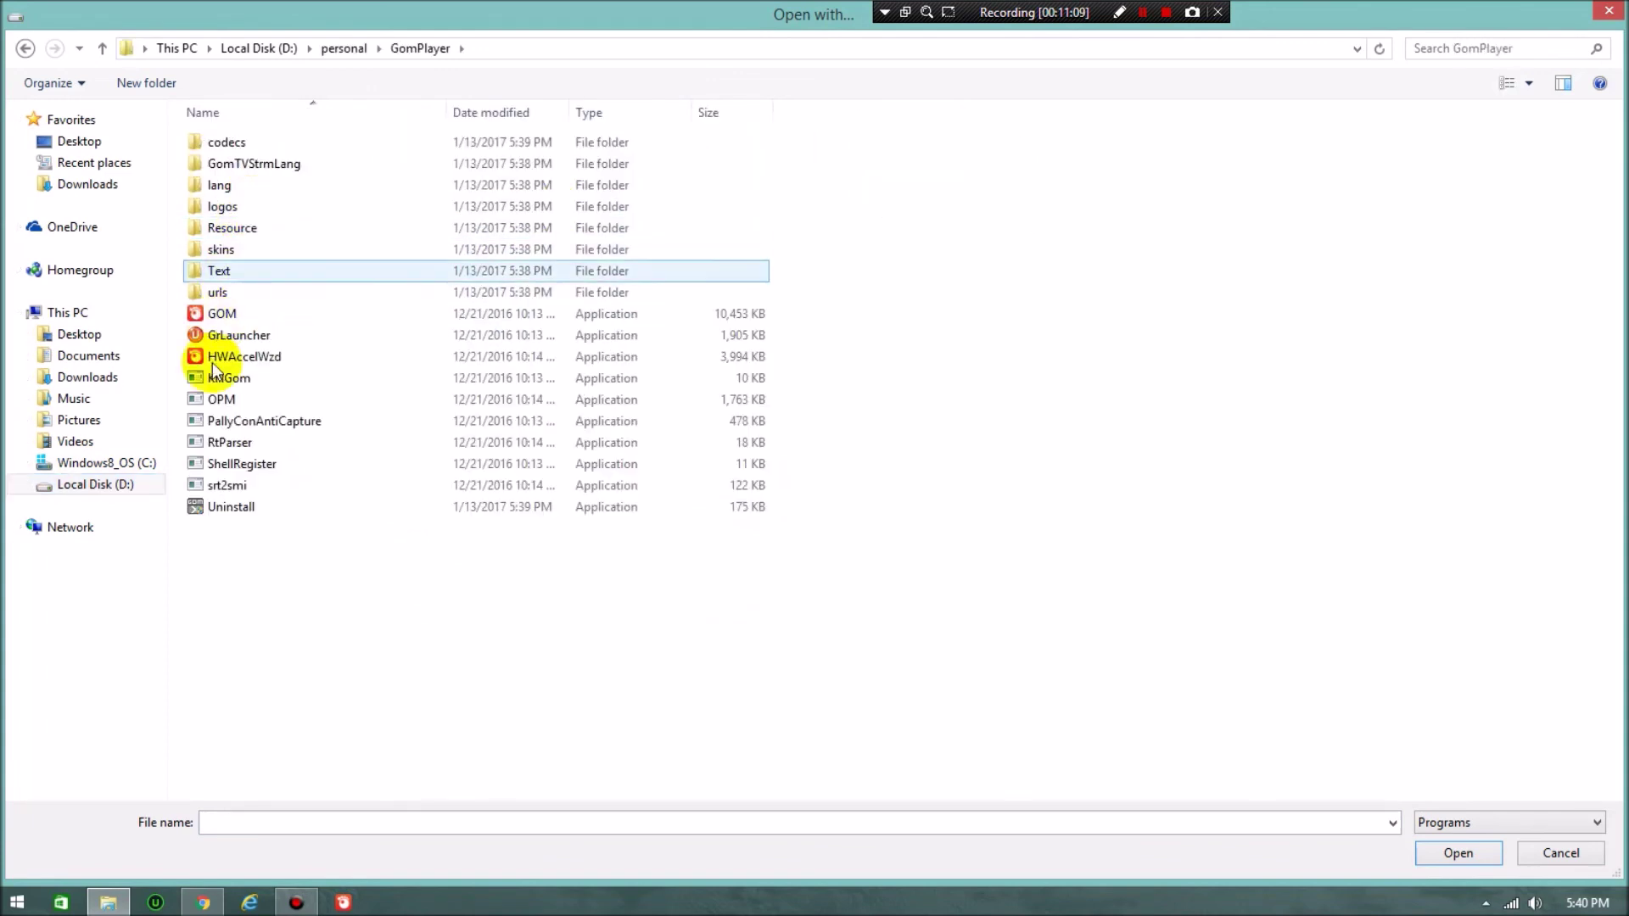
{"action": "left_click", "coordinate": [231, 315]}
{"action": "left_click", "coordinate": [1446, 852]}
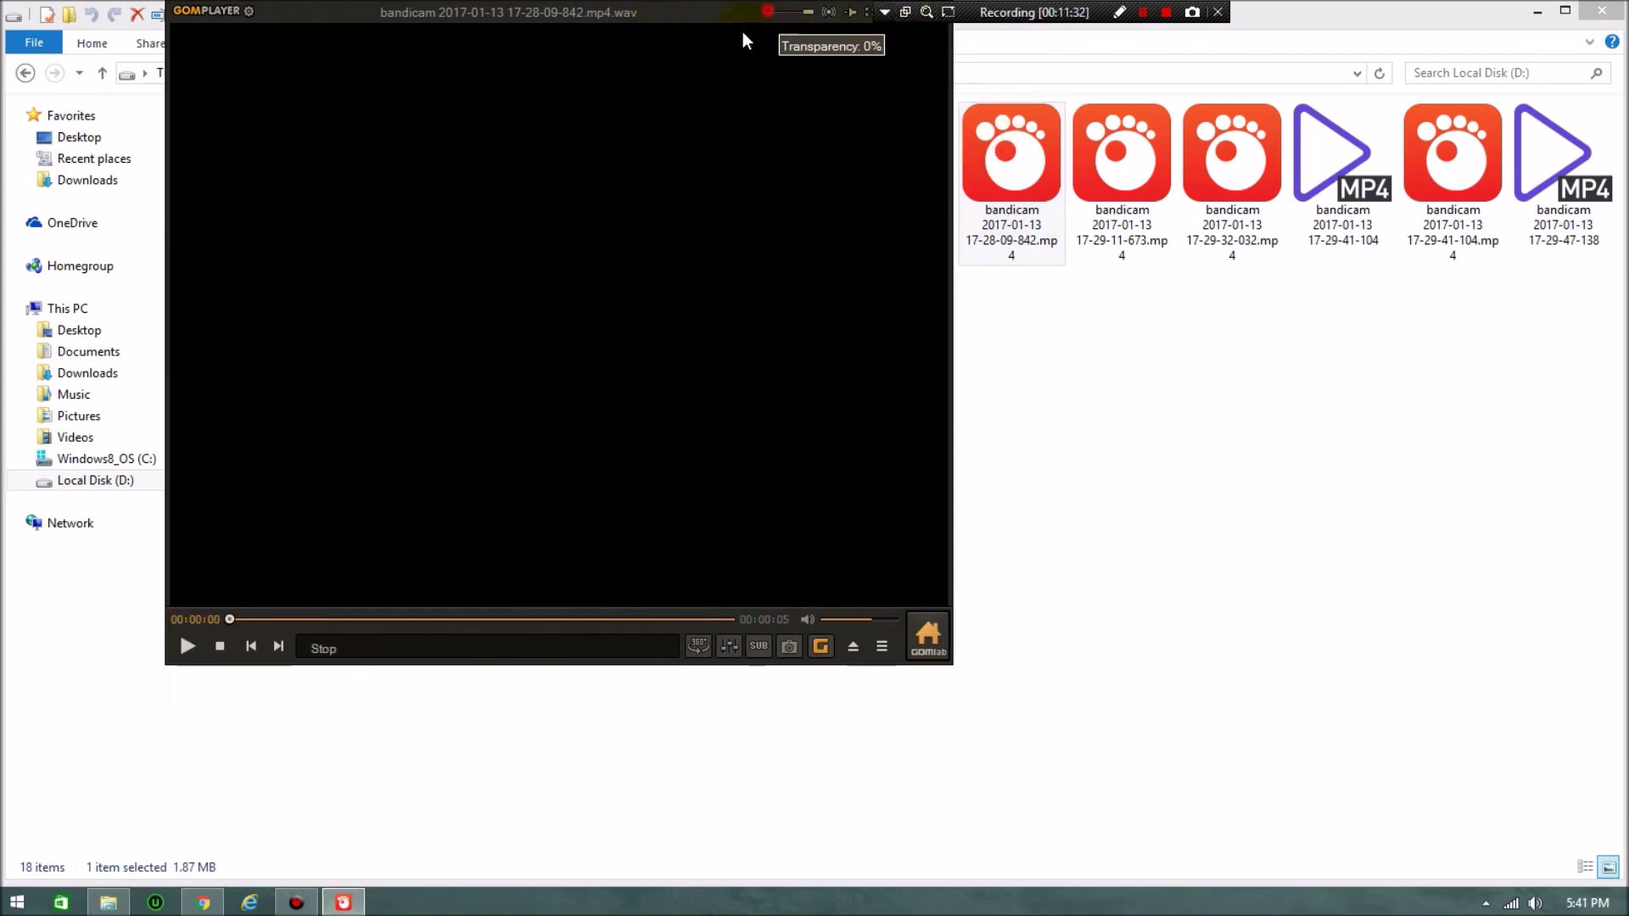
{"action": "left_click", "coordinate": [788, 12]}
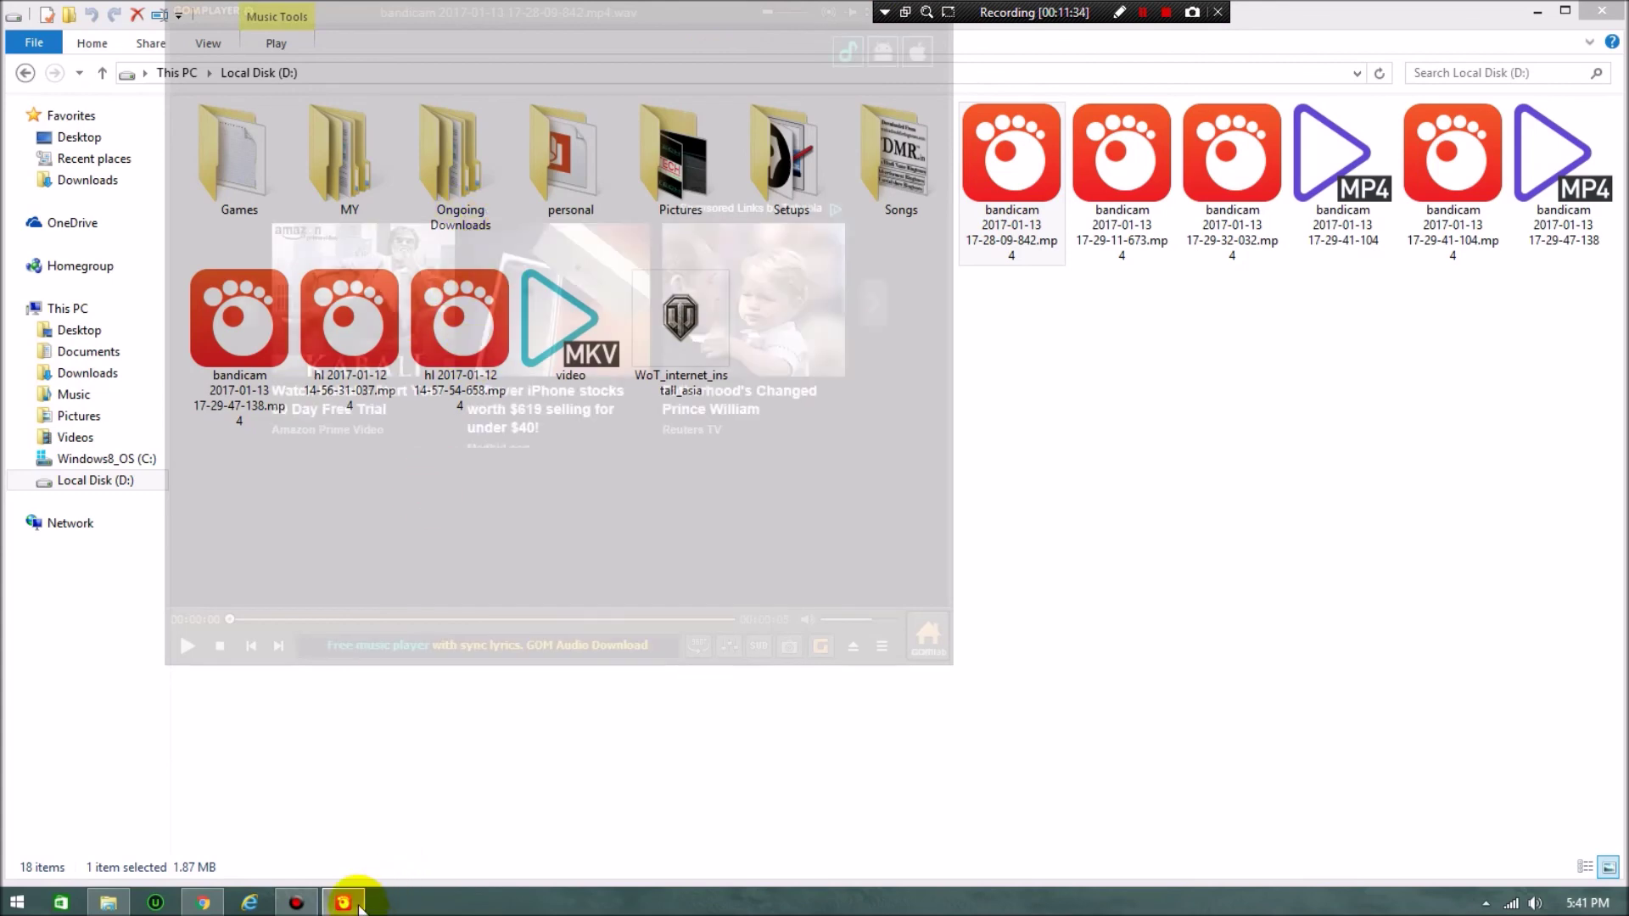